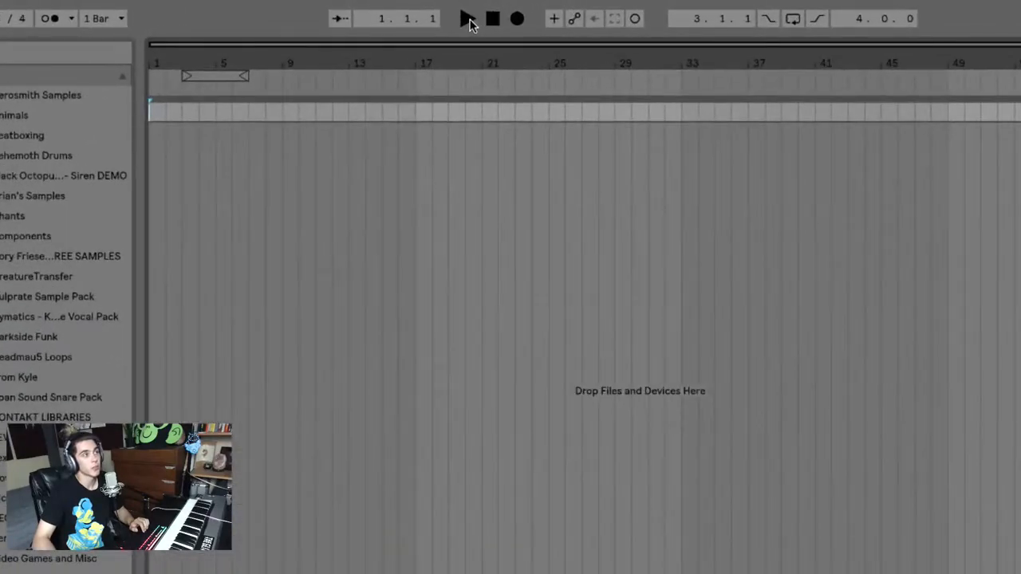
Step: Start and stop playback from the beginning of the arrangement, and briefly run and stop arrangement recording
click(467, 19)
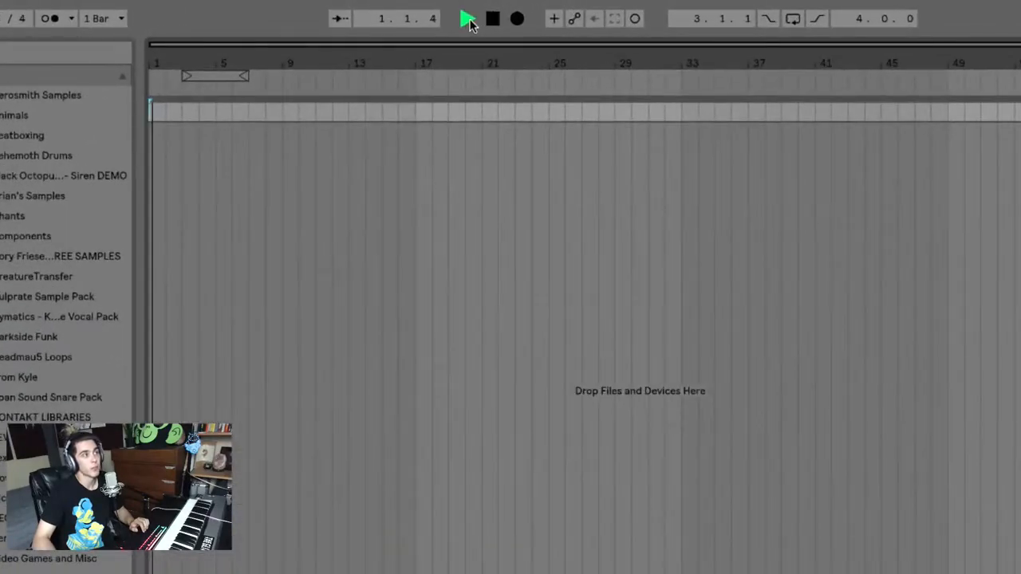
click(493, 19)
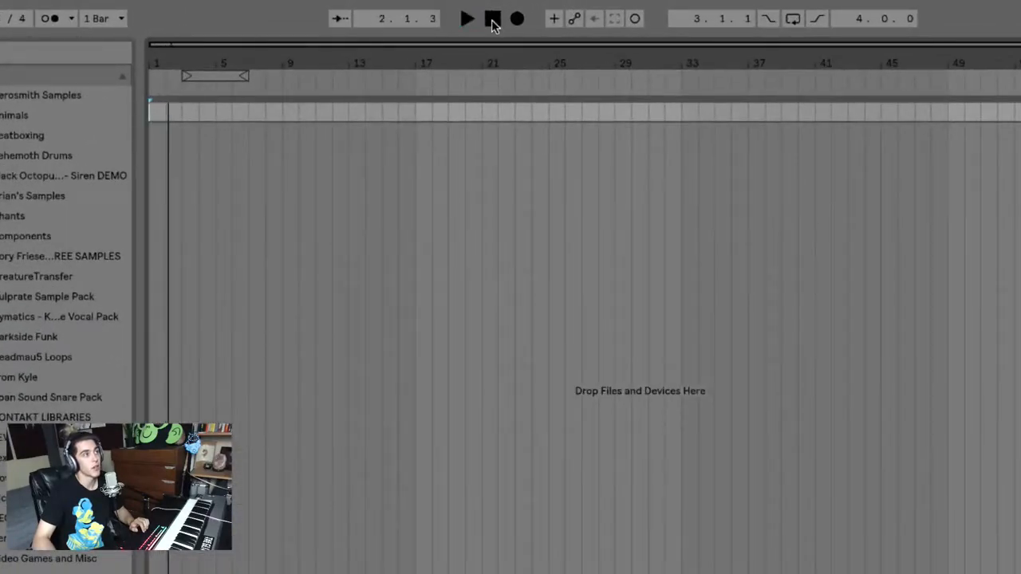
click(517, 19)
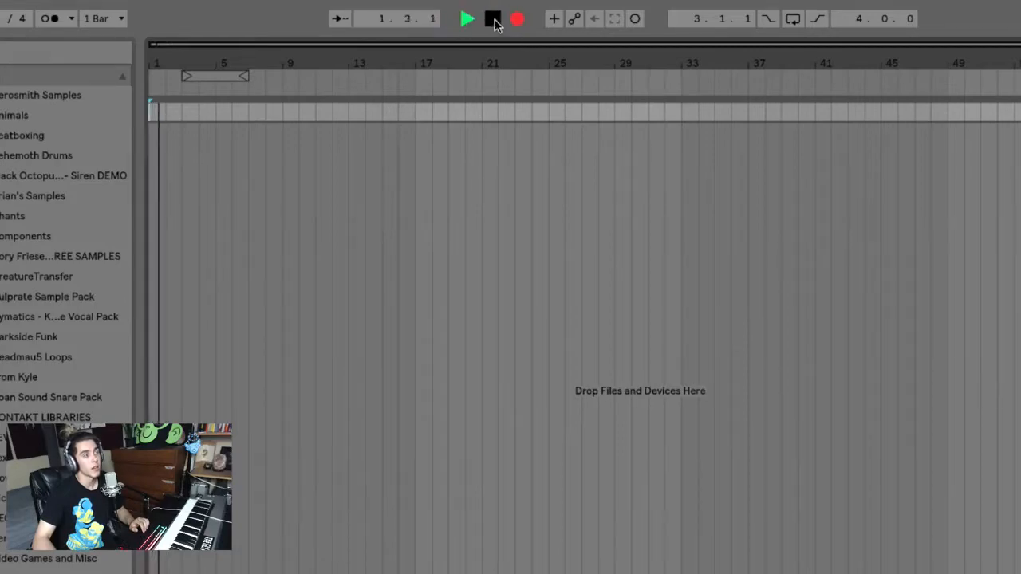
click(494, 22)
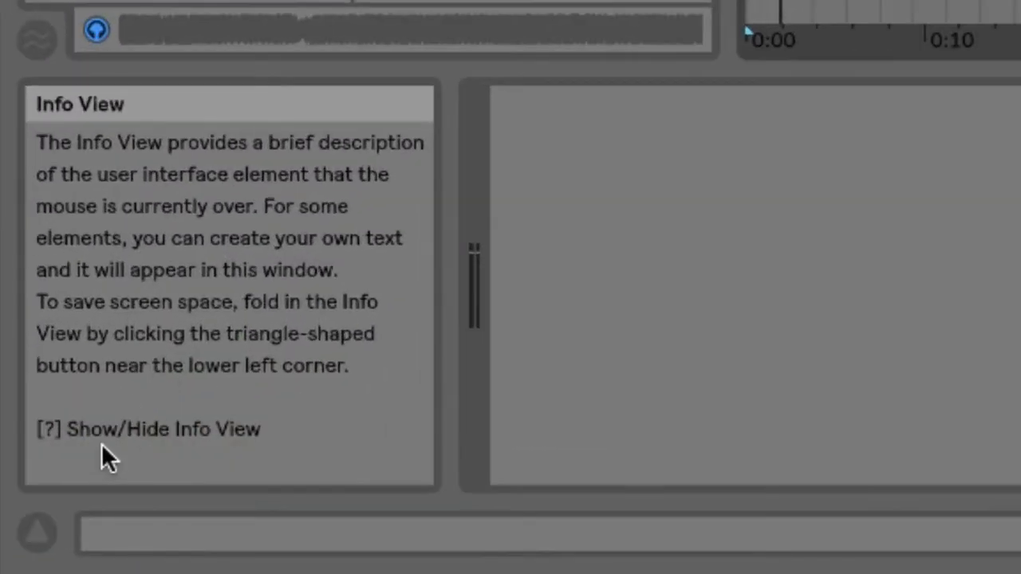
Step: Hide the Info View and show it again twice
click(46, 532)
click(46, 533)
click(46, 533)
click(46, 533)
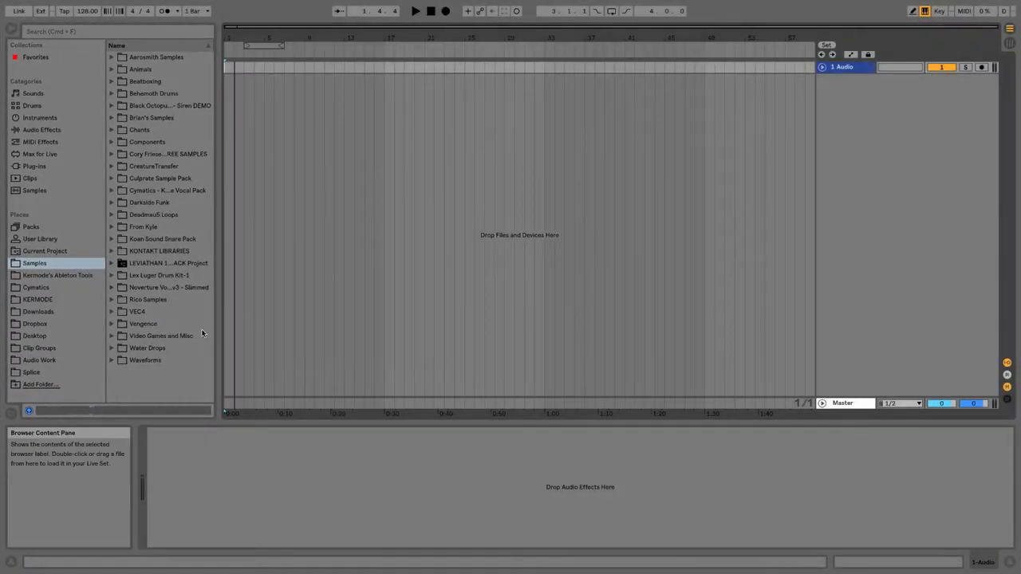
Step: Widen the browser and its category column so that the folder names fit in full
drag(219, 184, 291, 213)
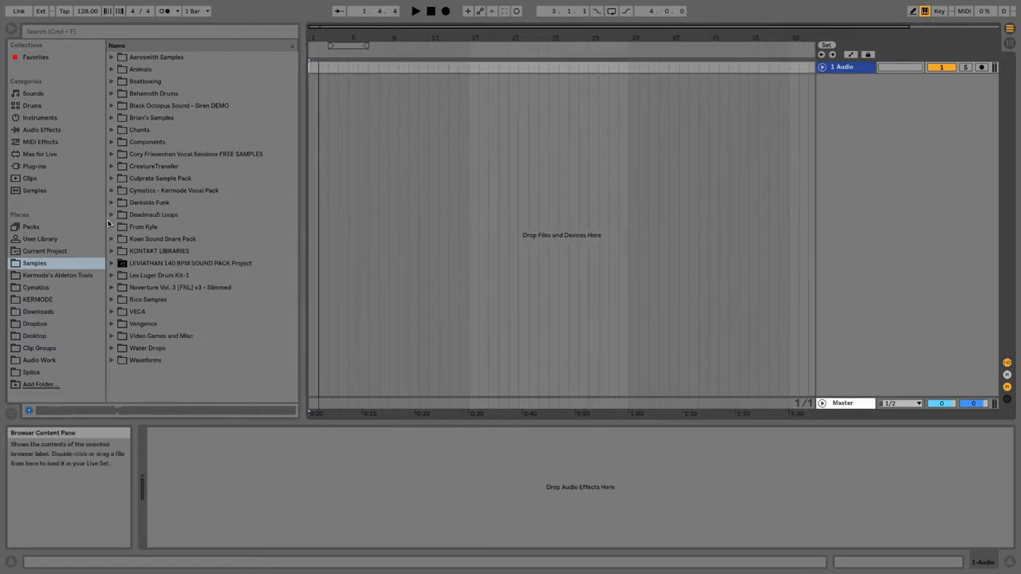
drag(107, 223, 136, 225)
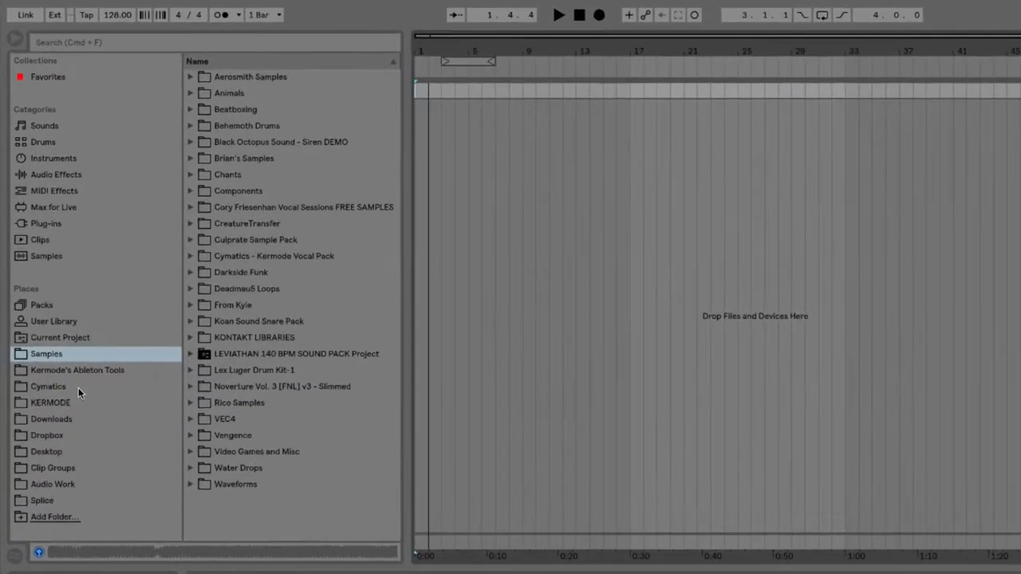
Step: Look through the Bass and Brass folders of the Sounds category and expand the Strings folder
click(45, 125)
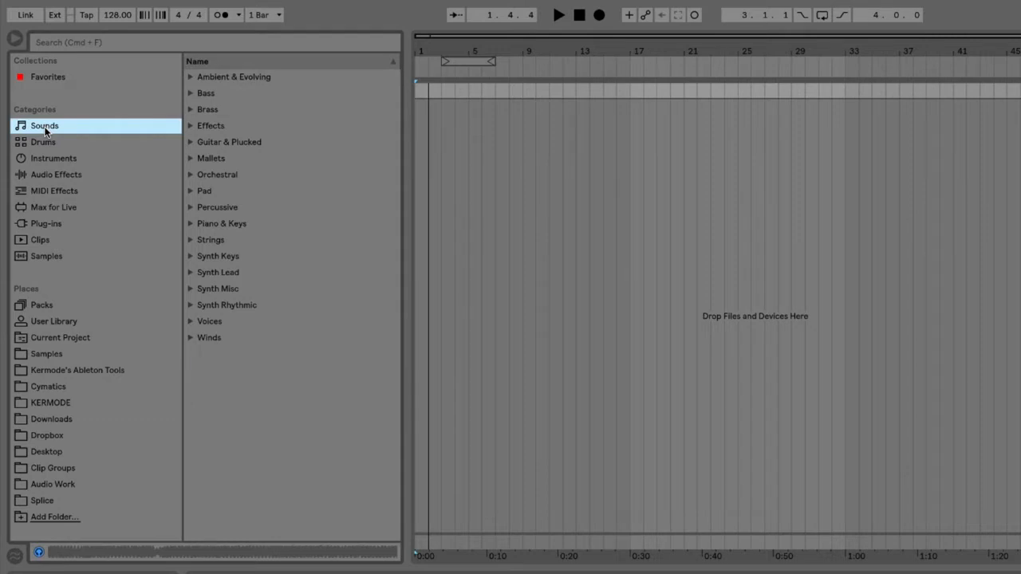
click(190, 92)
click(190, 92)
click(191, 109)
click(191, 110)
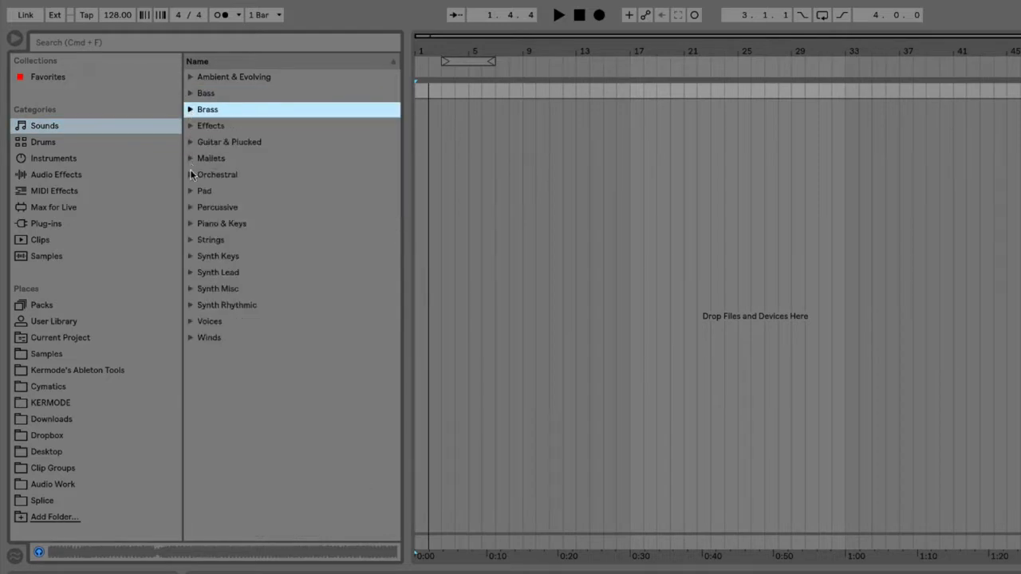
click(191, 240)
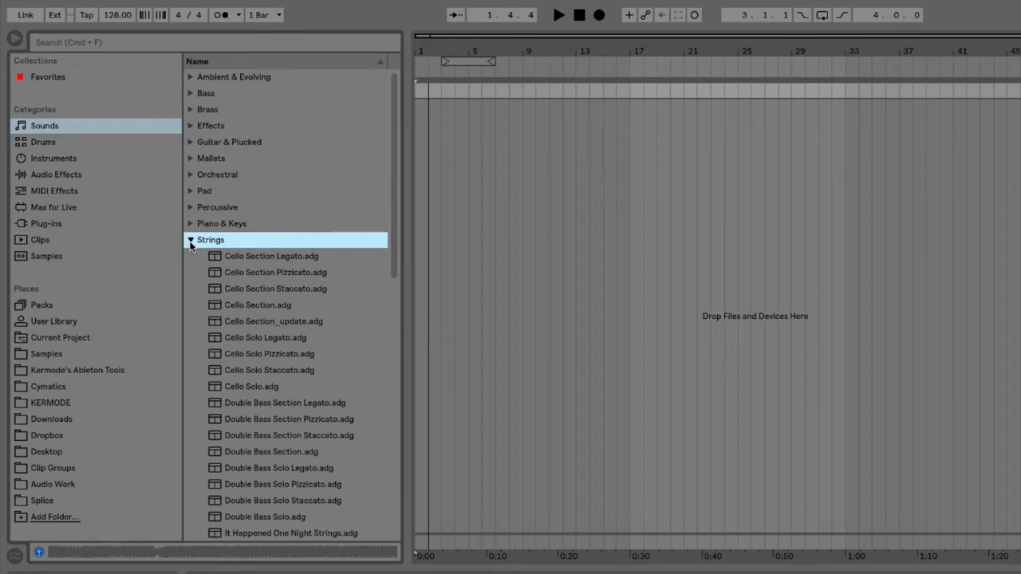
Step: Preview the cello presets in the Strings folder from Cello Section Legato down to Cello Section
click(238, 258)
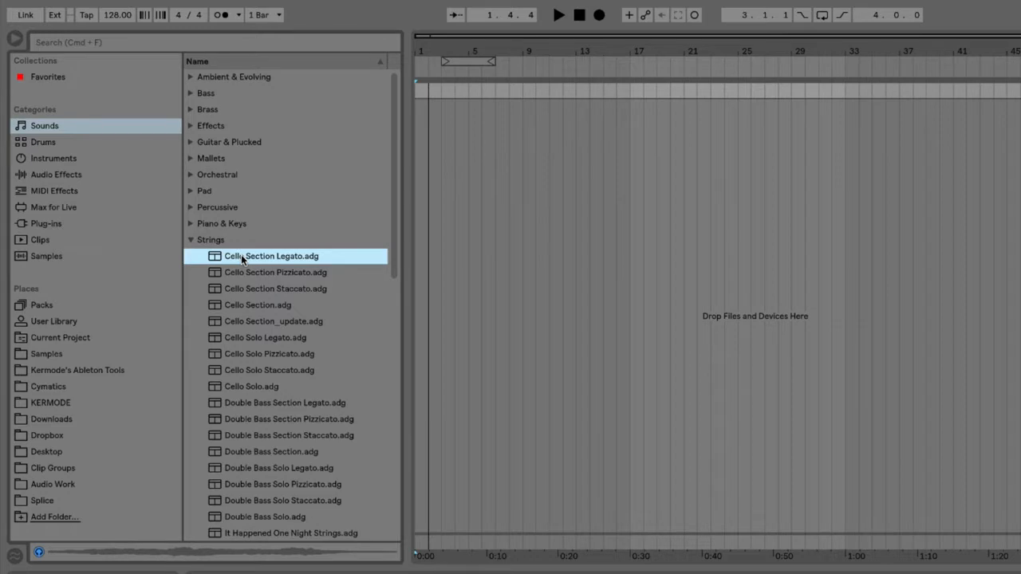
key(Down)
key(Down)
key(Down)
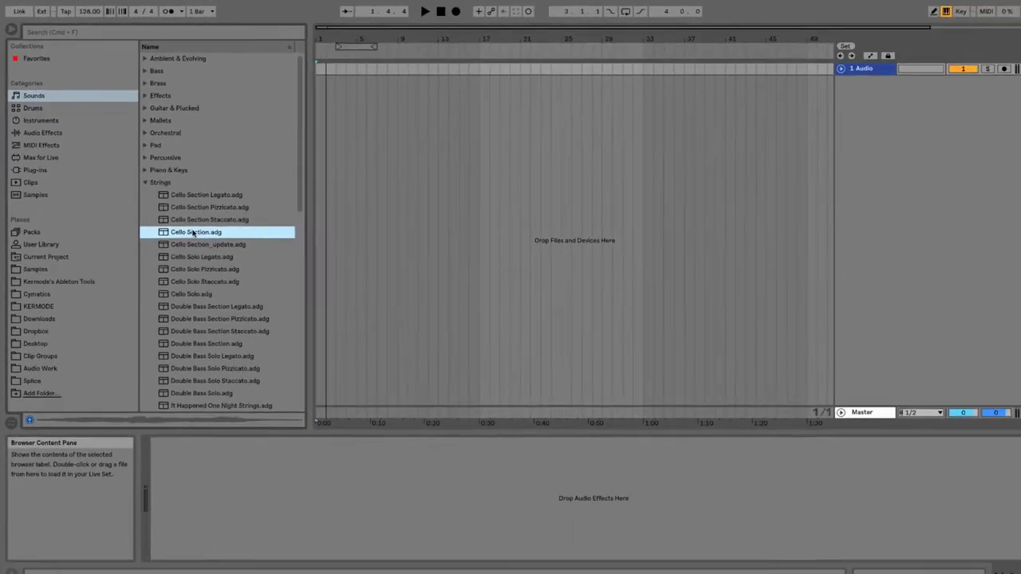
Step: Load the Cello Section preset onto a new MIDI track and delete that track again
drag(369, 210, 489, 193)
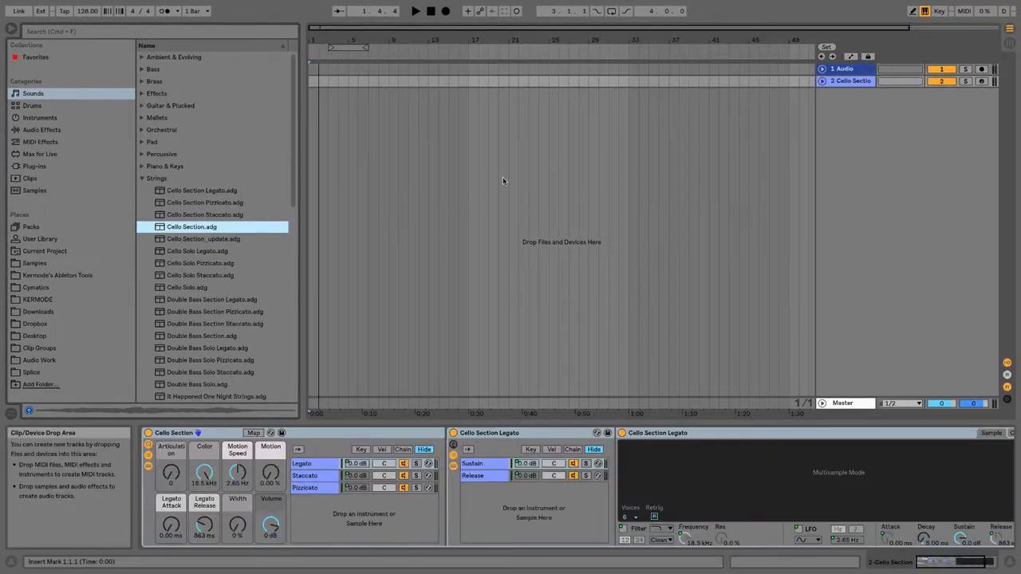
click(822, 82)
click(823, 82)
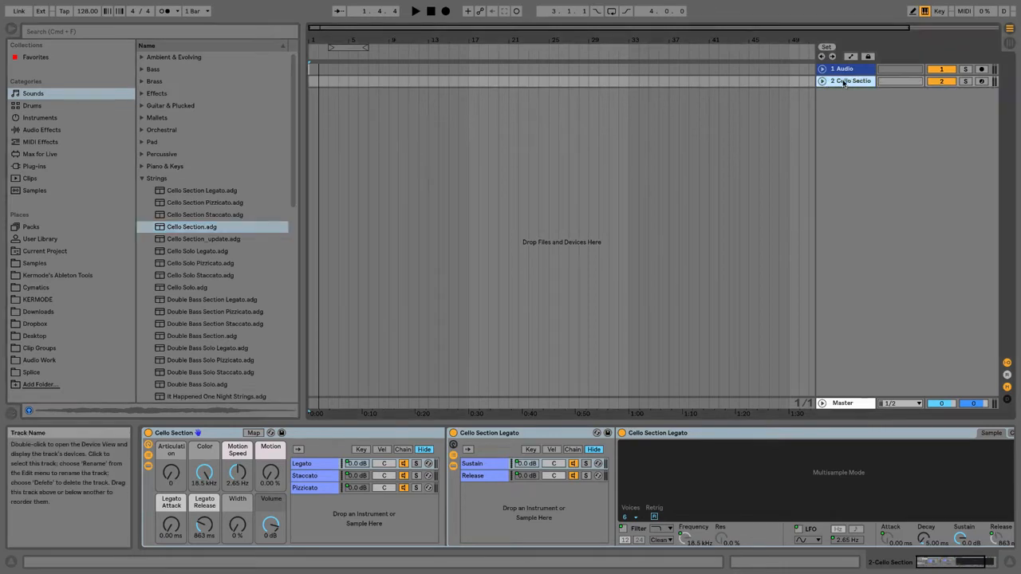
key(Delete)
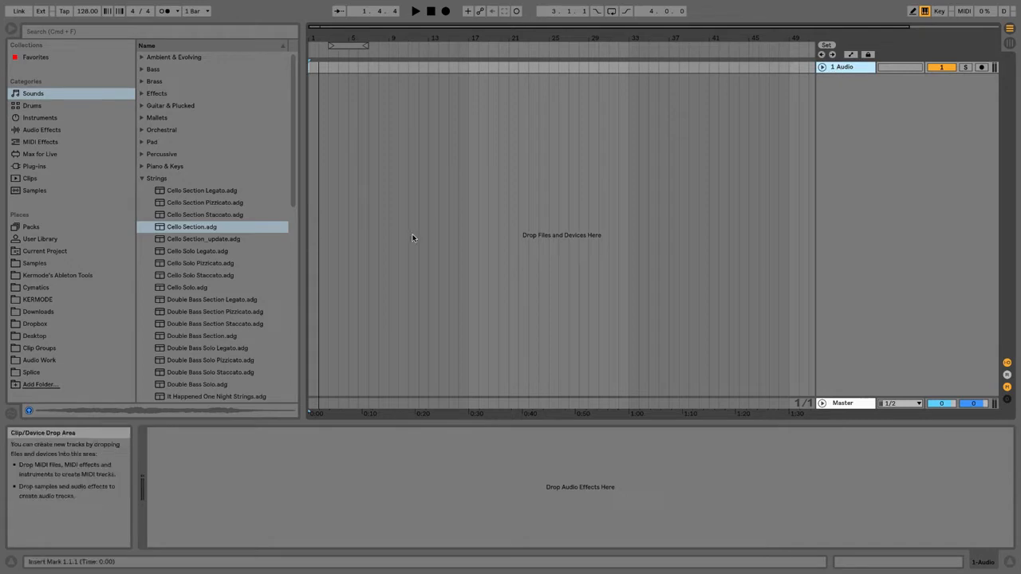
Step: Load Cello Section onto a new MIDI track again and replace it with the Cello Solo preset
drag(200, 228, 493, 119)
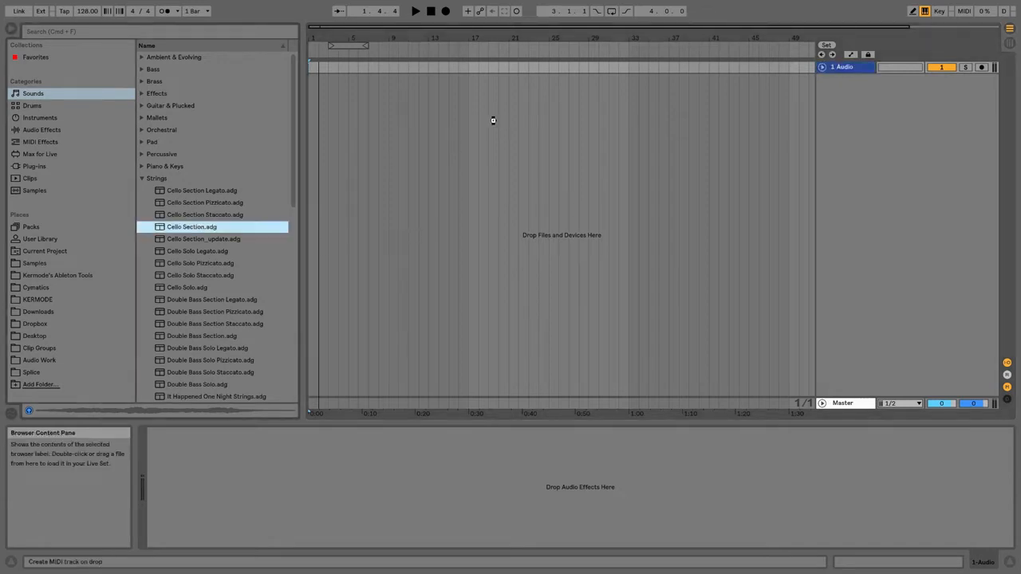
double_click(181, 288)
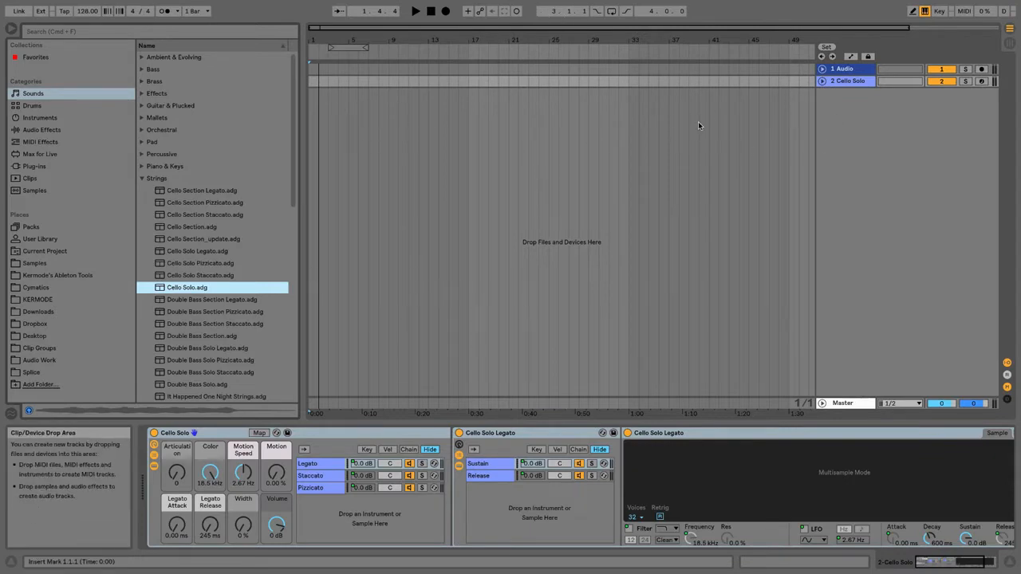
Step: Collapse the Strings folder and look through the Ambient & Evolving, Bass and Effects folders
click(142, 178)
click(143, 58)
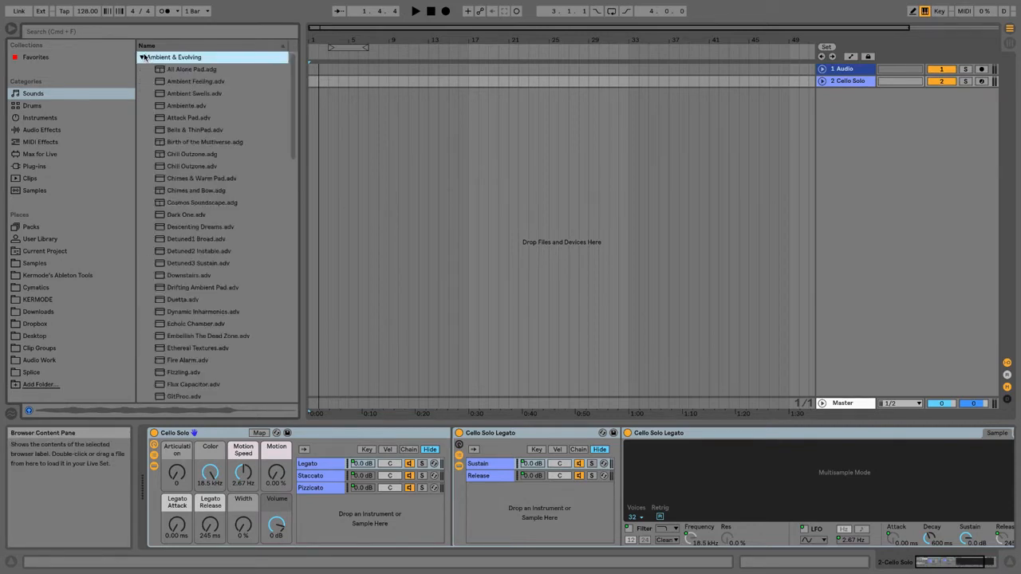
click(143, 57)
click(142, 70)
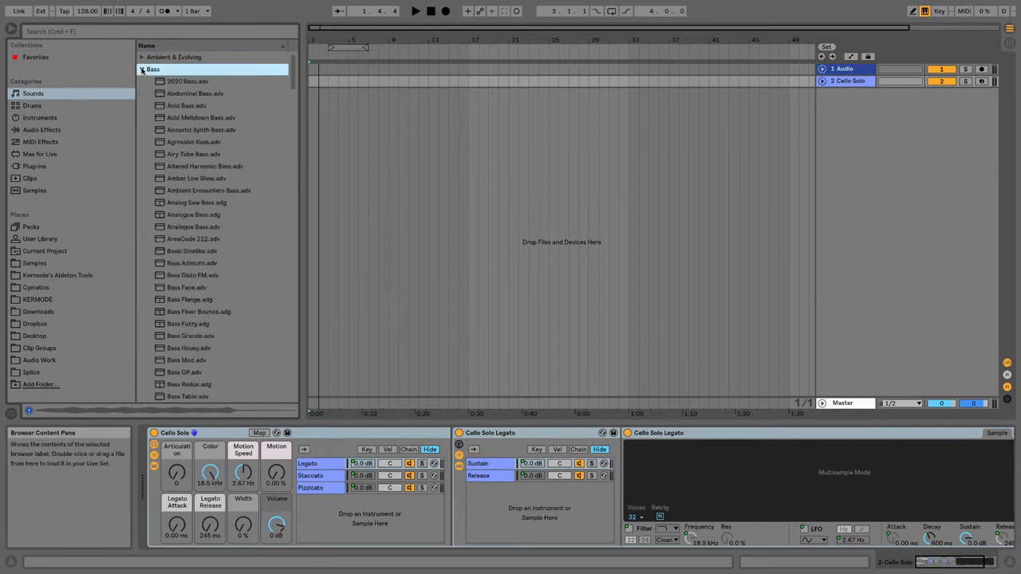
click(142, 69)
click(142, 94)
click(142, 94)
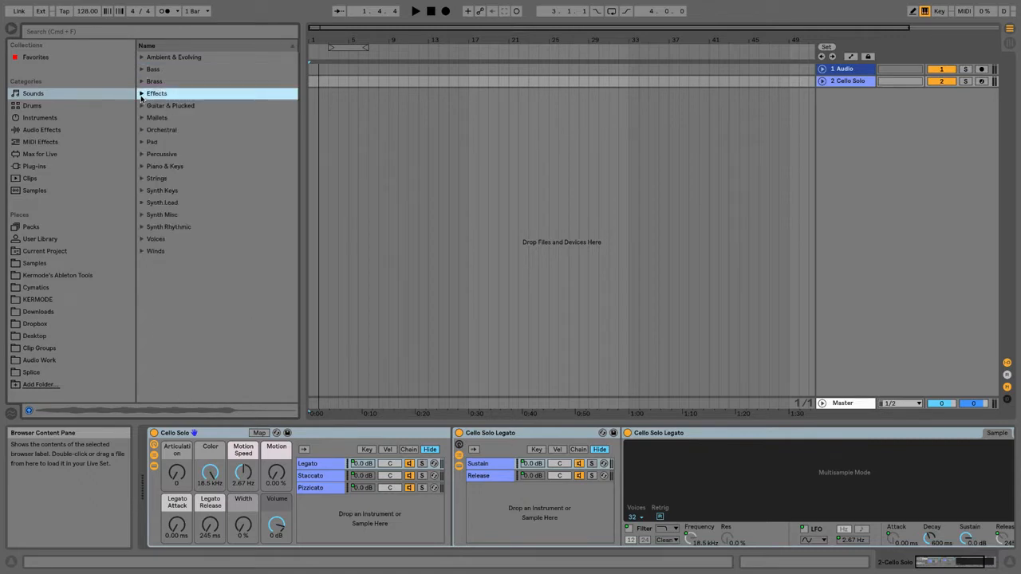
Step: Preview the 606, 707 and 808 Core Kit presets in the Drums category
click(36, 105)
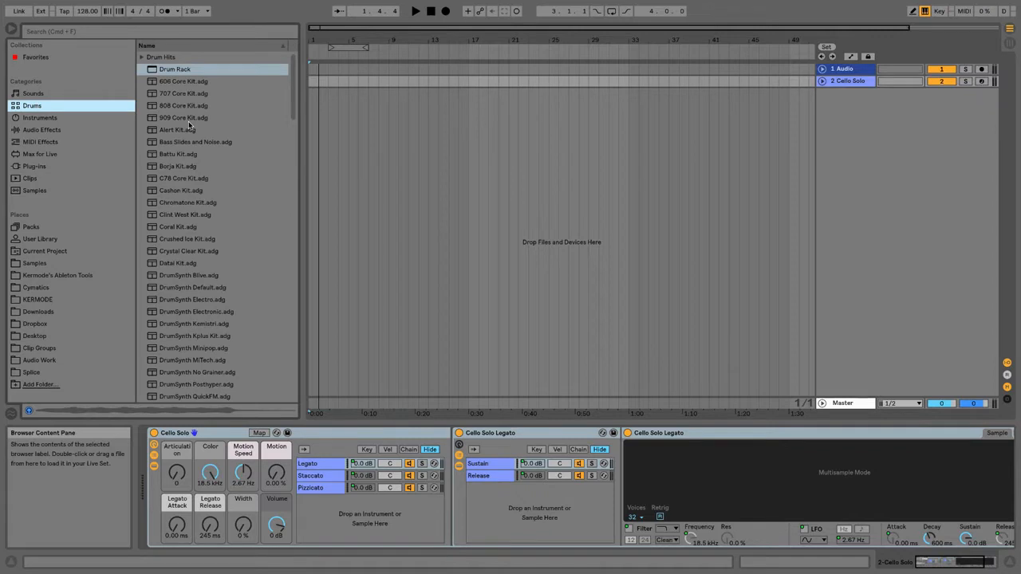
click(177, 80)
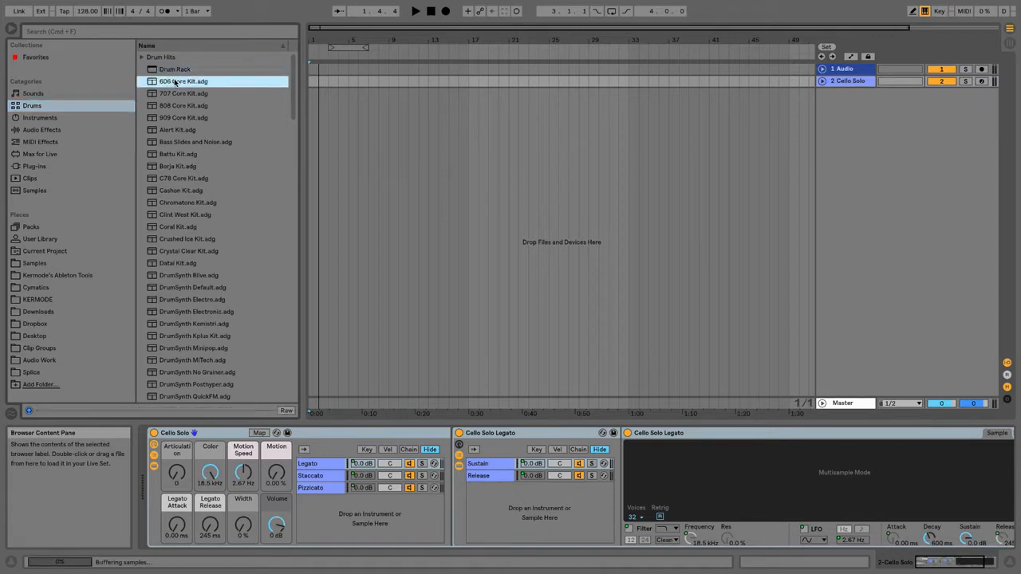
key(Down)
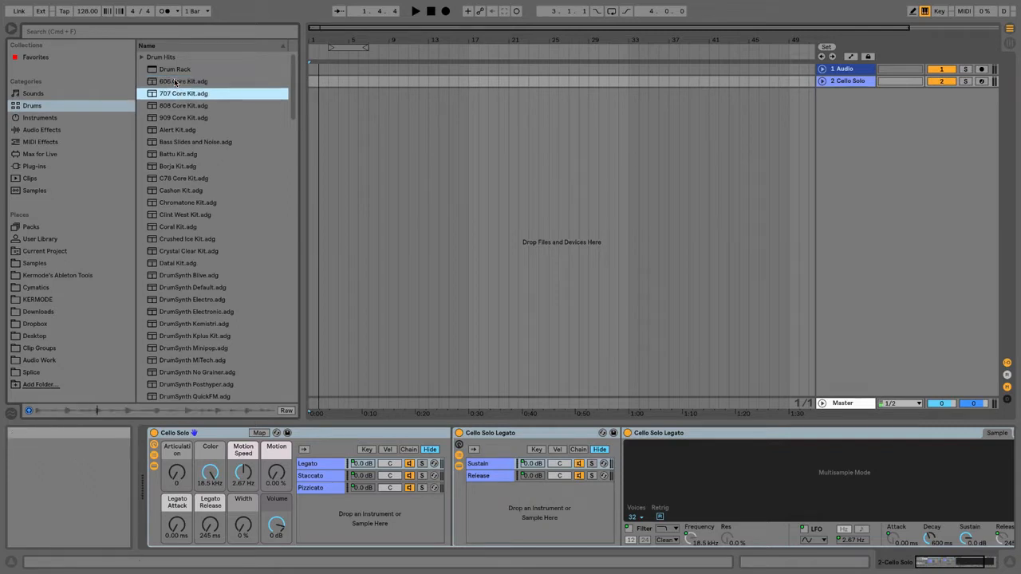
key(Down)
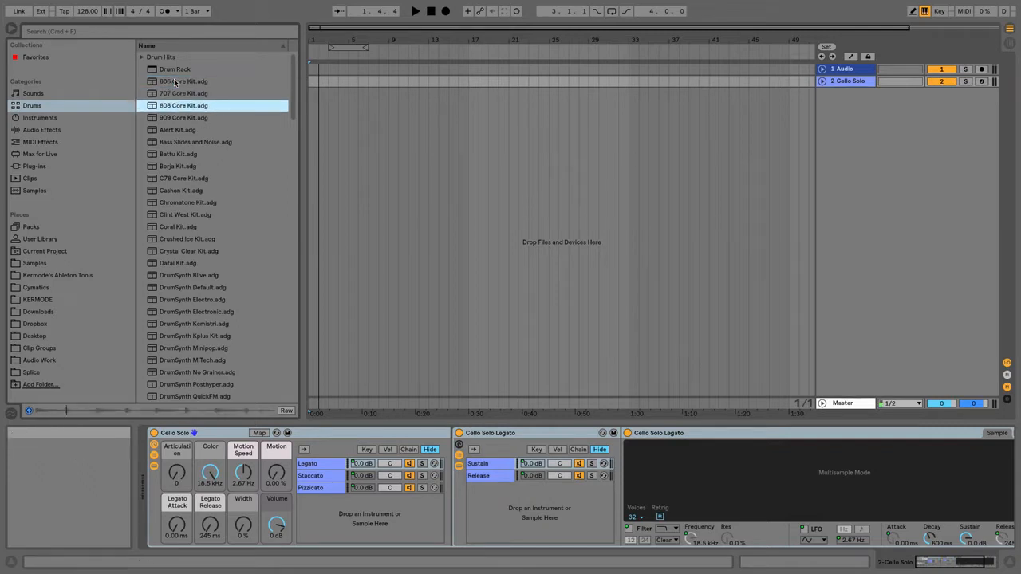
Step: Load the 808 Core Kit onto a new MIDI track and audition its Kick 808 pad
drag(186, 108, 375, 124)
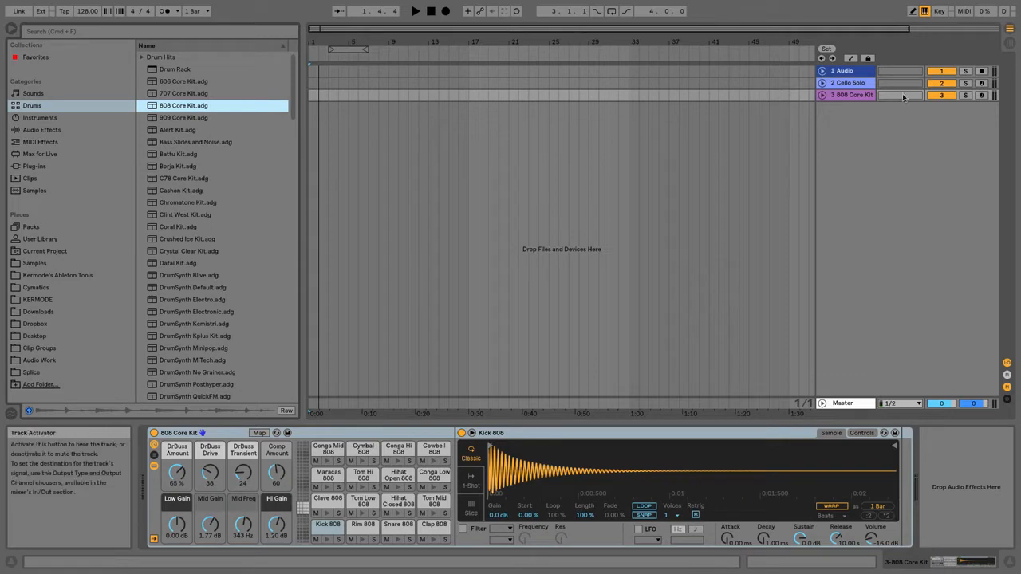
click(574, 280)
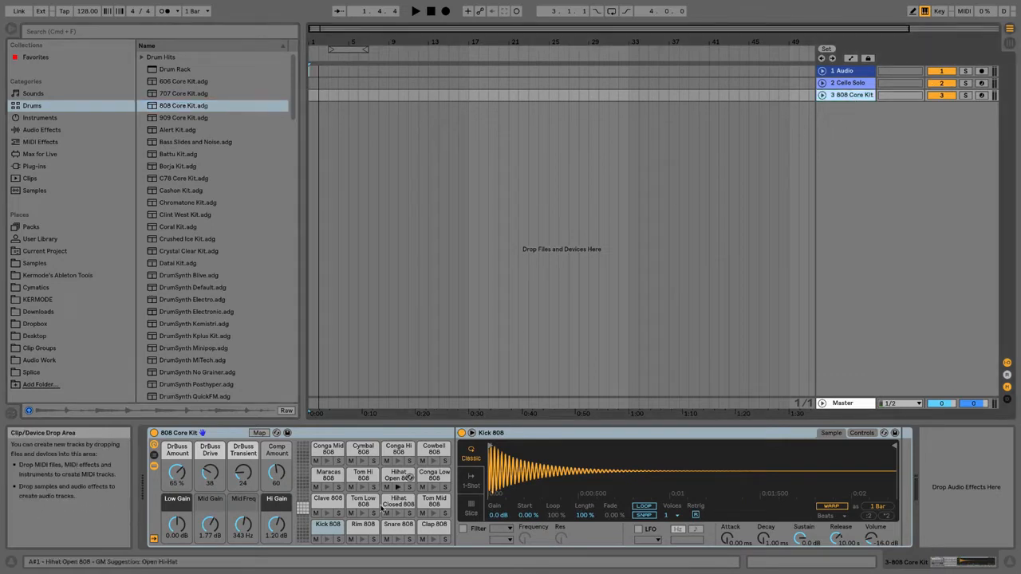
click(328, 539)
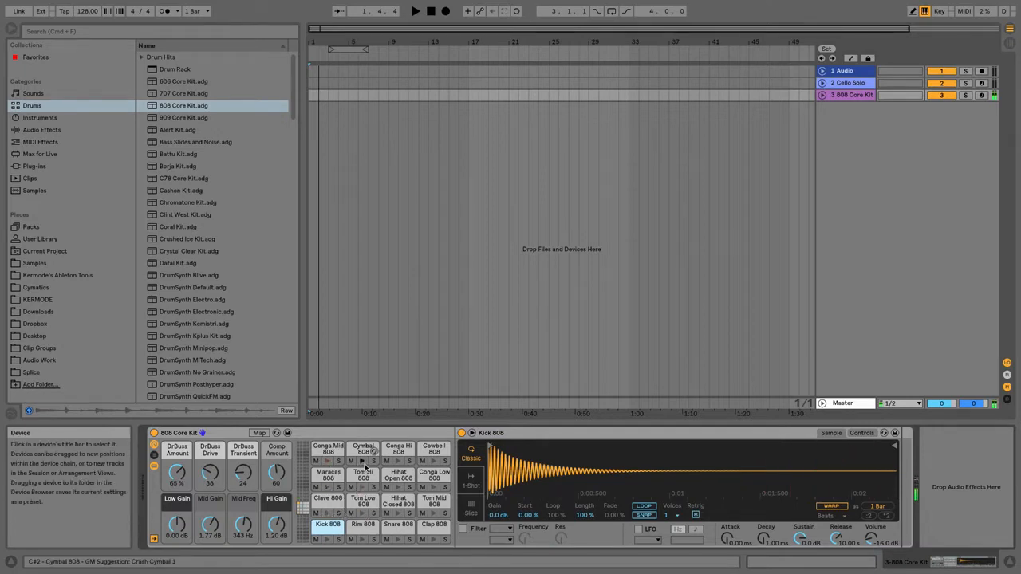
click(208, 436)
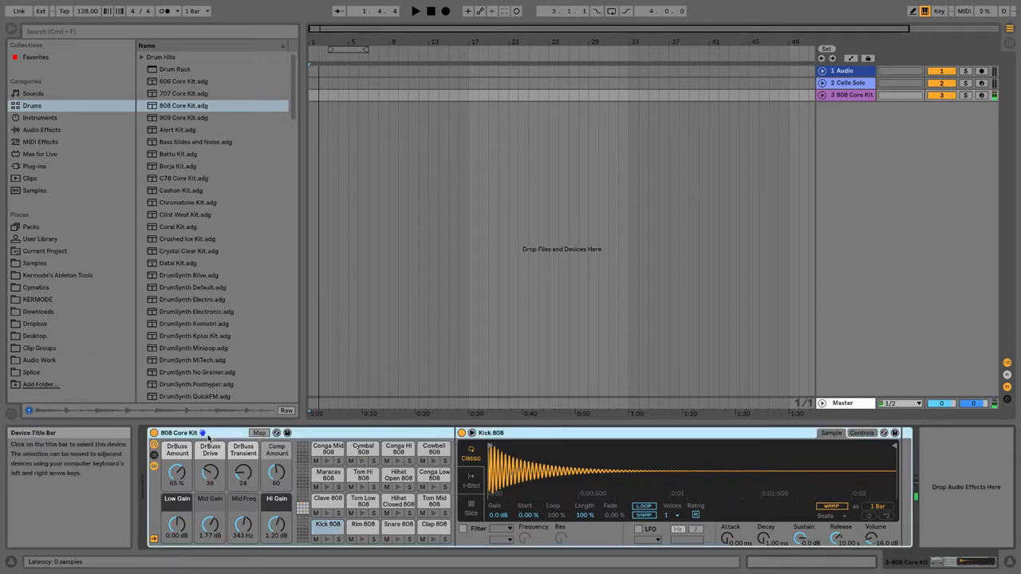
Step: Delete the Cello Solo and 808 Core Kit tracks together
click(857, 84)
click(860, 96)
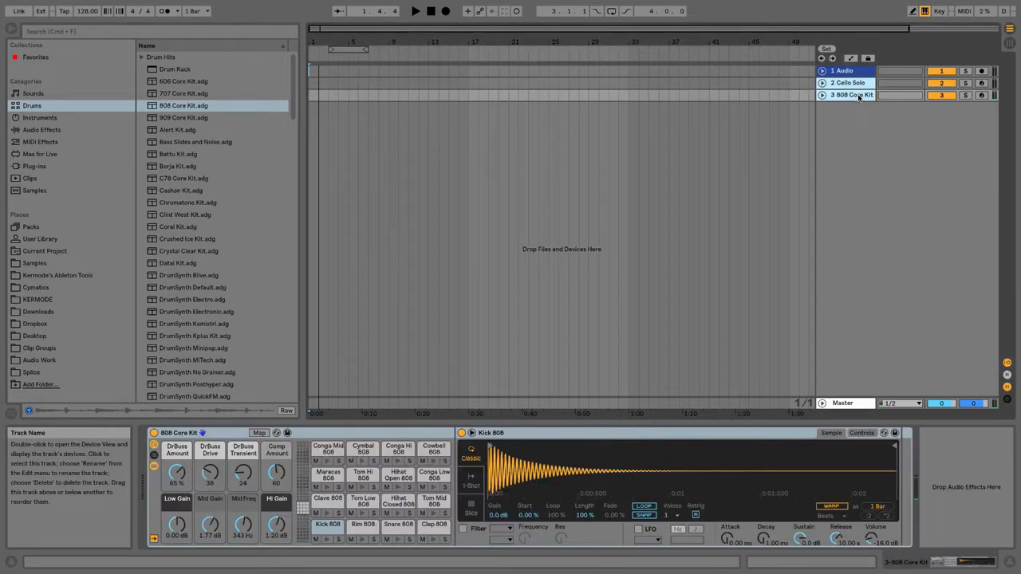
key(Delete)
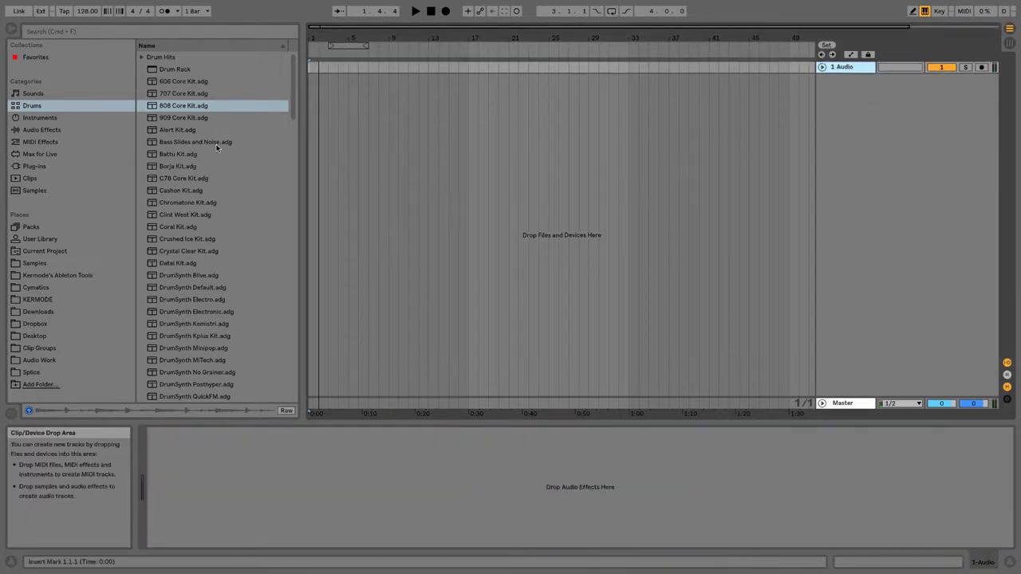
Step: Compare the devices in the Instruments category with the Piano & Keys presets in the Sounds category
click(38, 118)
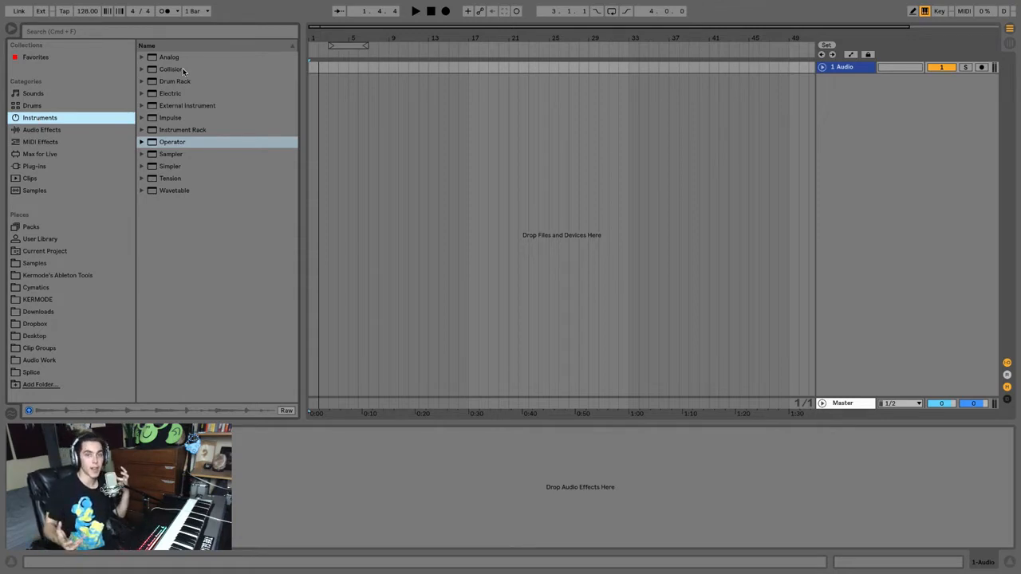
click(35, 96)
click(142, 167)
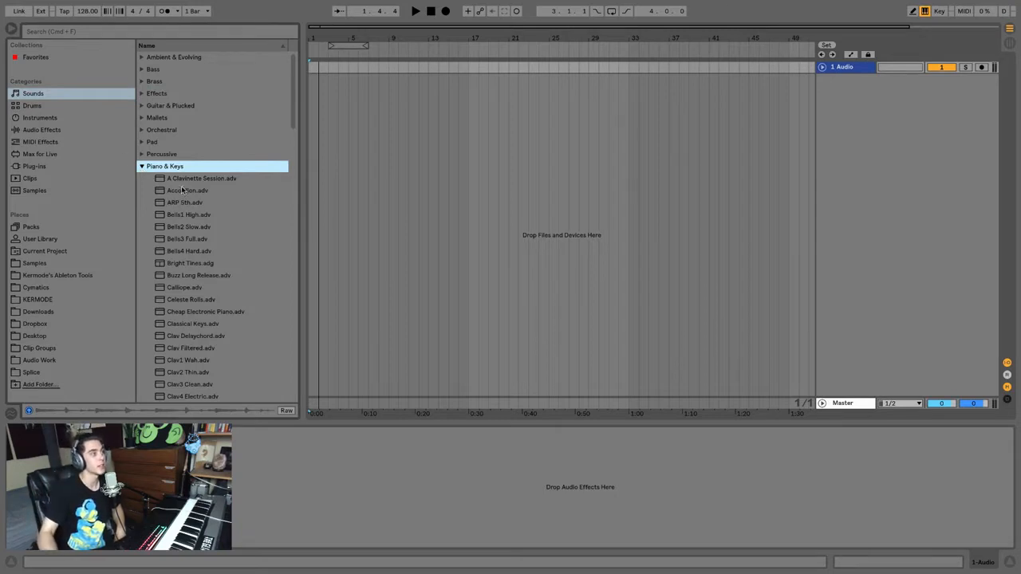
Step: Load the Operator instrument onto a new MIDI track and arm the track to play a test note
click(40, 118)
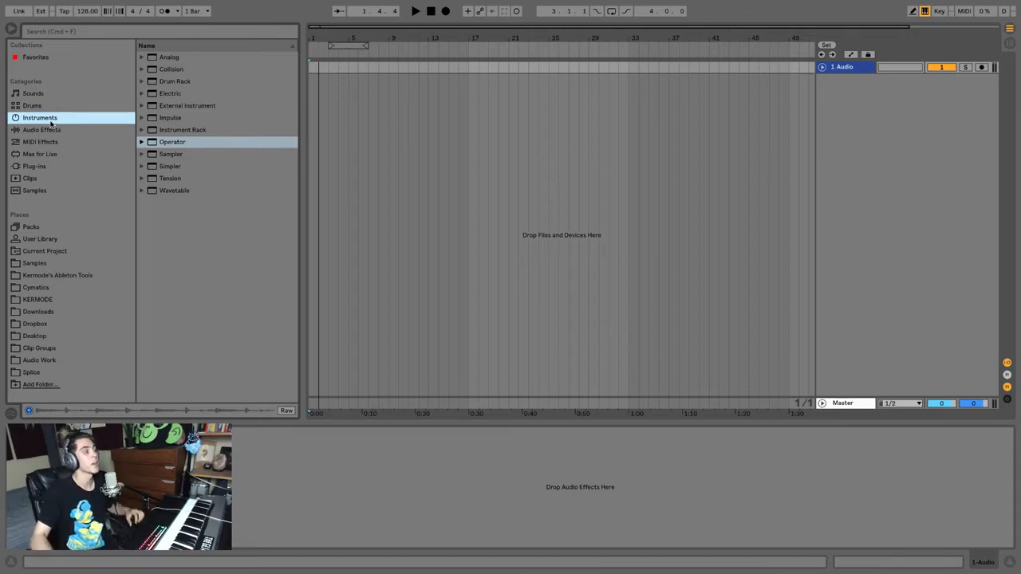
drag(172, 144, 561, 120)
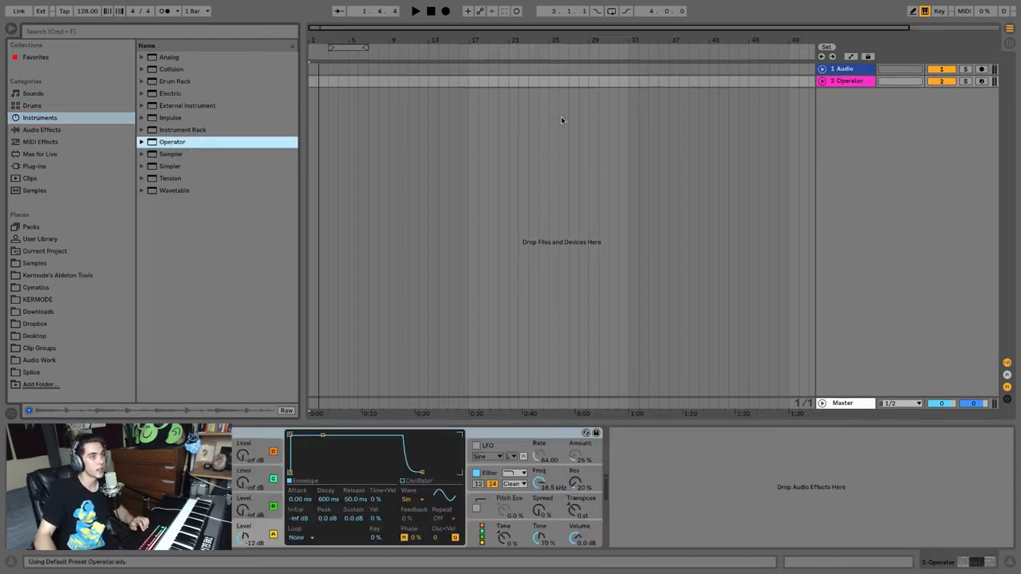
click(982, 81)
key(a)
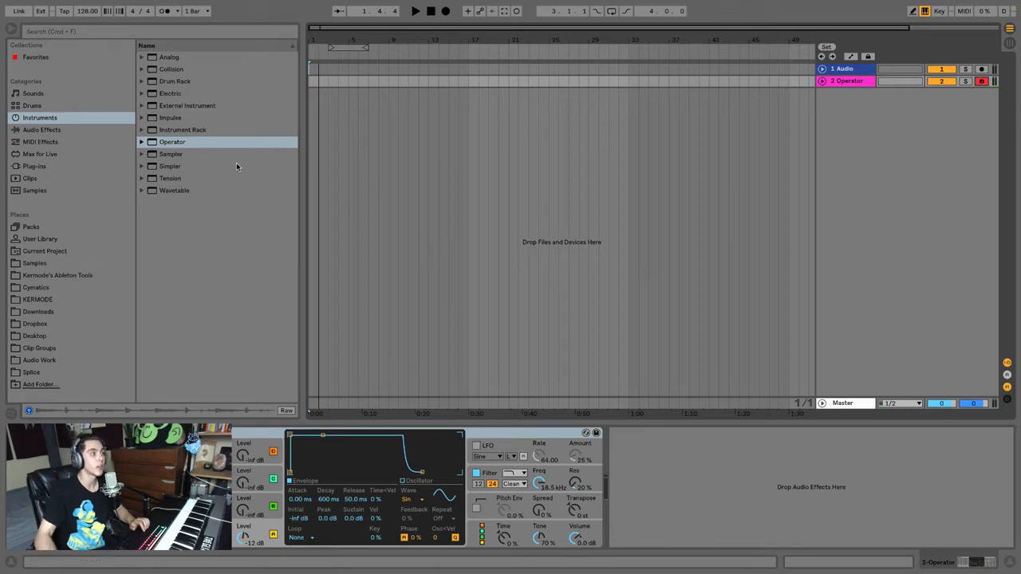
Step: Load the Whistler Winds preset from Operator's Winds folder onto the MIDI track
click(141, 142)
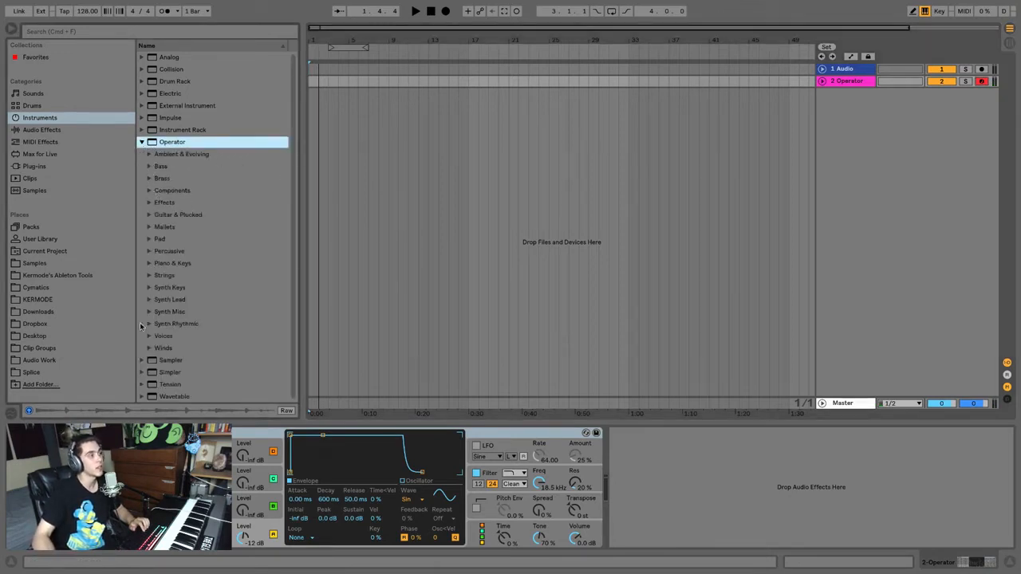
click(149, 348)
scroll(172, 314, down, 3)
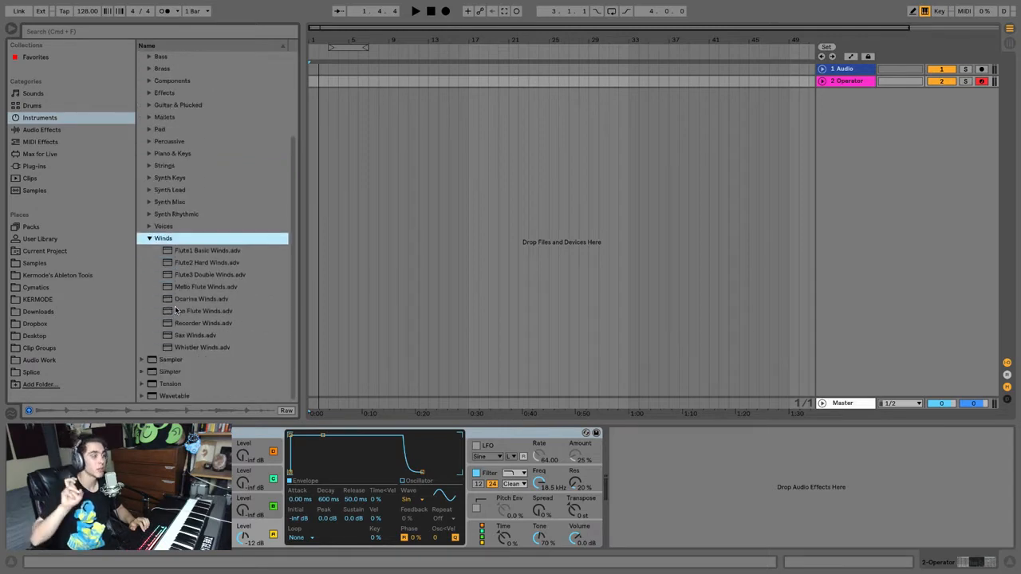
click(203, 347)
drag(234, 437, 236, 436)
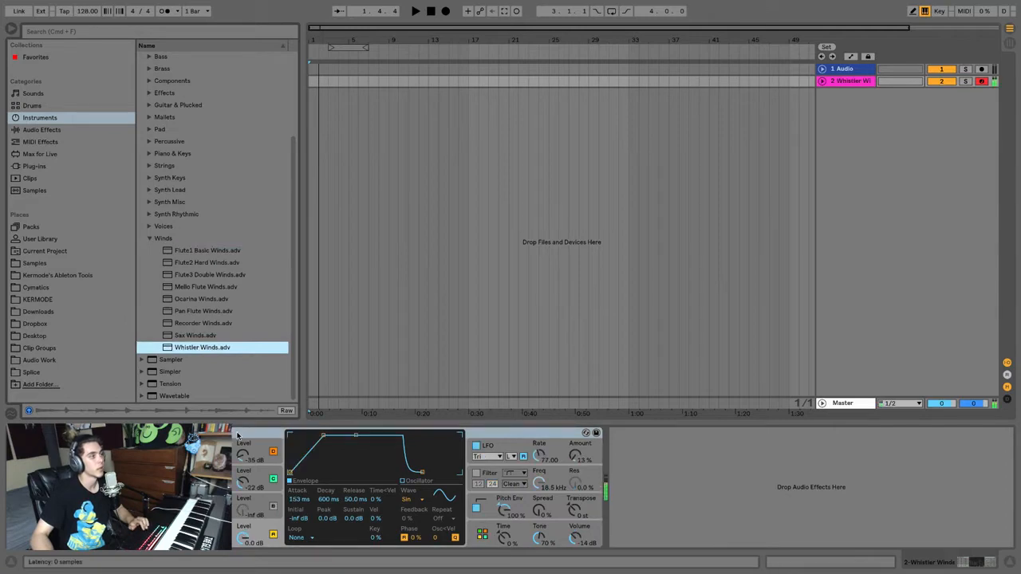
Step: Audition the Sax Winds, Ocarina Winds and Flute3 Double Winds presets by loading each in turn onto the MIDI track
click(193, 336)
drag(195, 336, 228, 437)
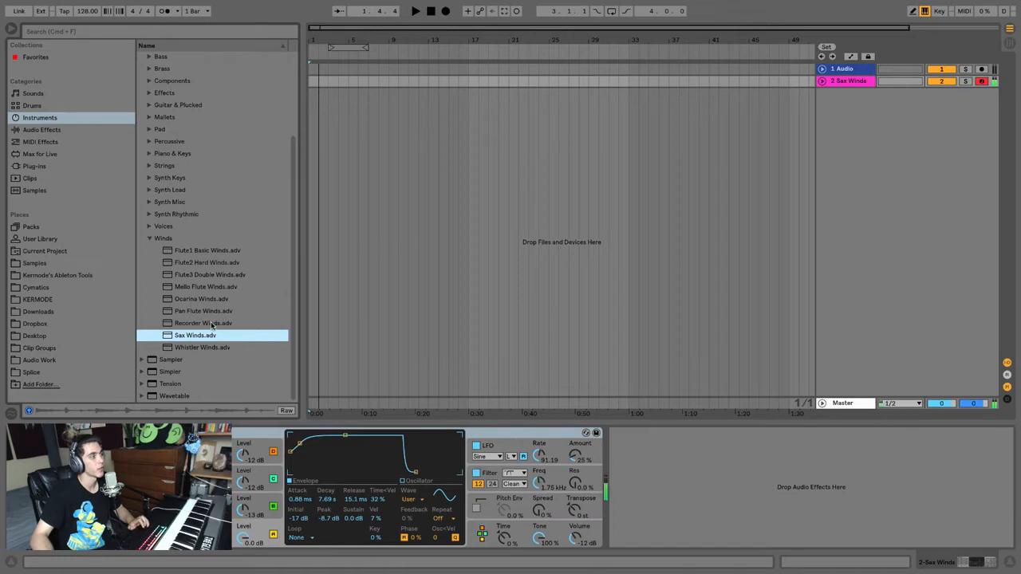
drag(199, 299, 234, 436)
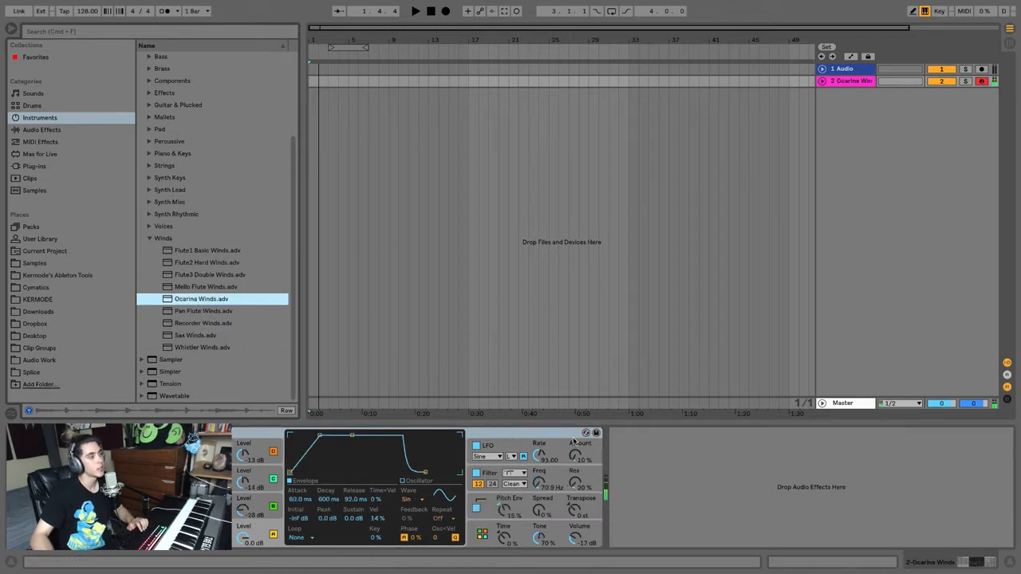
drag(198, 274, 234, 434)
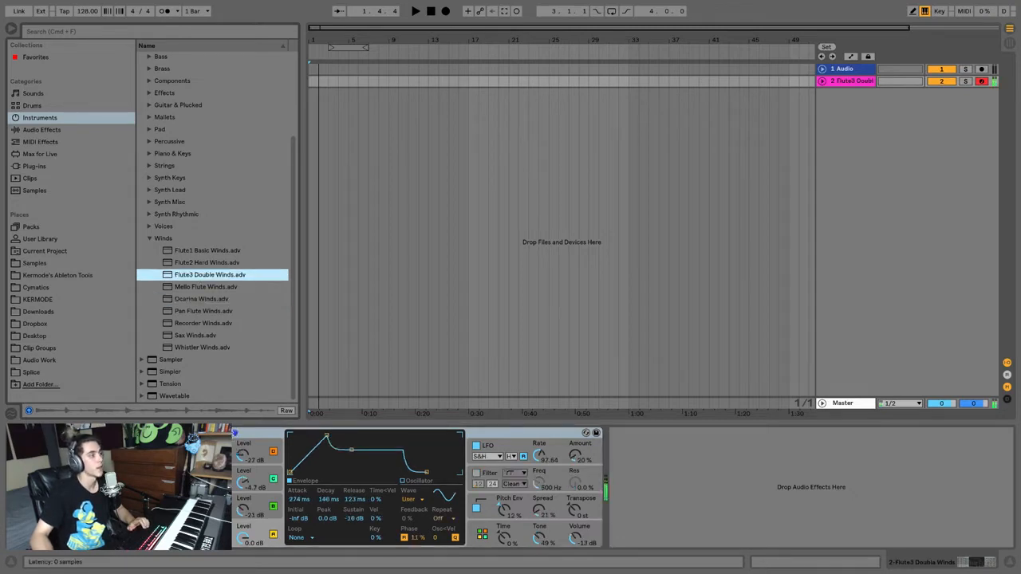
Step: Replace the wind preset with Choir3 Steam from Operator's Voices folder
click(157, 238)
click(159, 339)
scroll(163, 346, down, 3)
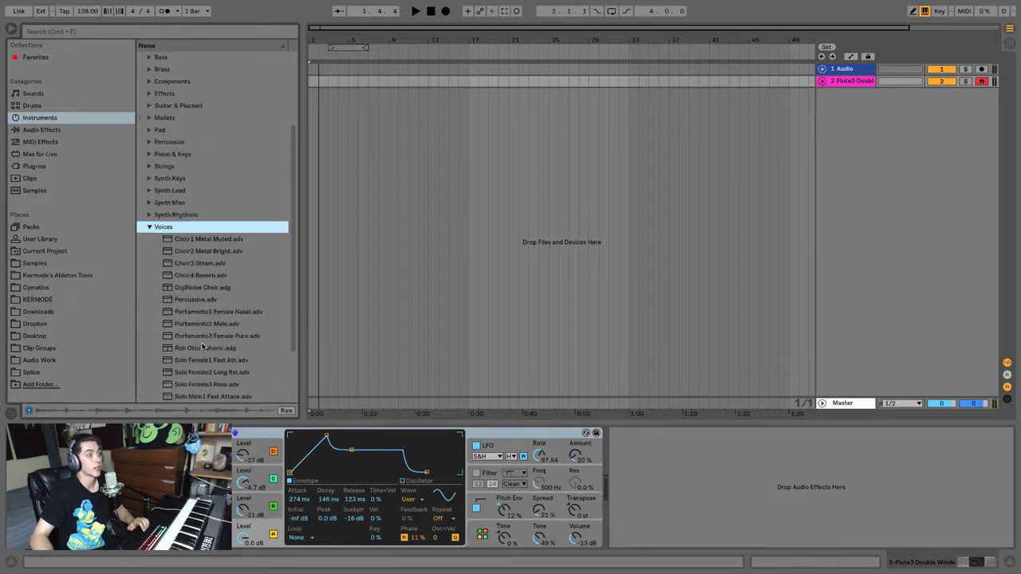
click(199, 265)
drag(200, 265, 200, 434)
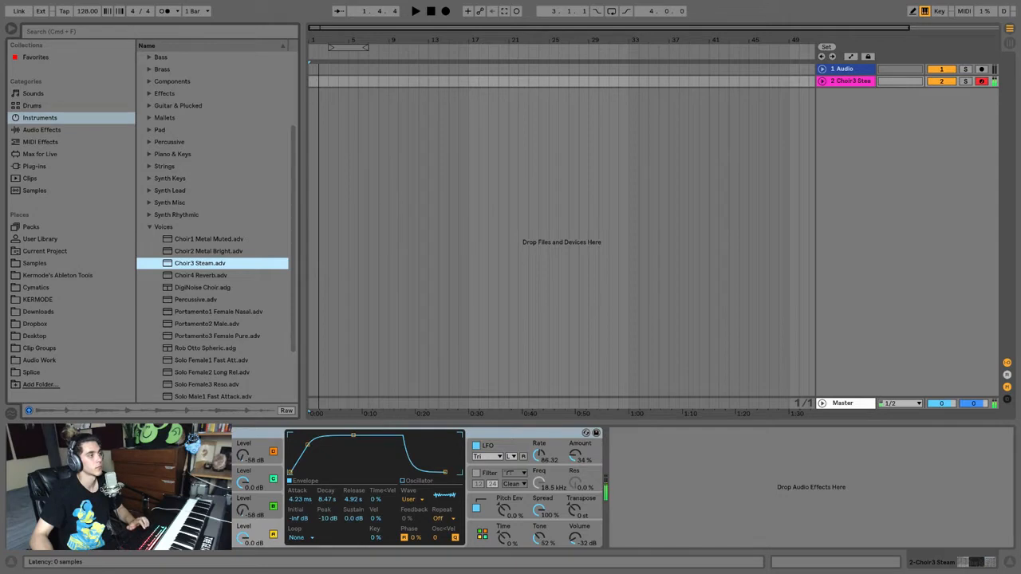
Step: Delete the Choir3 Steam device from the MIDI track and collapse the Voices and Operator folders
click(200, 433)
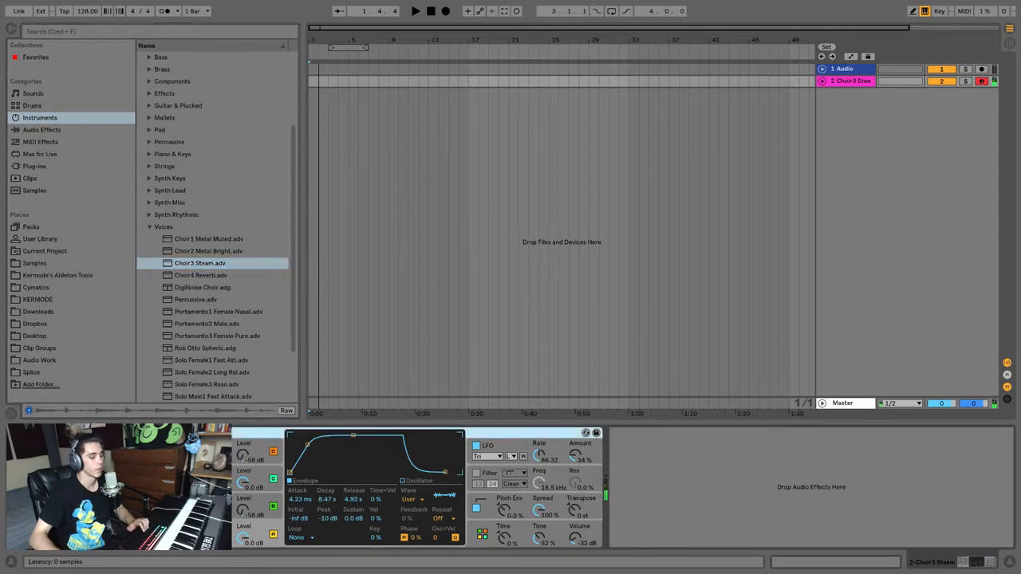
key(Delete)
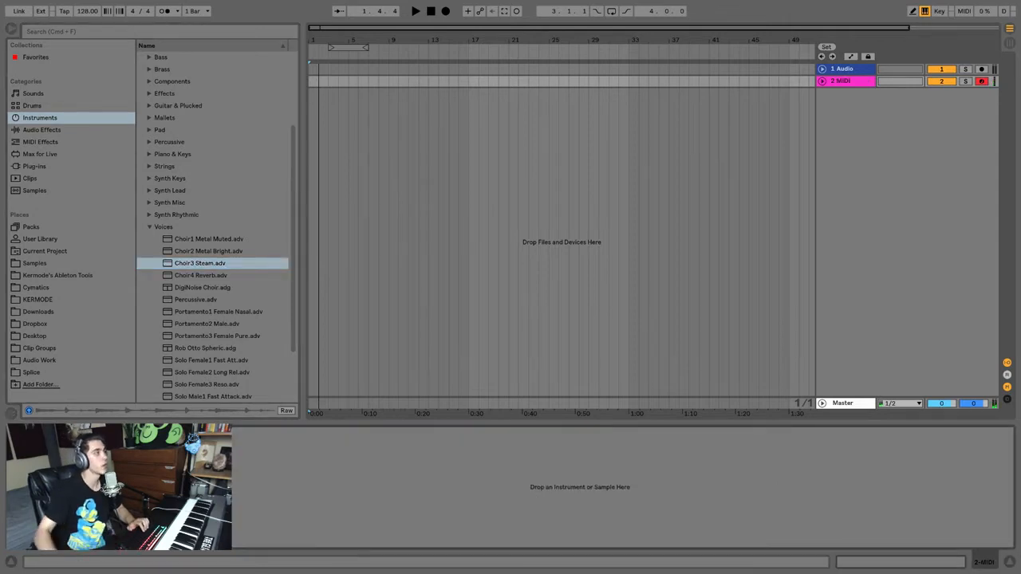
click(149, 227)
click(142, 142)
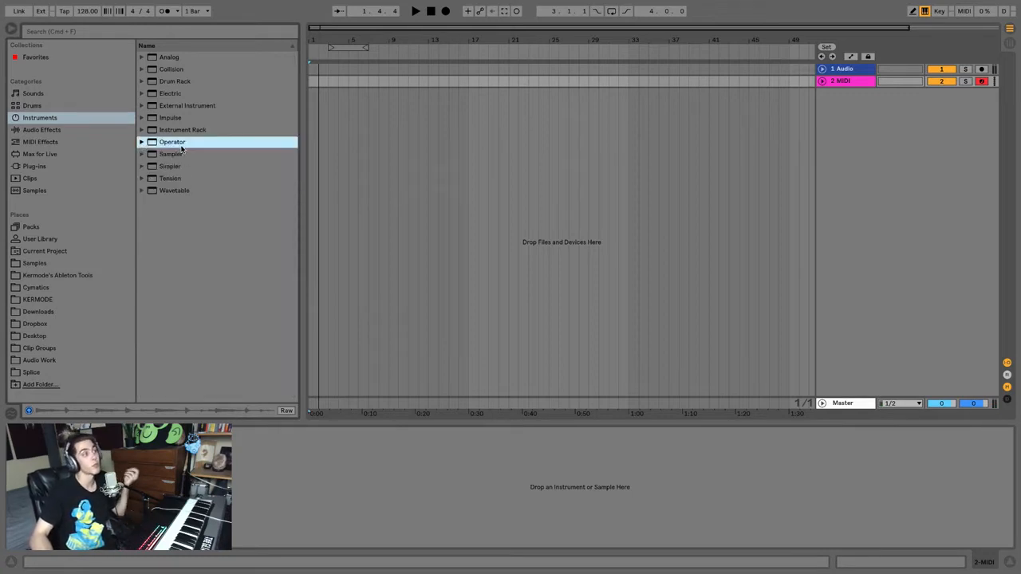
Step: Look through the Analog, Collision and Electric devices in the Instruments category
click(169, 57)
click(171, 69)
click(175, 93)
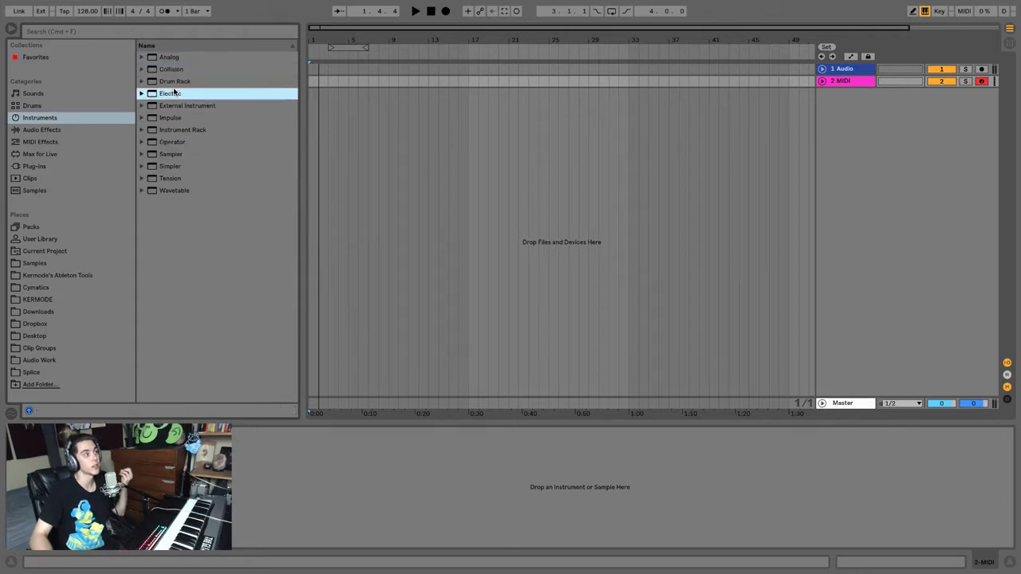
Step: Examine the devices in the Audio Effects category and the presets inside Auto Pan
click(56, 133)
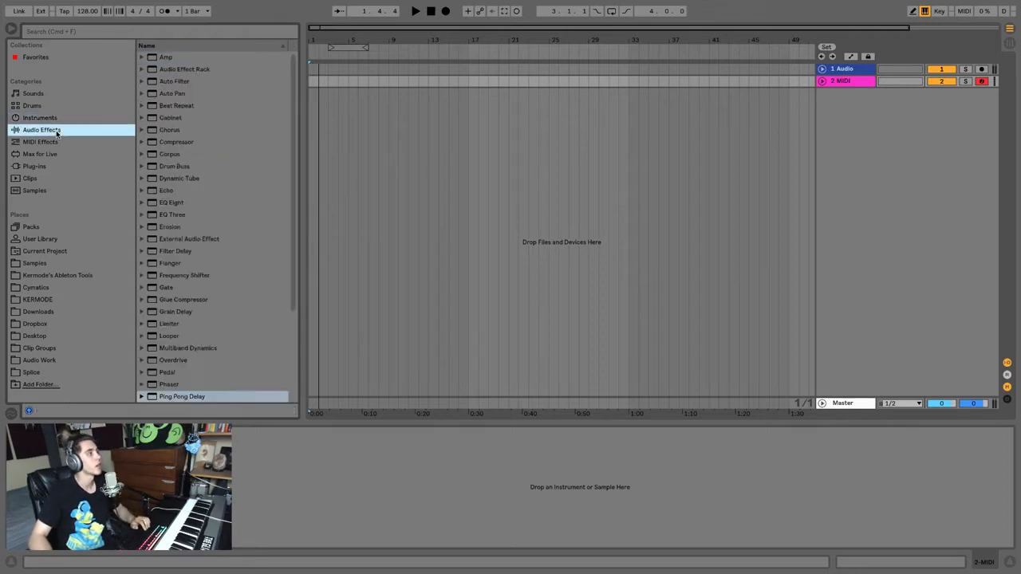
scroll(213, 159, down, 5)
scroll(191, 313, up, 5)
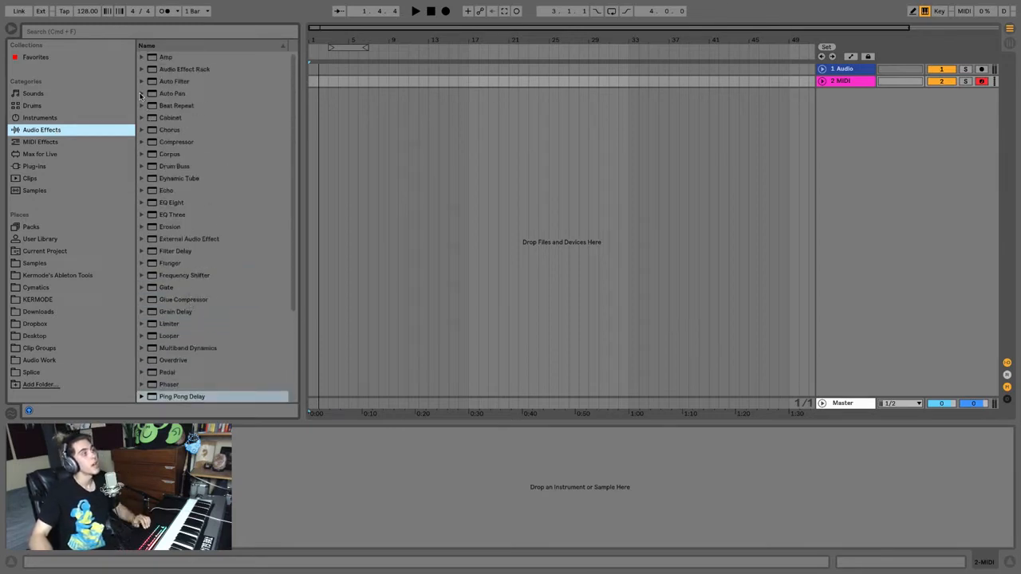
click(141, 94)
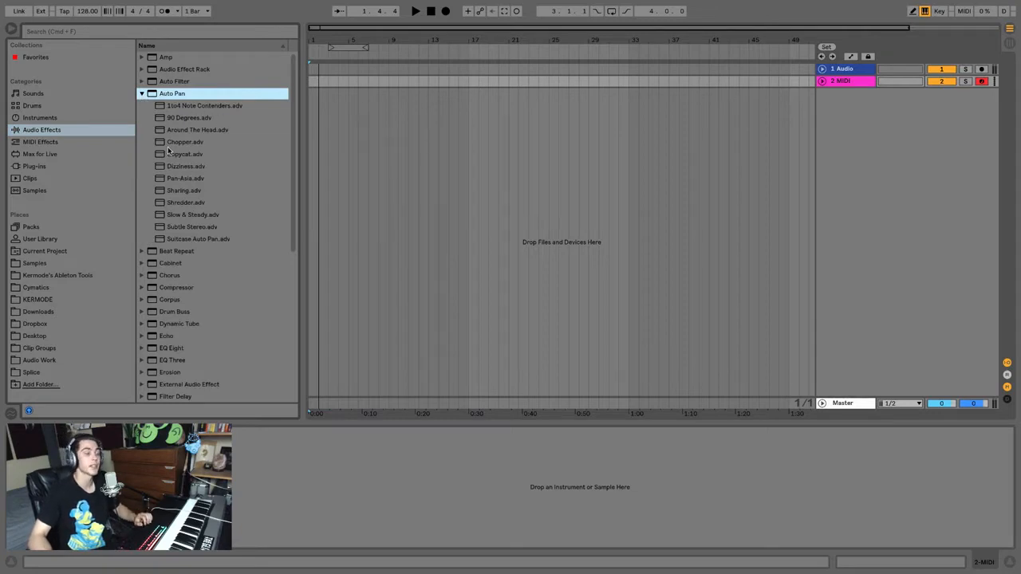
click(144, 95)
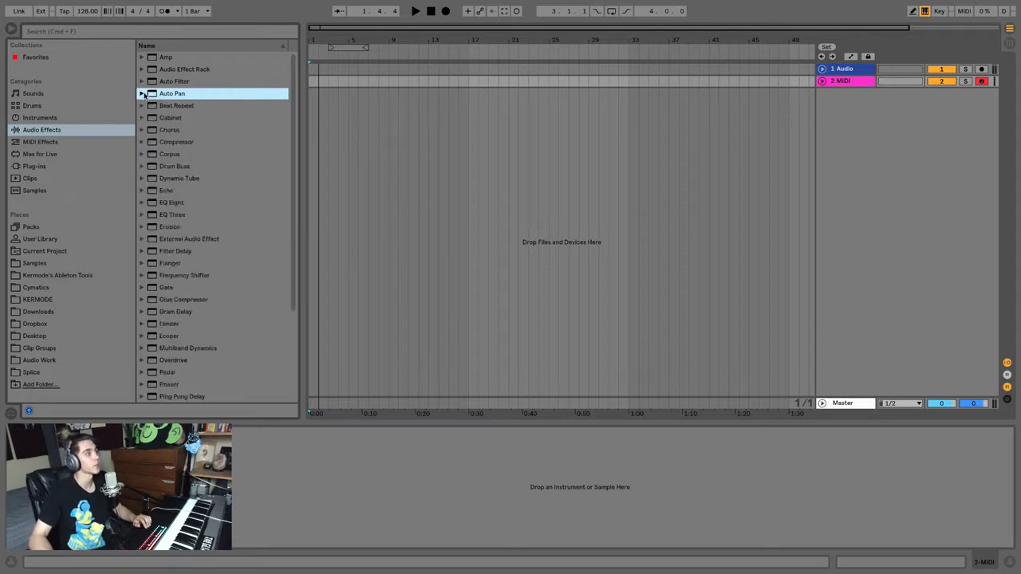
Step: Review the MIDI Effects category and the Max Audio Effect and Max Instrument devices in the Max for Live category
click(56, 143)
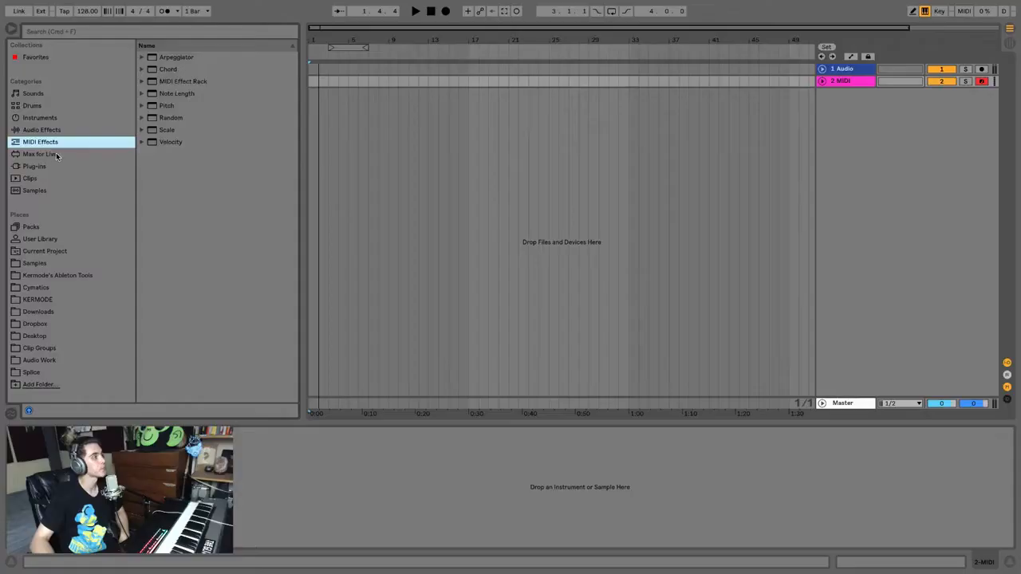
click(52, 155)
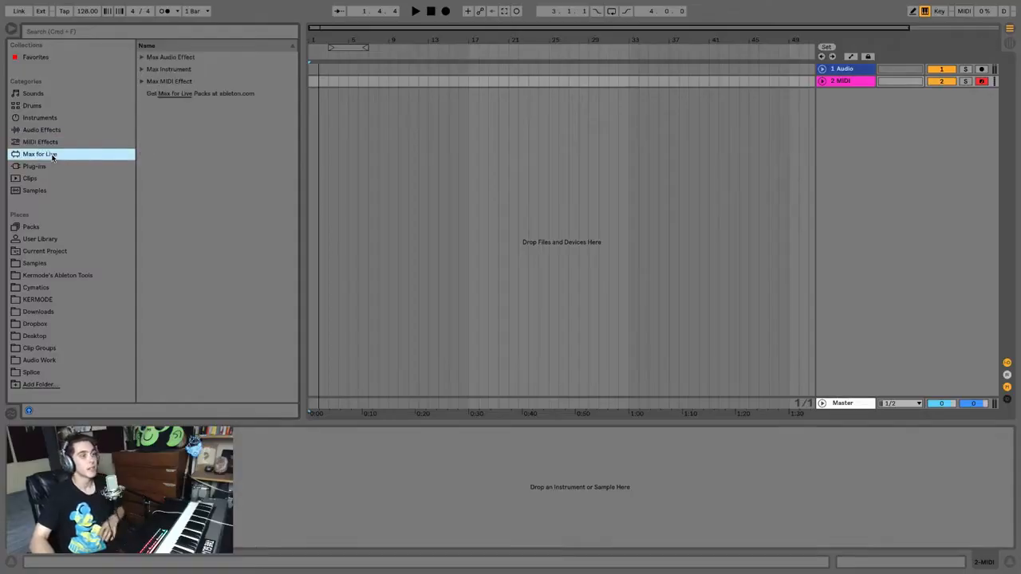
click(143, 58)
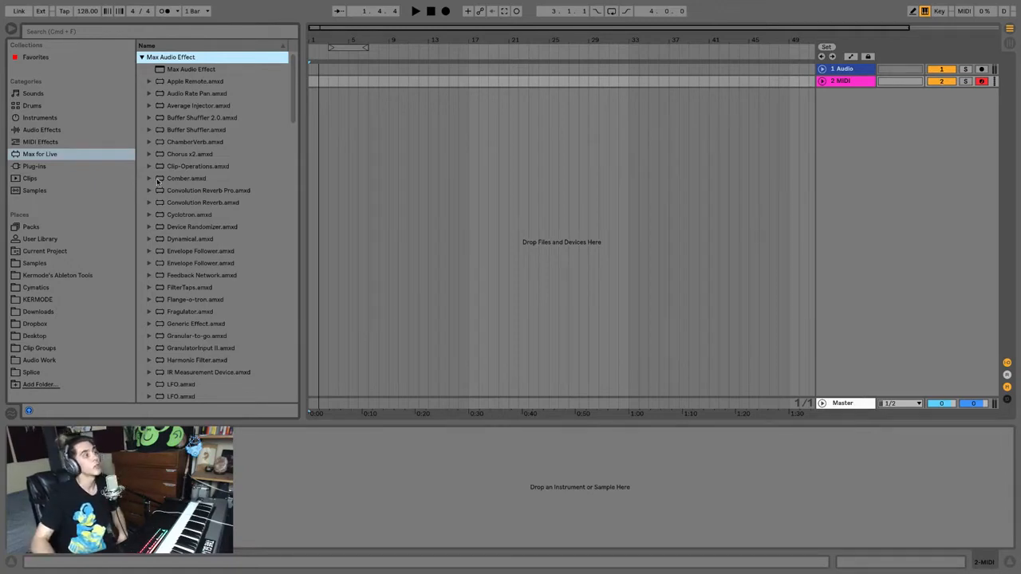
scroll(158, 179, down, 15)
scroll(163, 188, down, 15)
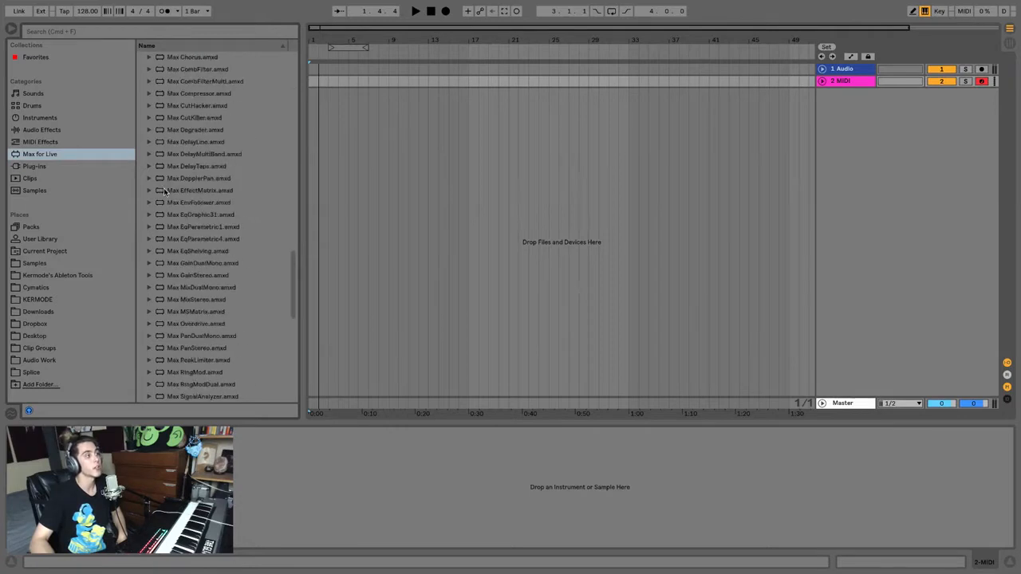
scroll(163, 193, up, 20)
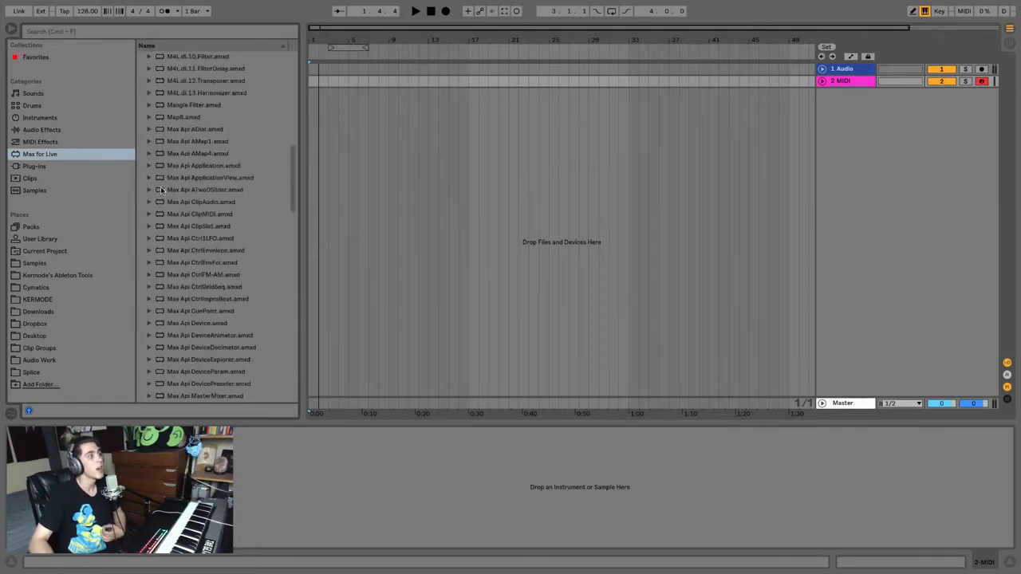
click(141, 57)
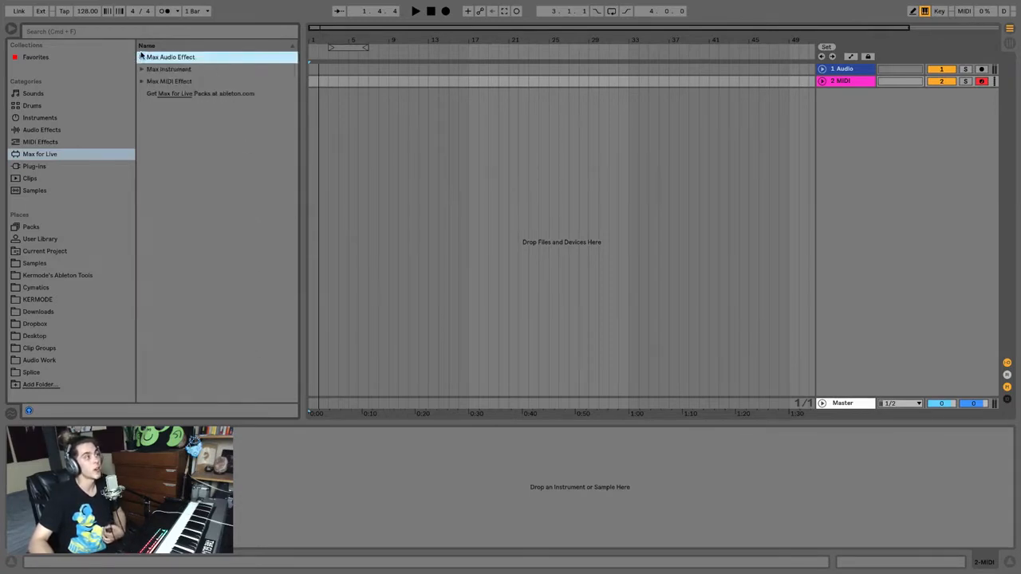
click(144, 70)
click(141, 70)
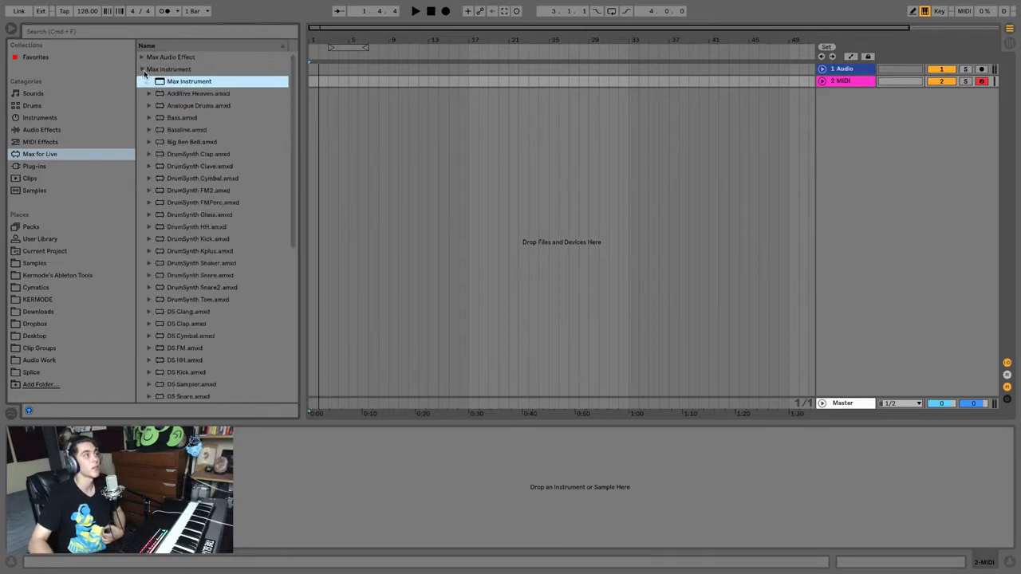
click(142, 69)
Step: Revisit the Instruments, Audio Effects, MIDI Effects and Max for Live categories, and show the Plug-ins category
click(40, 117)
click(44, 129)
click(46, 142)
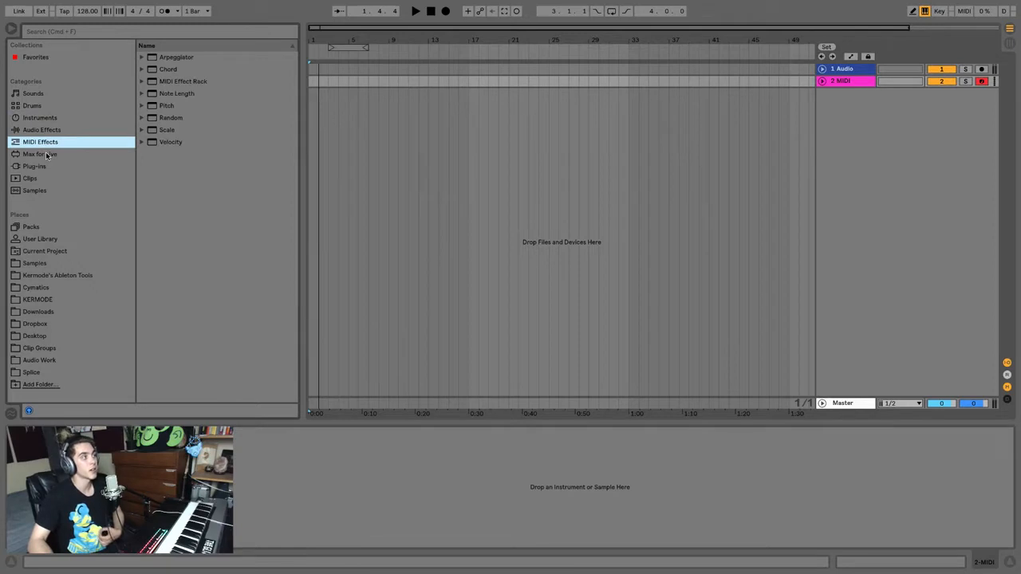
click(47, 155)
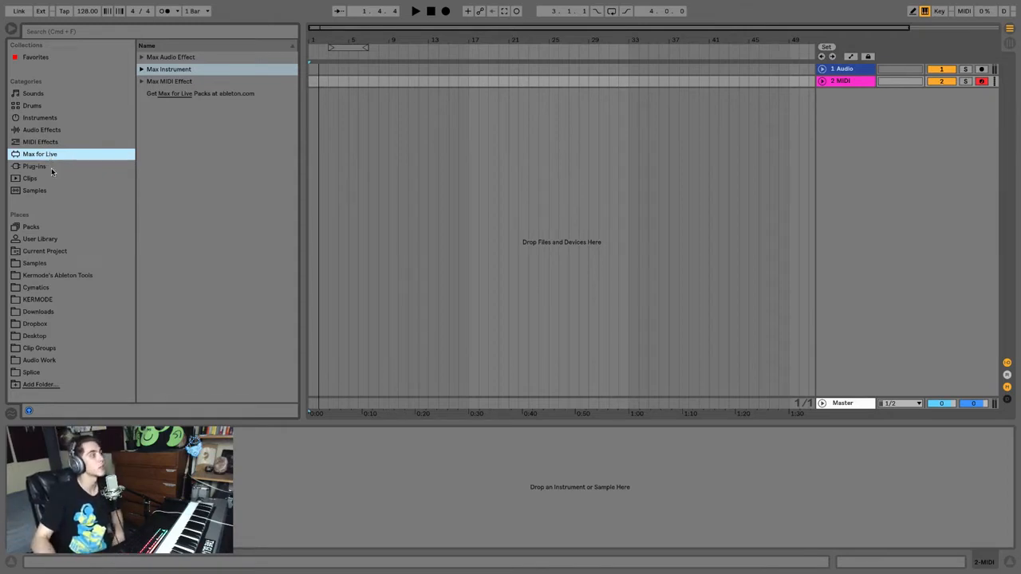
click(36, 167)
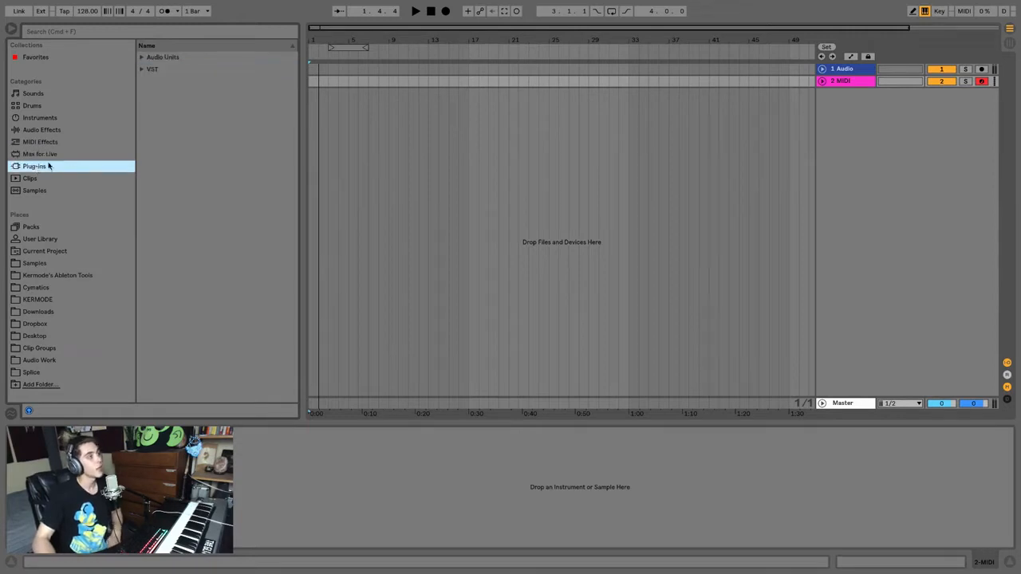
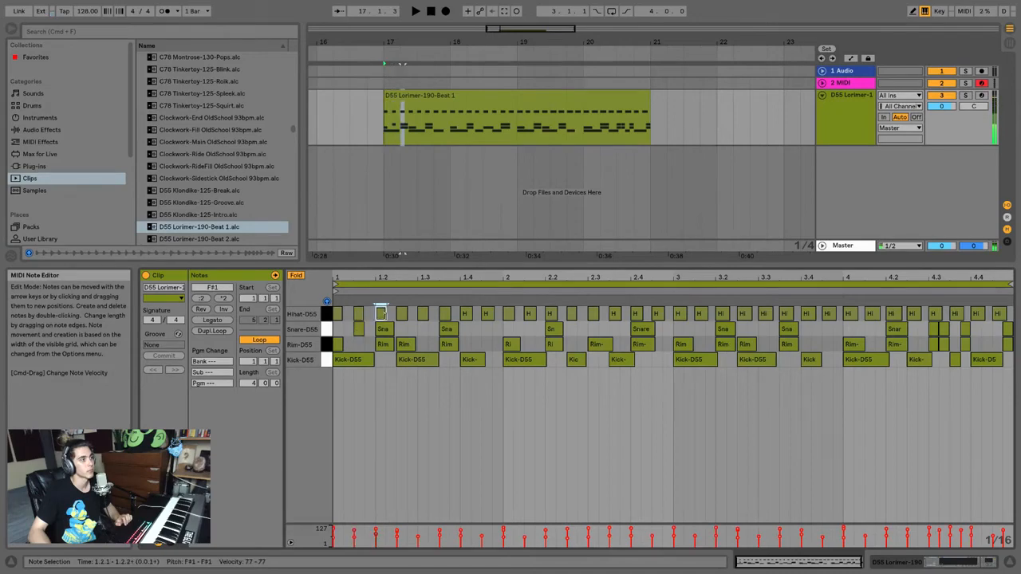
Step: Audition individual rim, snare, hi-hat and kick notes in the D55 Lorimer-190-Beat 1 clip
click(388, 343)
click(389, 332)
click(401, 314)
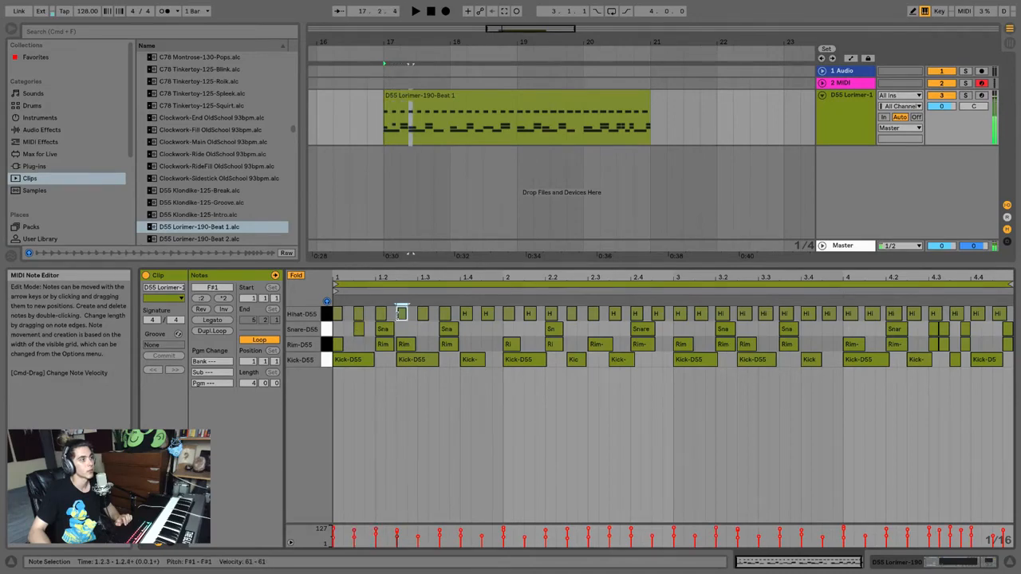
click(415, 360)
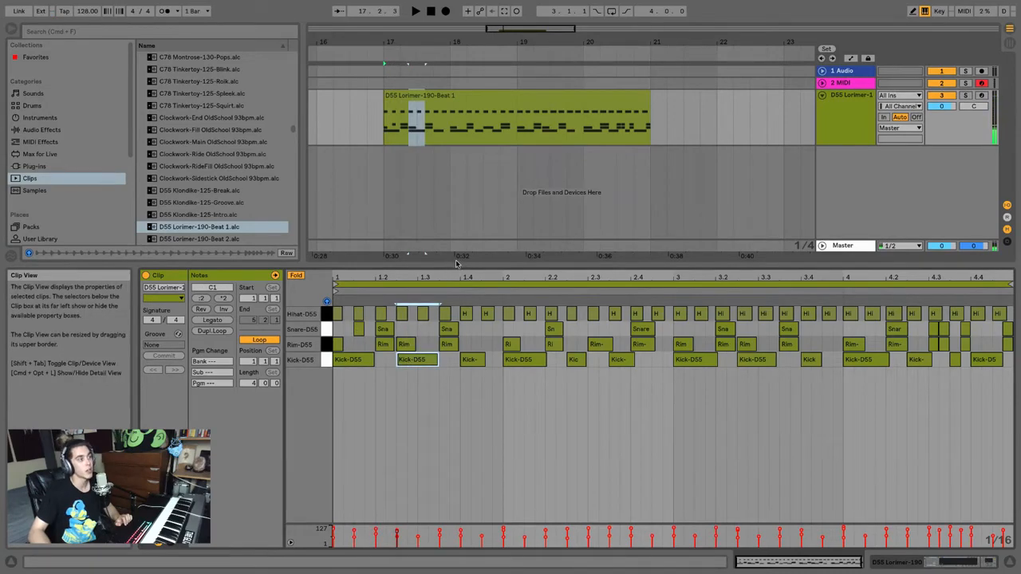
Step: Enlarge the arrangement area and add D55 Samurai-125-Beat 2 at 19.3.1 and the last Drop3Dubbed TomFill clip at 17.1.1, each on a new track
drag(456, 264, 447, 391)
drag(233, 322, 549, 239)
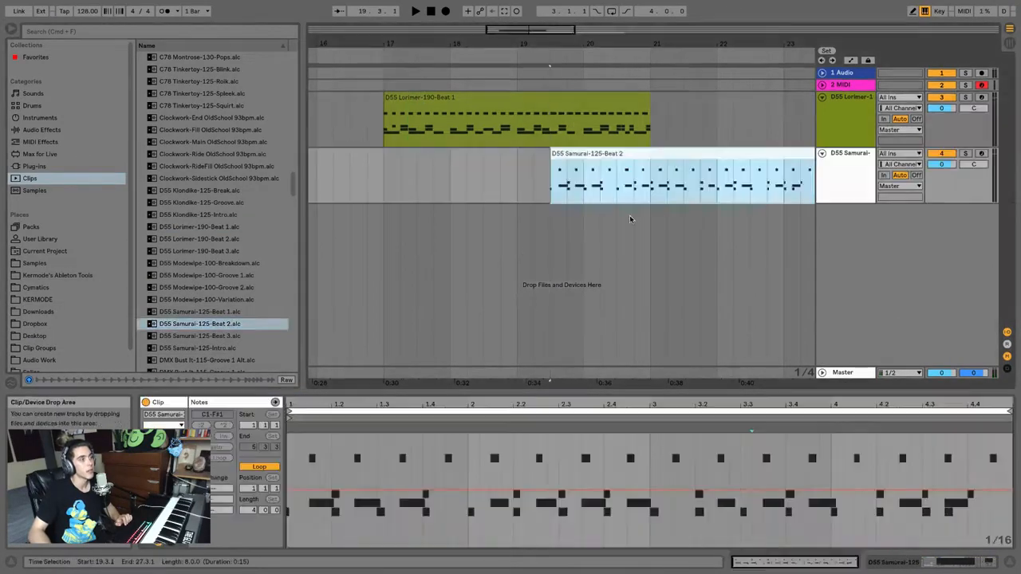
scroll(216, 239, down, 8)
click(221, 312)
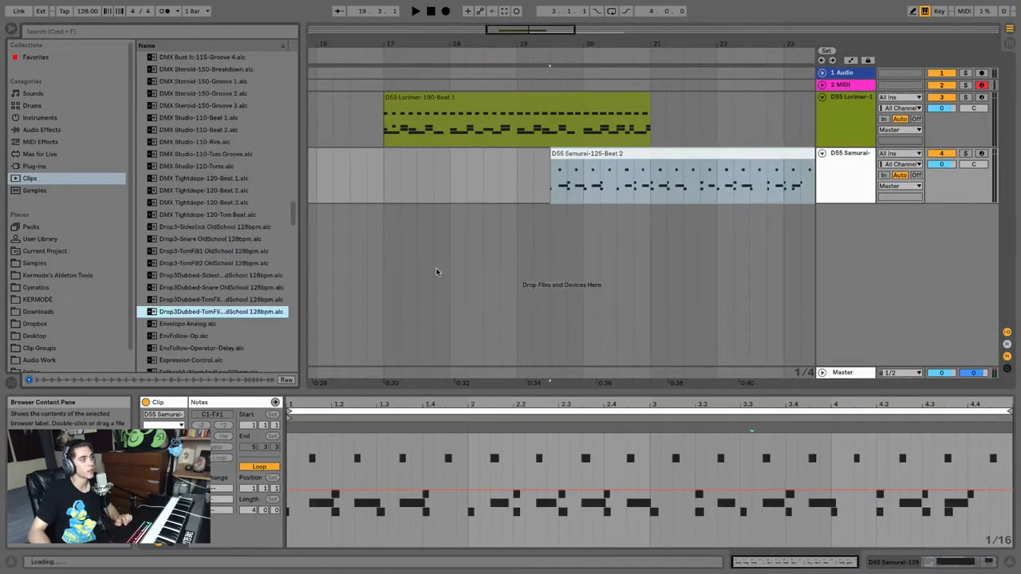
drag(387, 265, 405, 249)
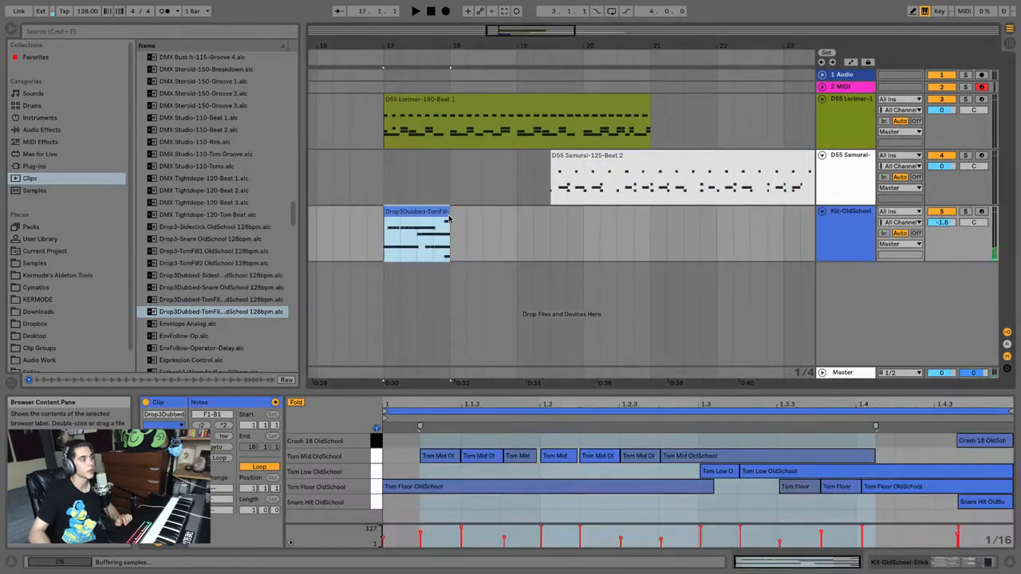
Step: Place the LD Compuspank-150-Beat 1 clip on a new track starting at 18.3.1
scroll(222, 239, down, 5)
scroll(204, 251, down, 10)
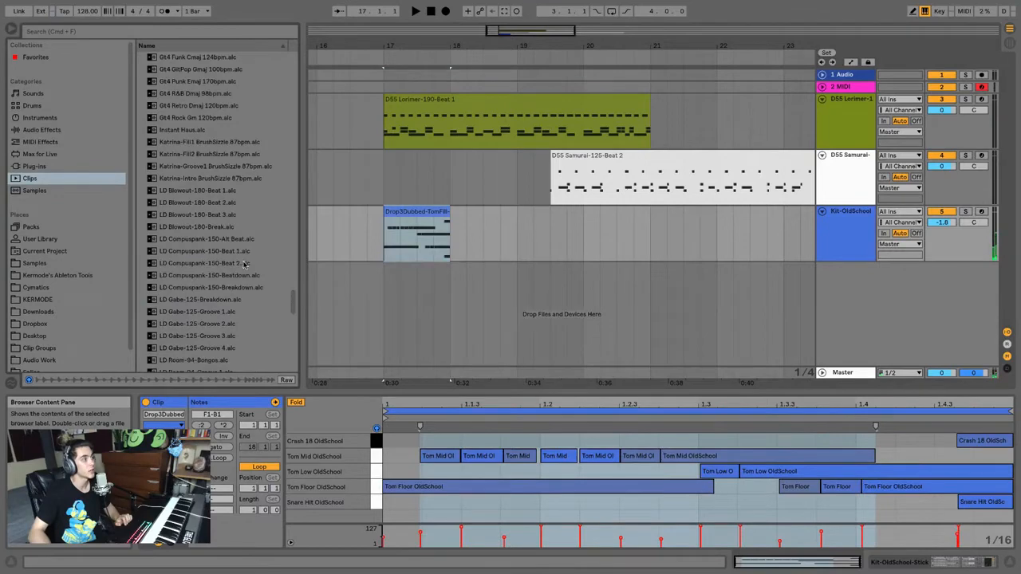
drag(243, 252, 482, 280)
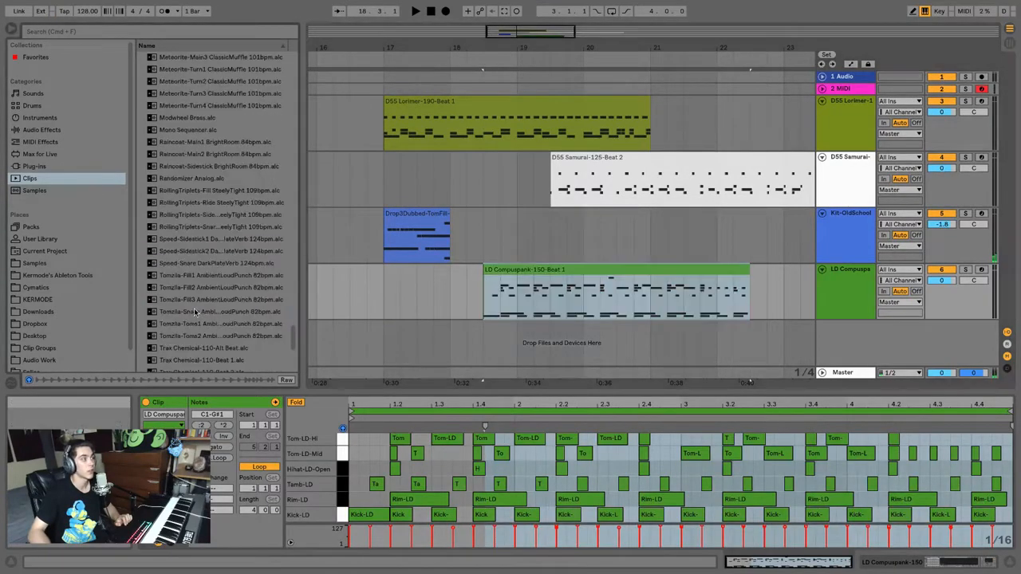
Step: Add the Trax Trouserpants-80-Beat 3 clip on another new track starting at 16.4.1
scroll(194, 307, down, 15)
click(178, 306)
drag(303, 323, 373, 336)
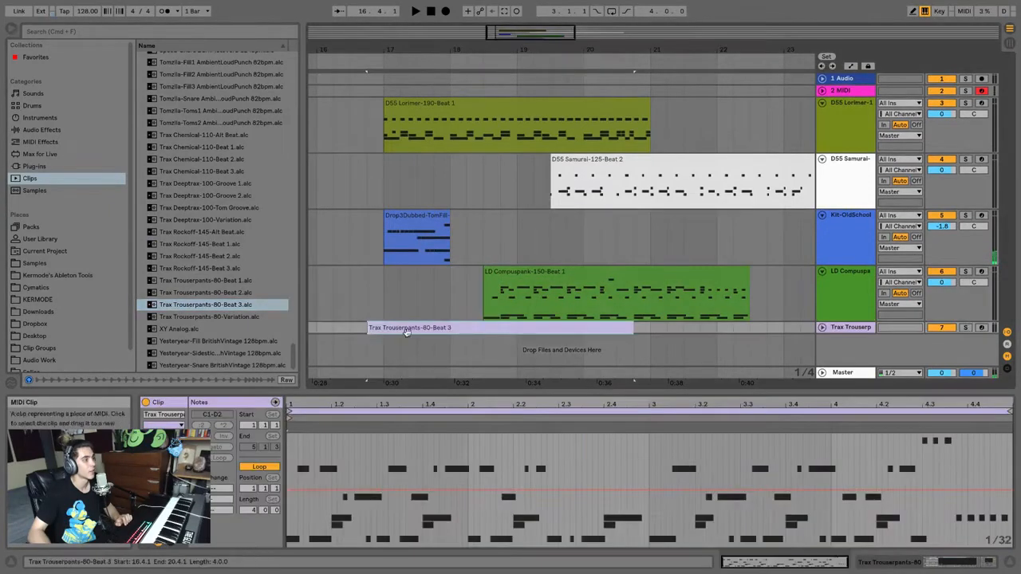
Step: Unfold the Trax Trouserpants track and view the notes of the D55 Lorimer-190-Beat 1 and Drop3Dubbed TomFill clips
click(822, 327)
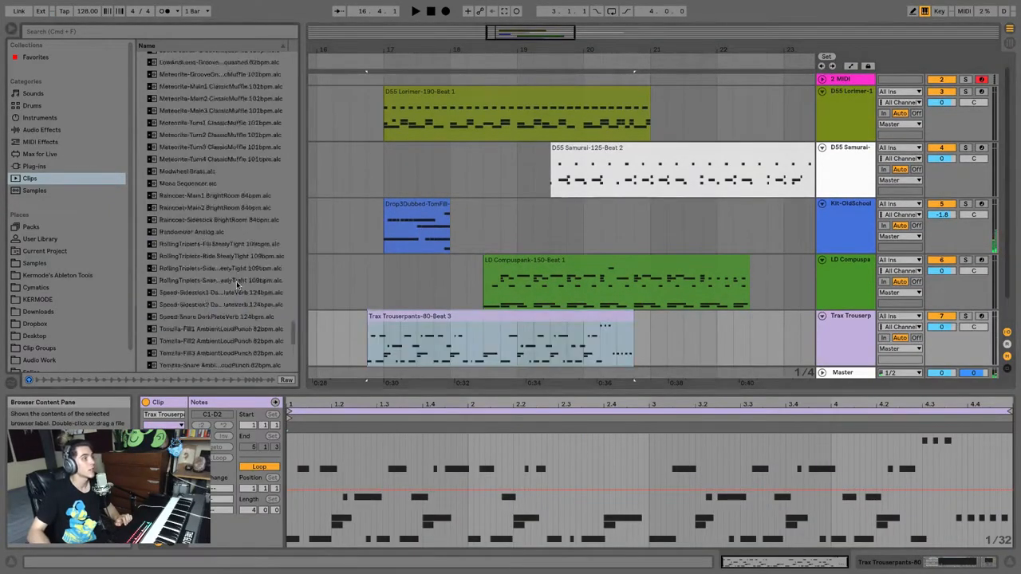
scroll(237, 281, up, 10)
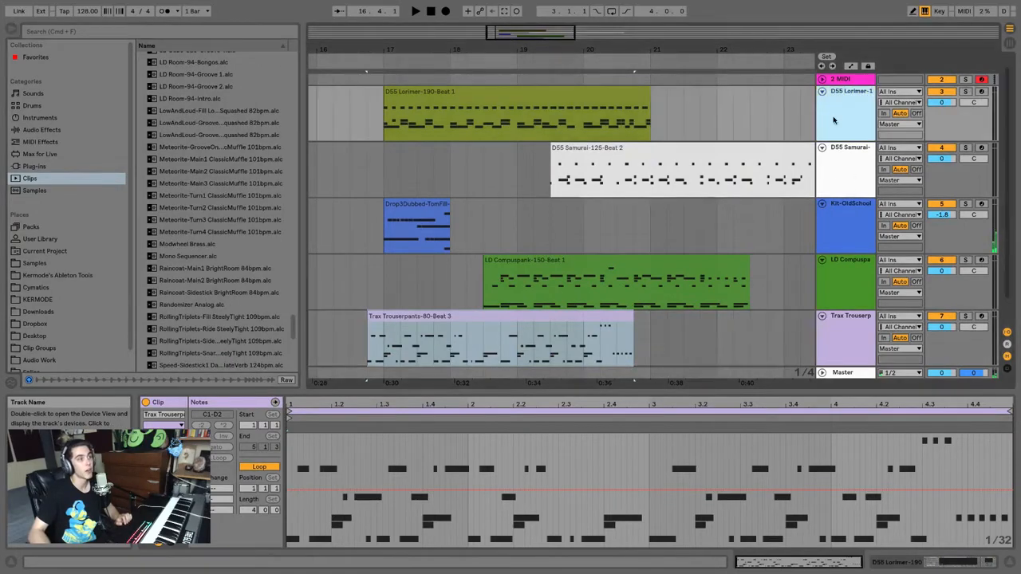
click(567, 119)
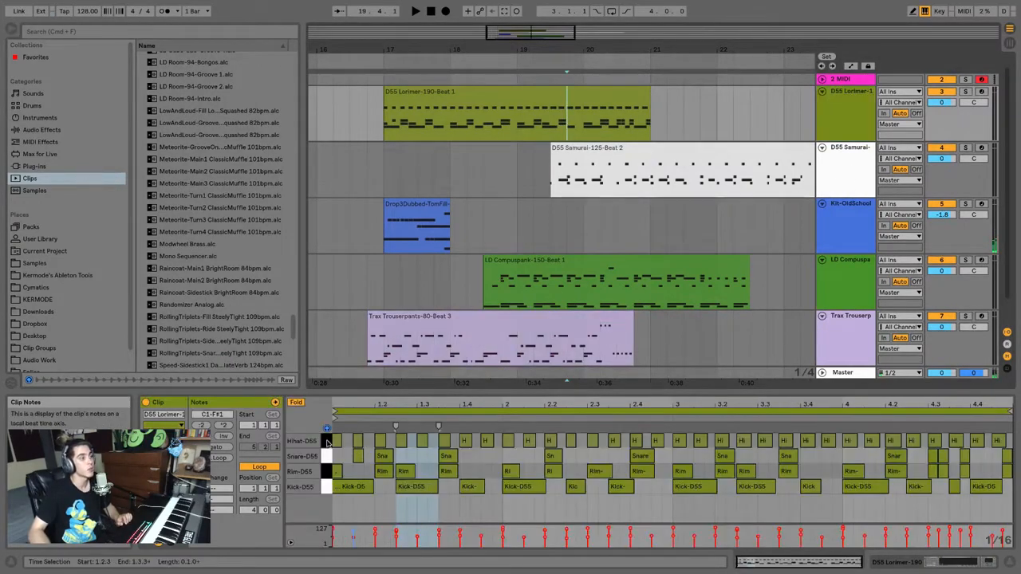
click(416, 204)
Step: Delete the five clip tracks from D55 Lorimer through Trax Trouserpants
click(846, 116)
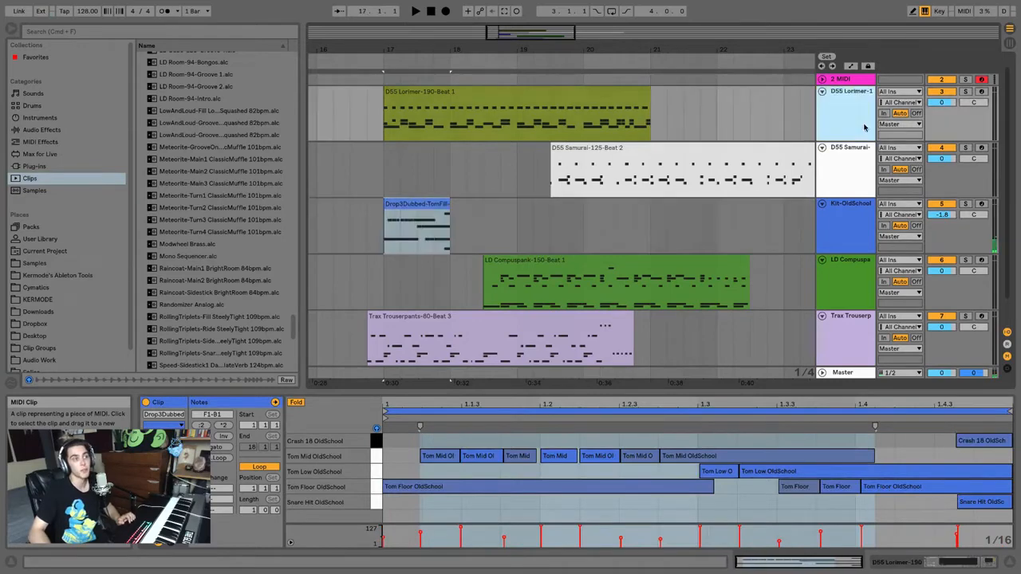
shift+click(830, 333)
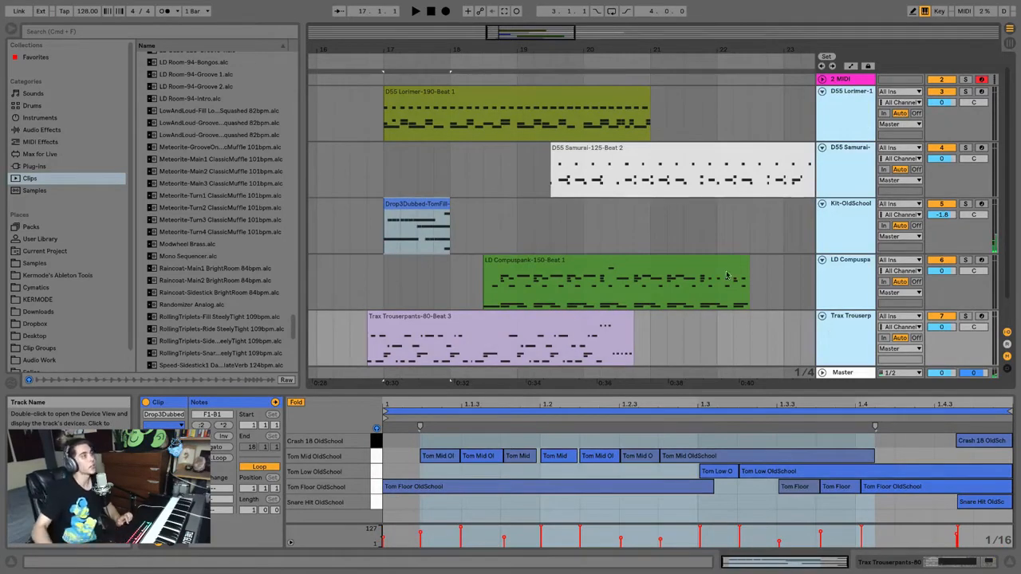
key(Delete)
Step: Go back to the start of the clip list and show the Samples category in the browser
scroll(235, 146, up, 5)
scroll(236, 146, up, 10)
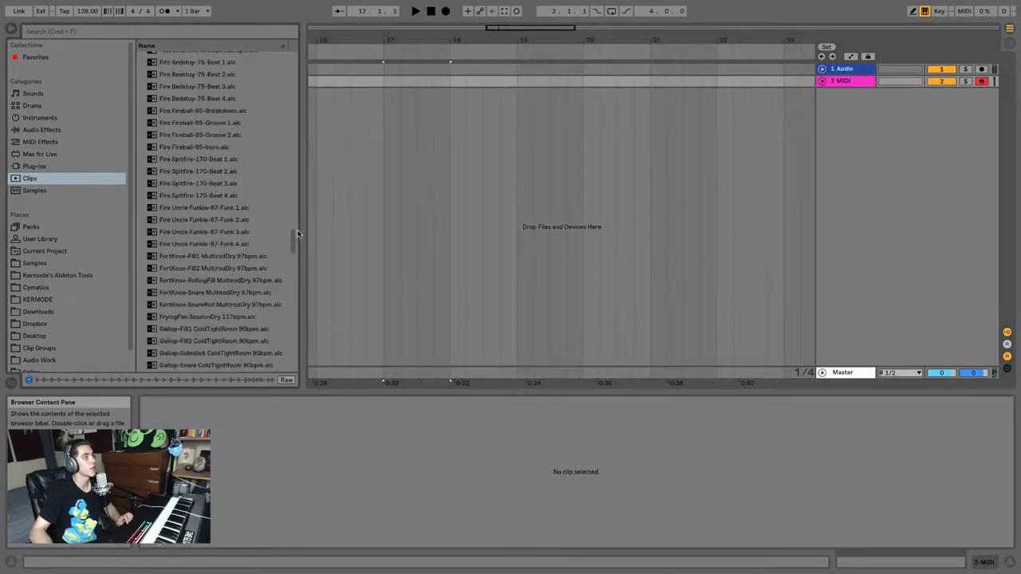
drag(293, 236, 308, 60)
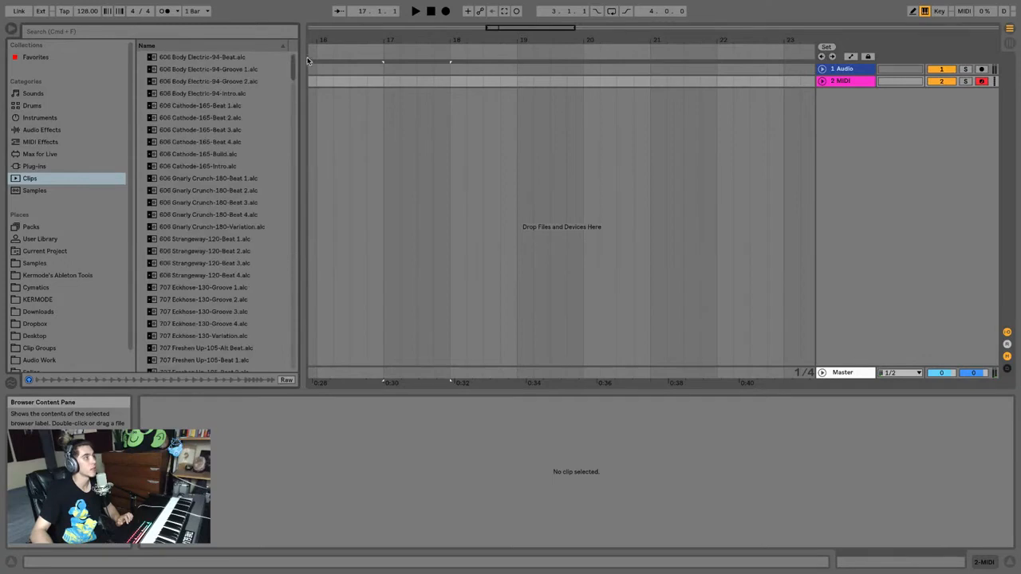
click(35, 190)
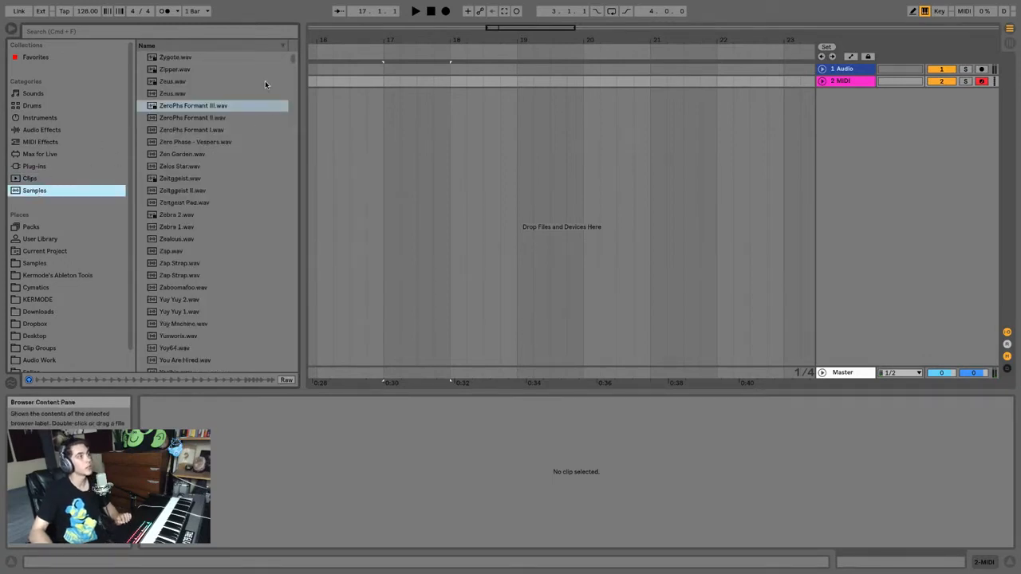
drag(289, 62, 292, 33)
Step: Check the optional browser columns such as Date Modified and Size, and sort the samples by name in ascending order
right_click(242, 48)
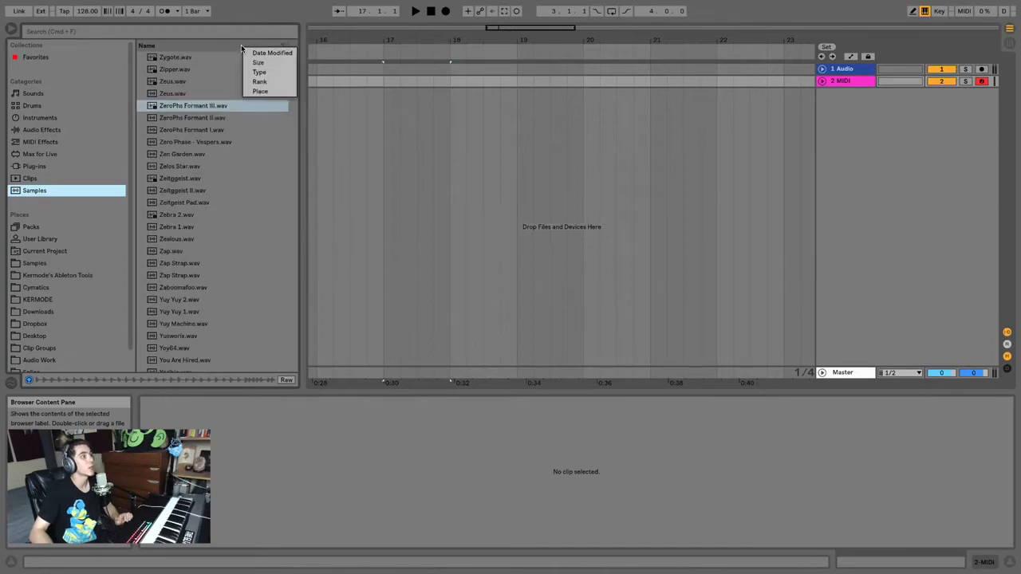
click(221, 45)
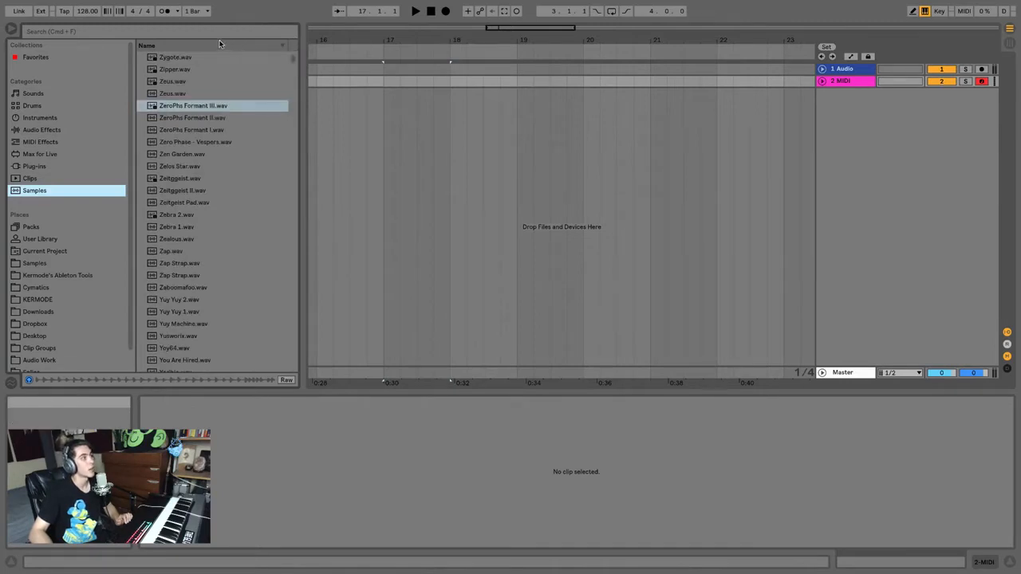
click(219, 47)
right_click(238, 47)
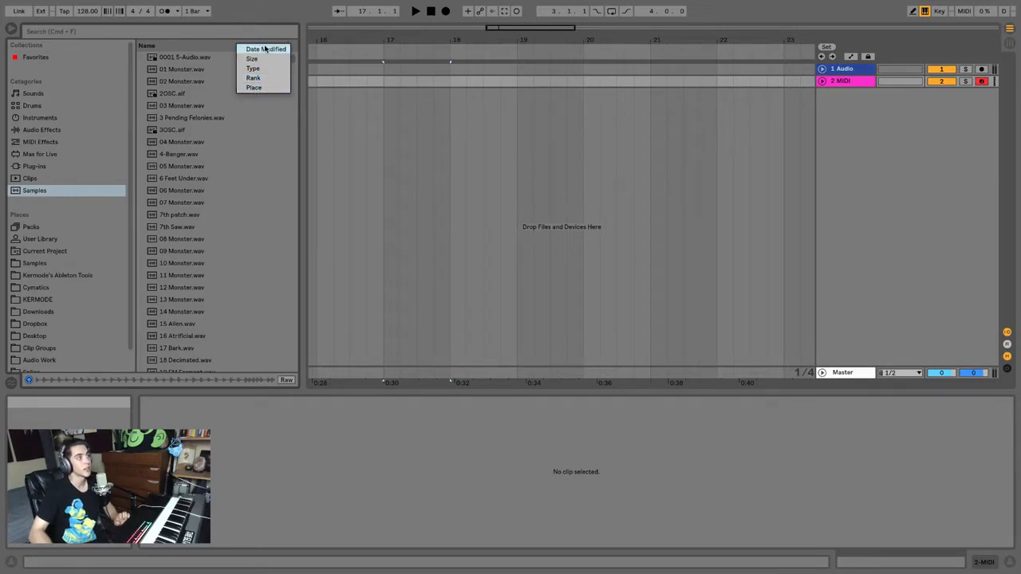
click(212, 47)
Step: Skim the sample list and search it for "vocal"
scroll(182, 168, down, 20)
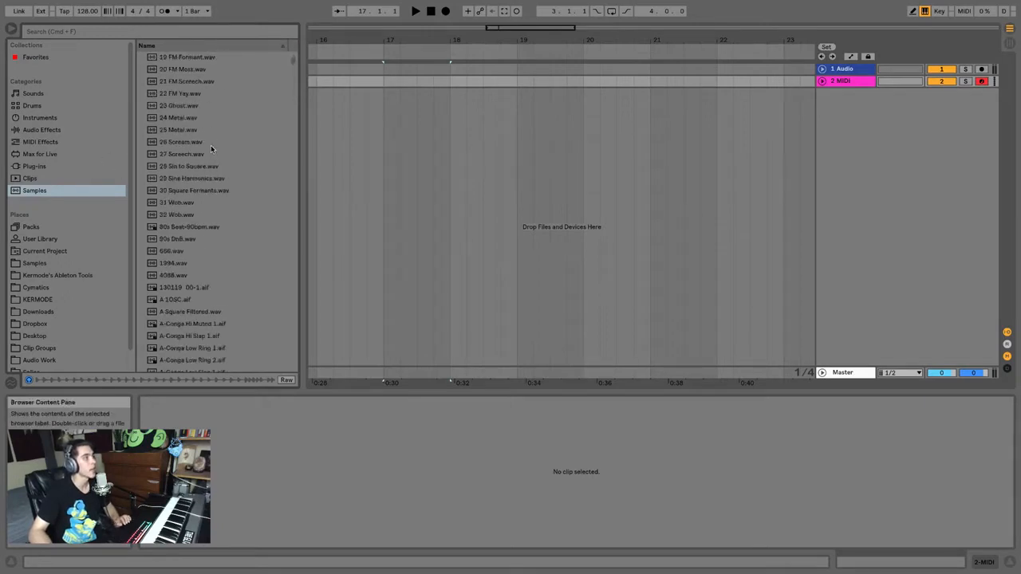
drag(292, 67, 295, 141)
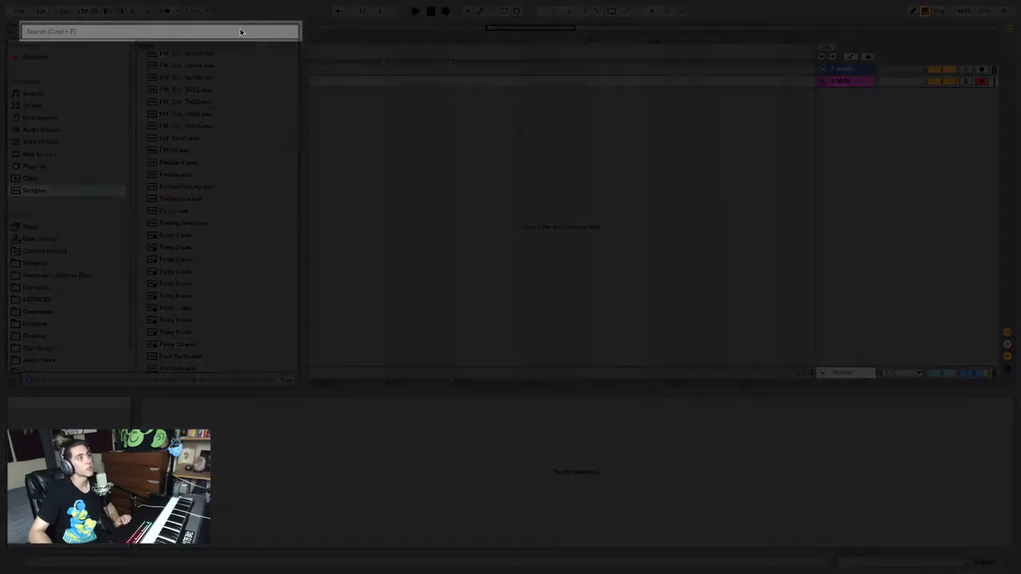
click(230, 32)
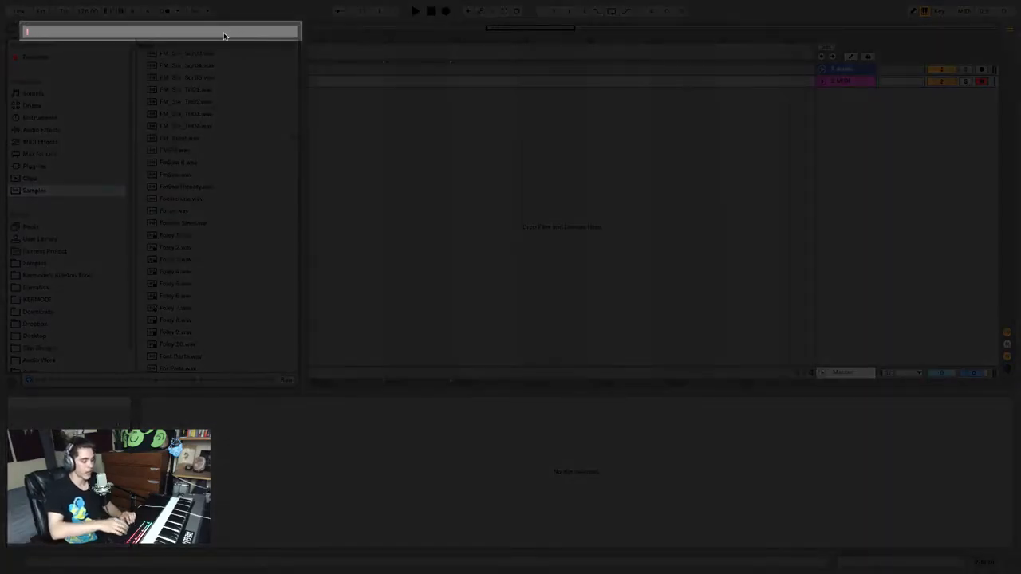
text(vocal)
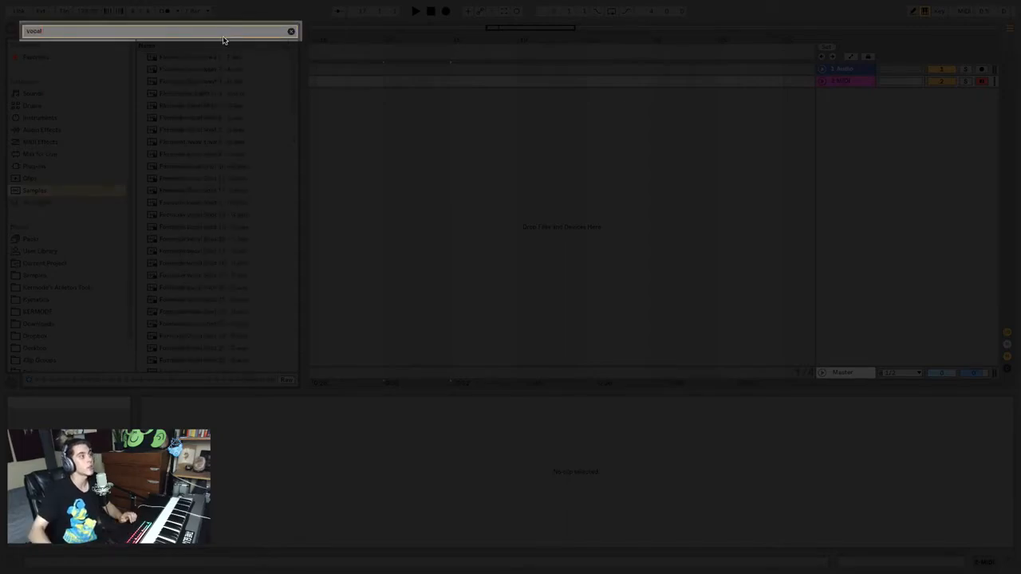
Step: Audition several Kermode Vocal Shot samples, Major Octave Vocal Tone.wav and Vocal Pad.wav, and clear the search
scroll(205, 170, down, 10)
click(205, 169)
scroll(207, 170, down, 14)
click(219, 179)
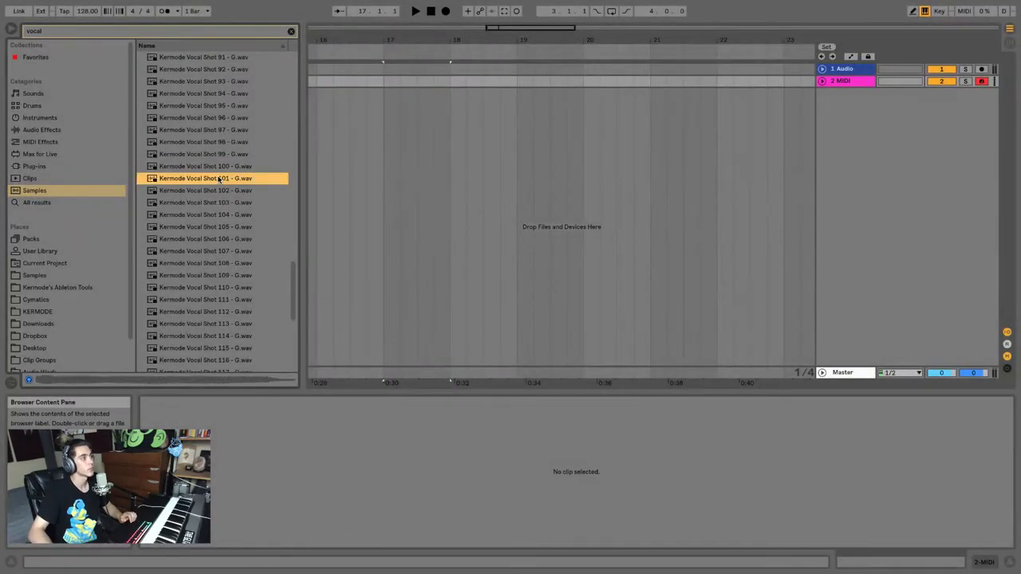
scroll(218, 176, down, 7)
click(217, 179)
click(198, 280)
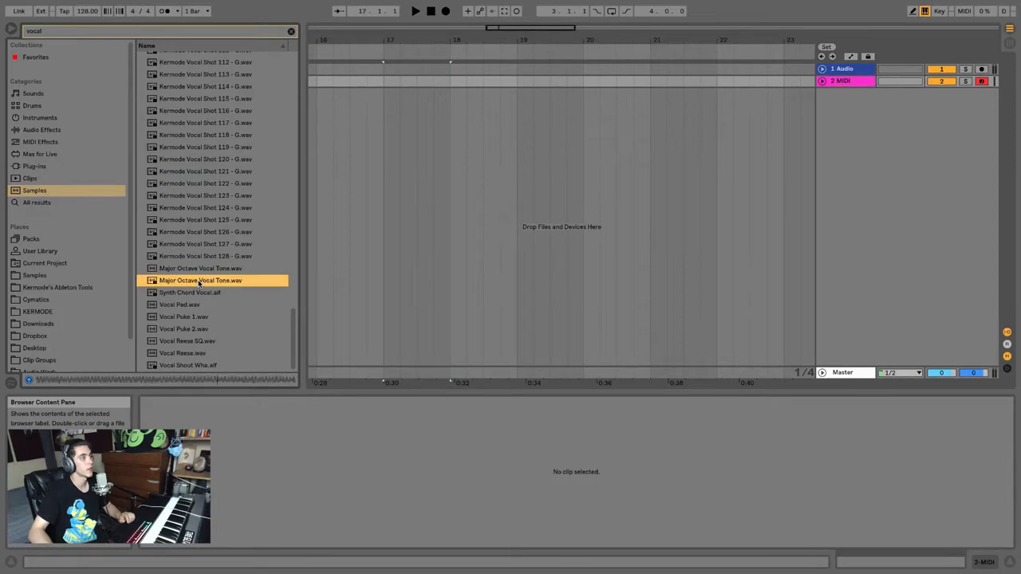
click(199, 305)
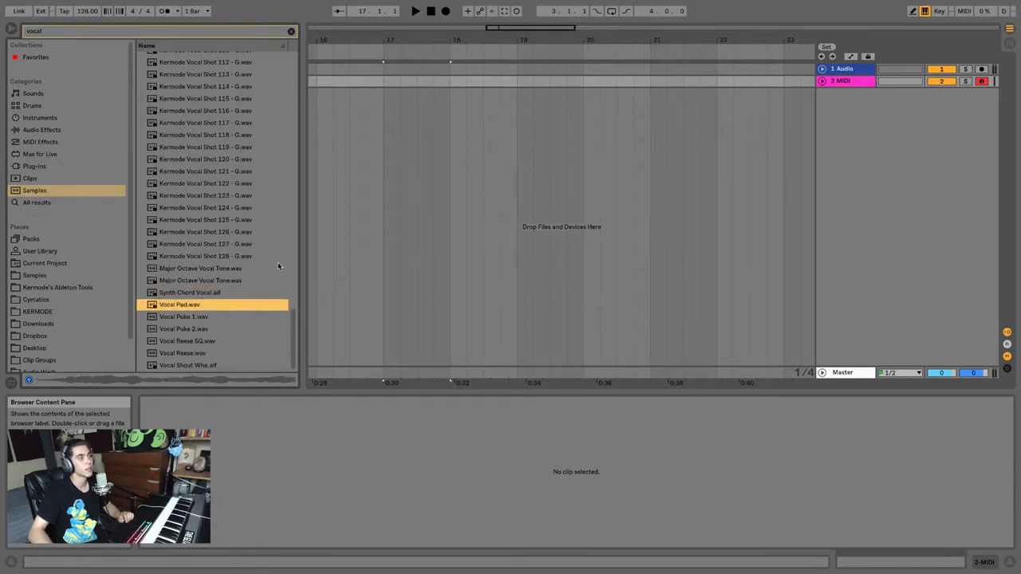
drag(291, 261, 291, 34)
click(291, 33)
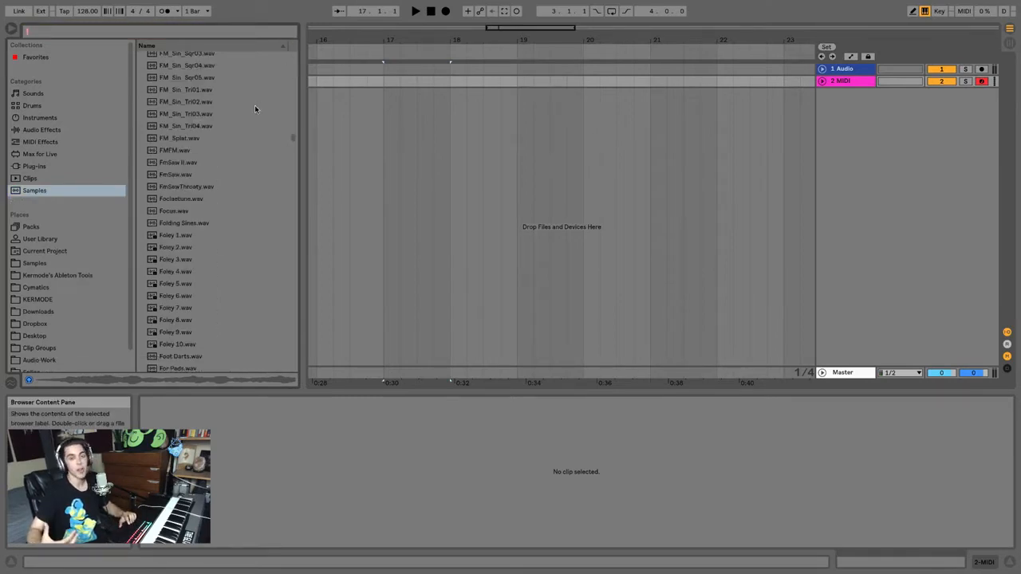
Step: View the user folders Samples and Cymatics under Places, expanding Cymatics Samples to look through its packs and collapsing it again
scroll(72, 279, down, 1)
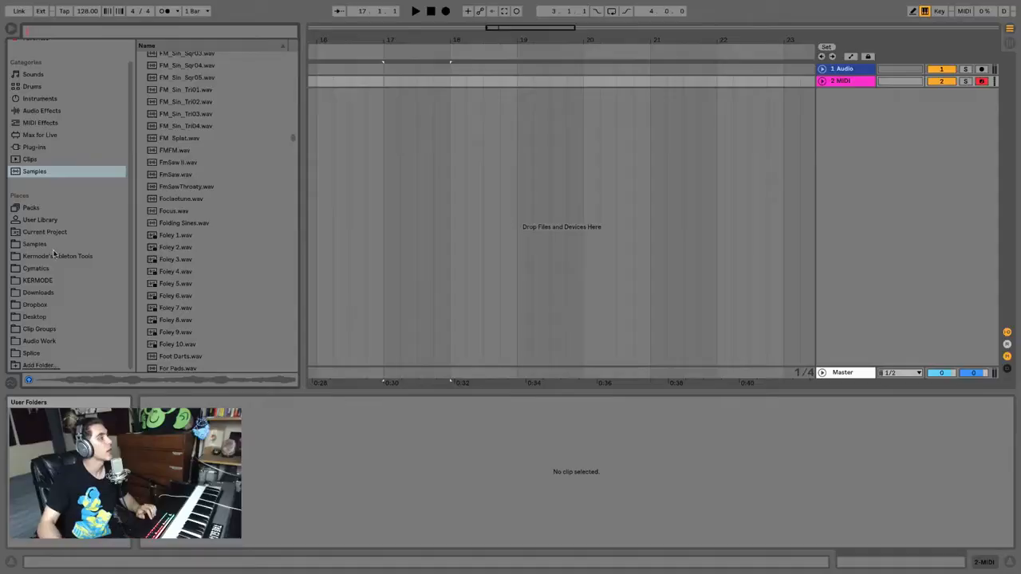
click(36, 246)
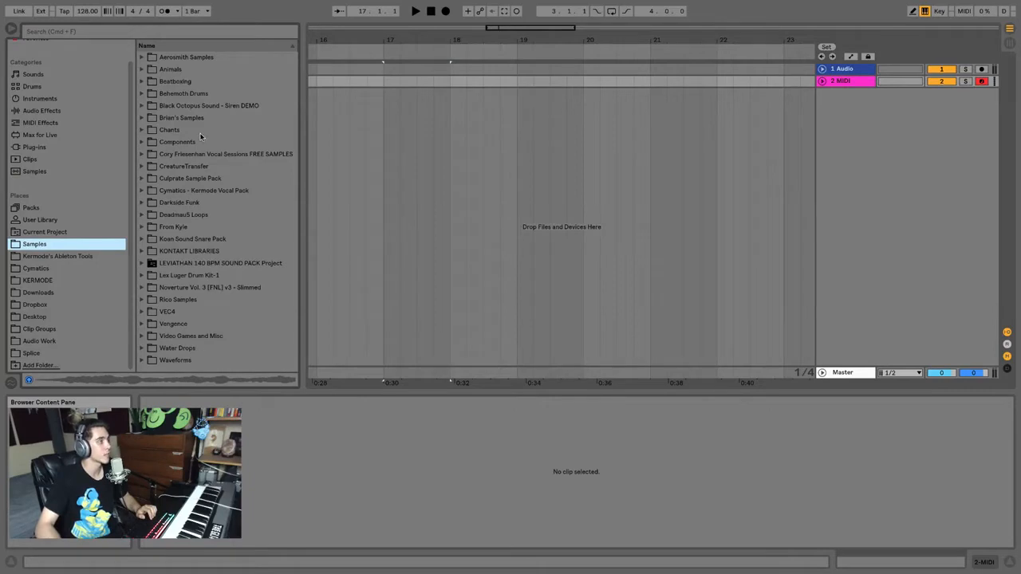
click(46, 269)
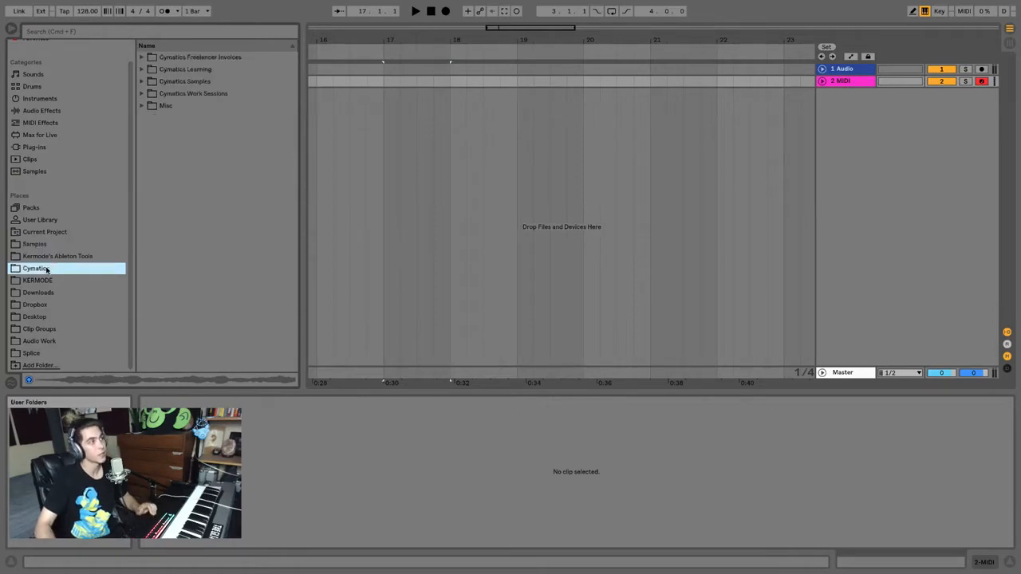
click(141, 81)
scroll(213, 255, down, 3)
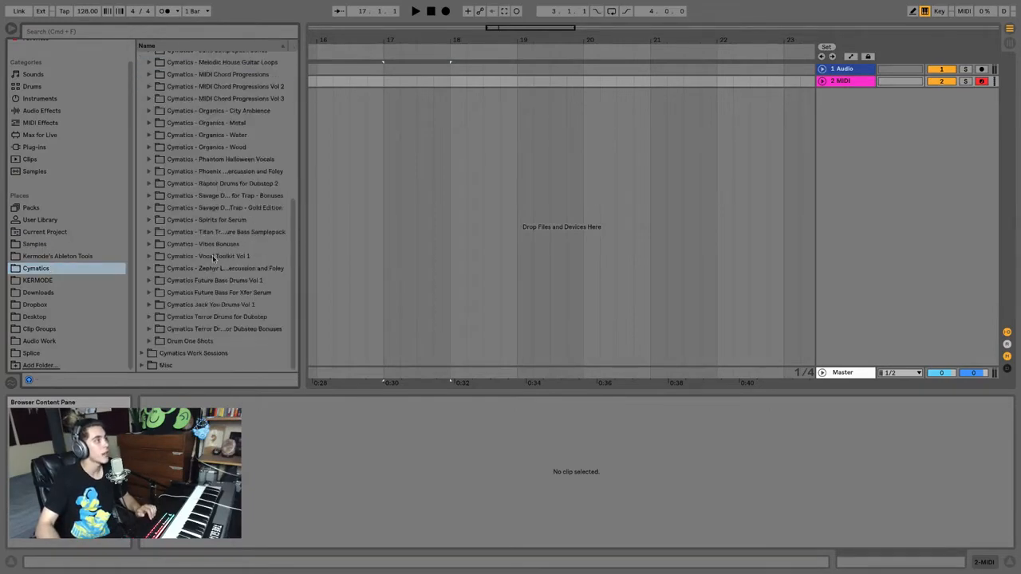
scroll(215, 303, up, 3)
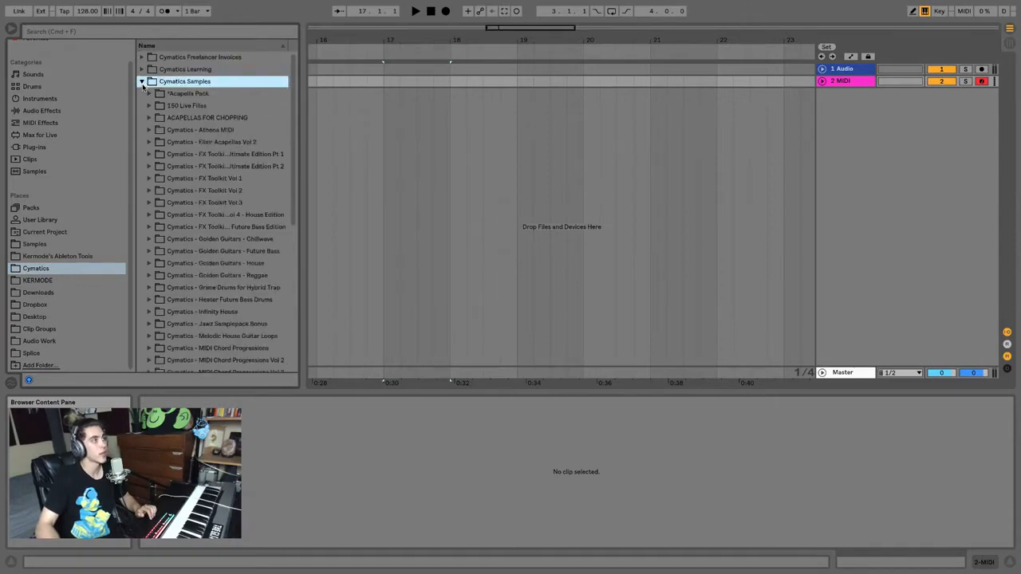
click(141, 82)
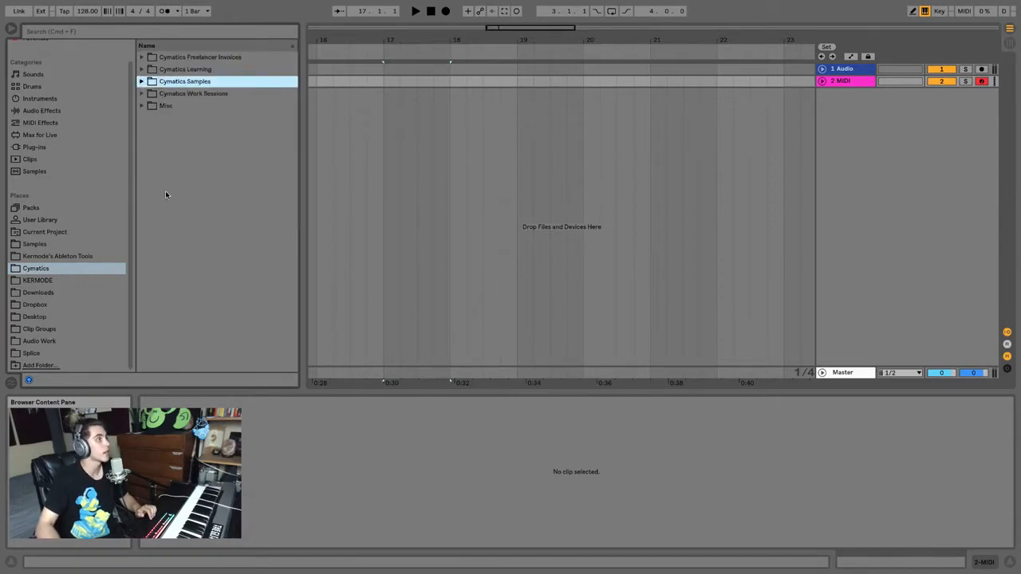
Step: View the contents of the Kermode's Ableton Tools, Downloads, Dropbox, Desktop, Clip Groups, Audio Work and Splice folders
click(38, 257)
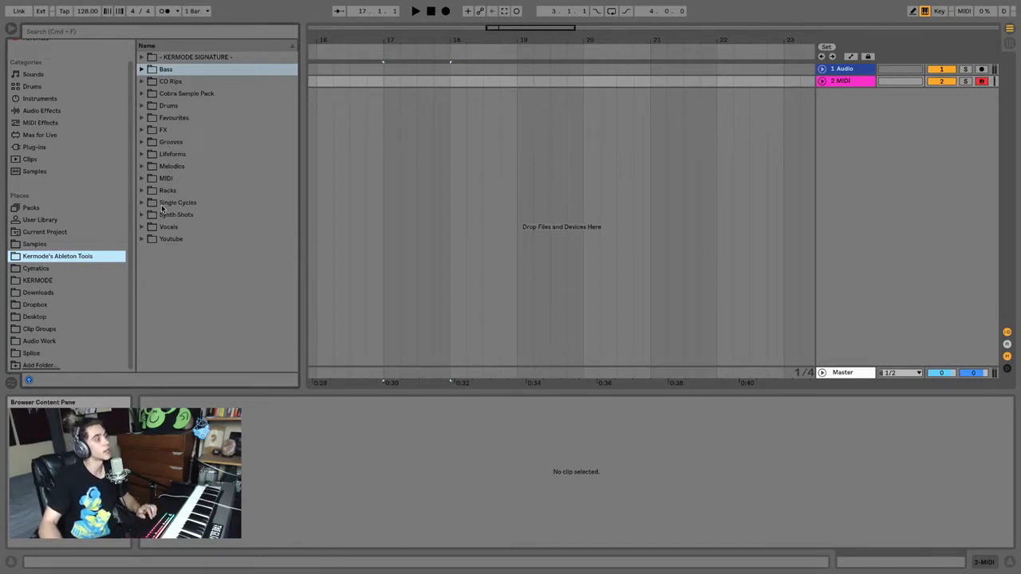
click(38, 293)
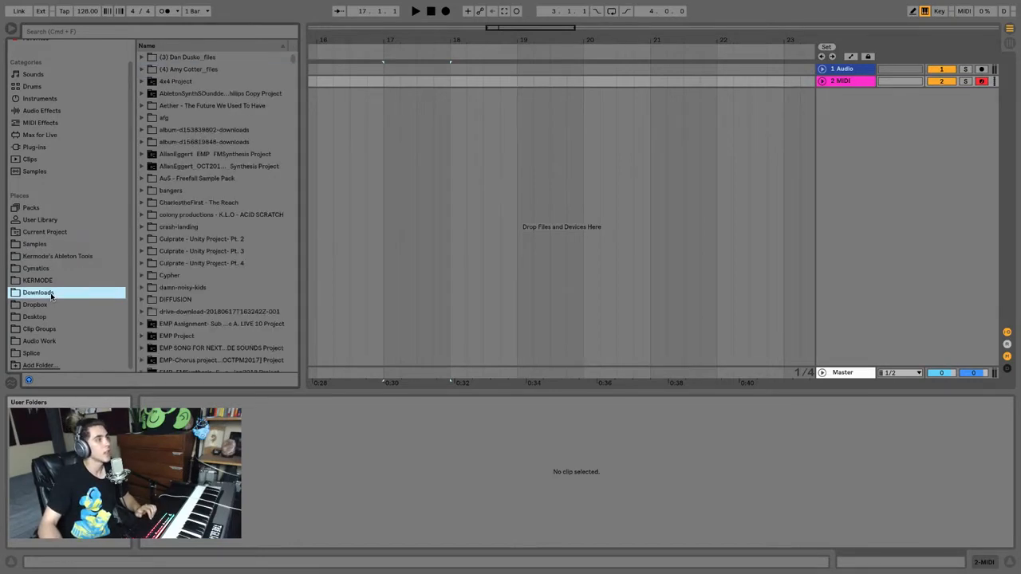
scroll(197, 321, down, 5)
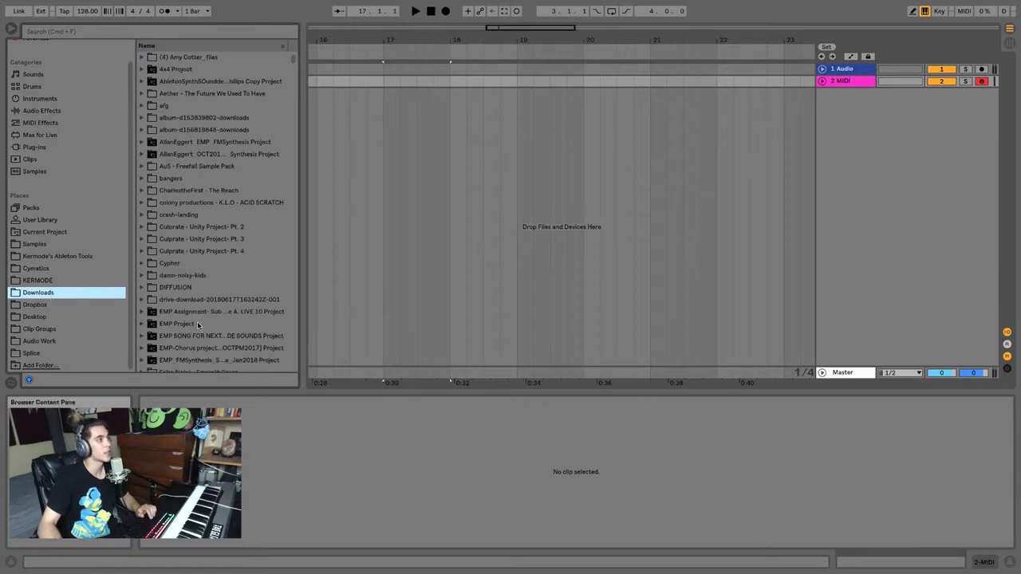
click(35, 304)
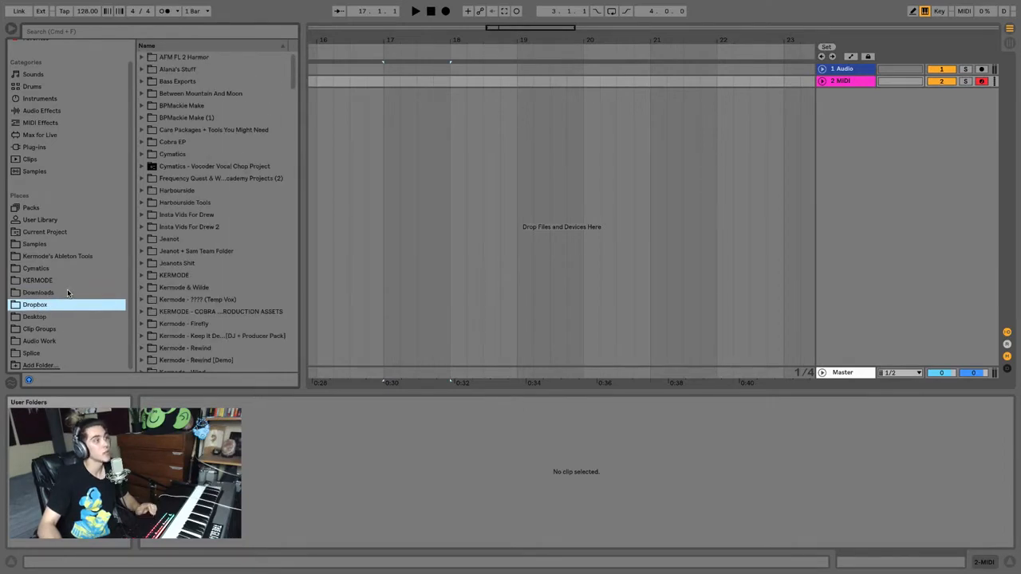
click(35, 317)
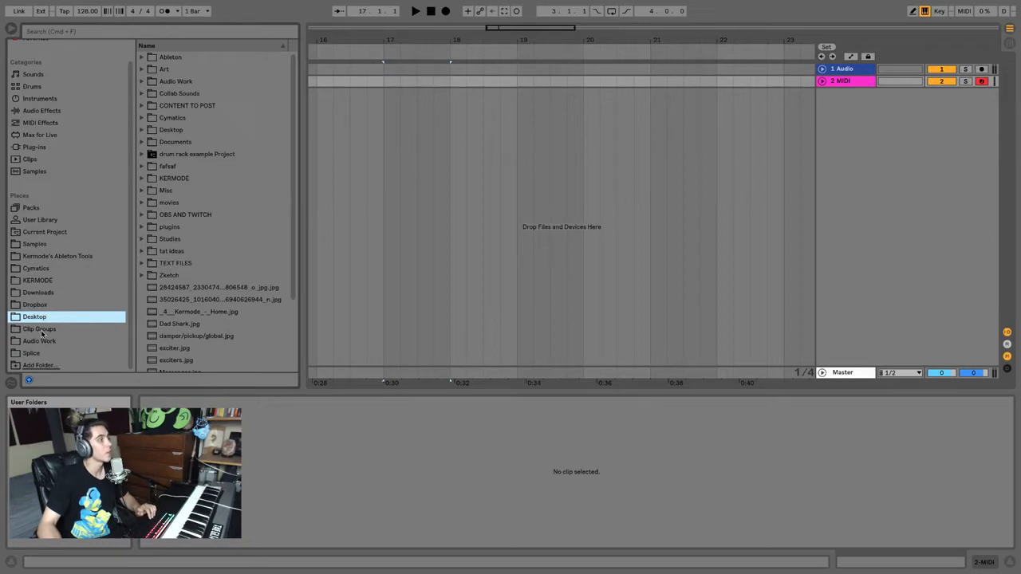
click(48, 329)
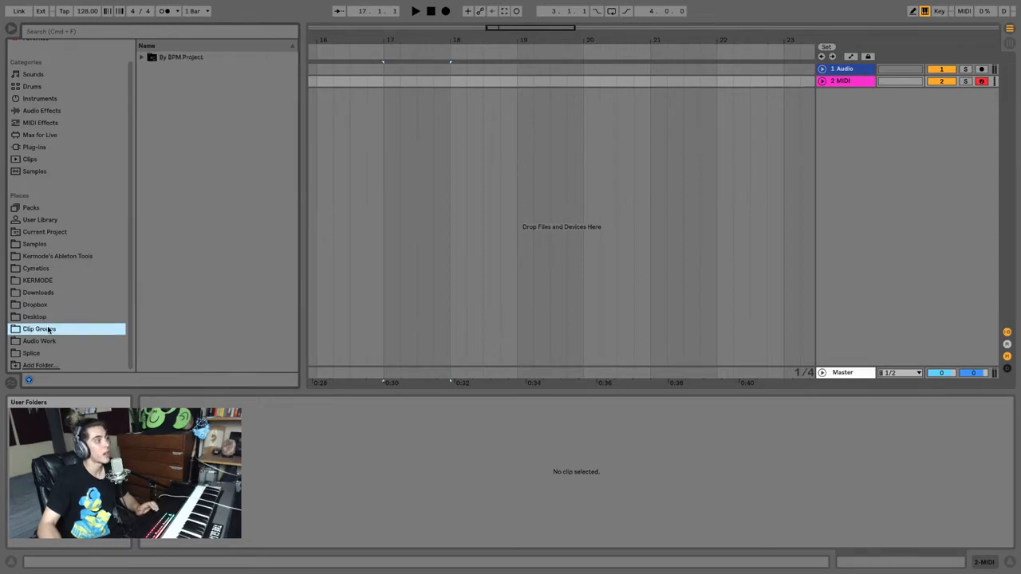
click(42, 342)
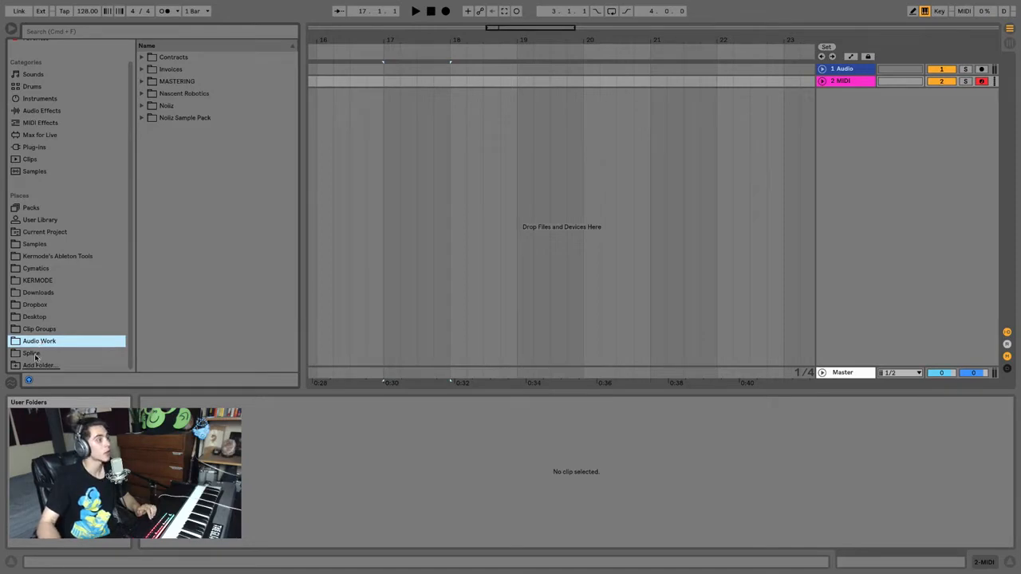
click(35, 354)
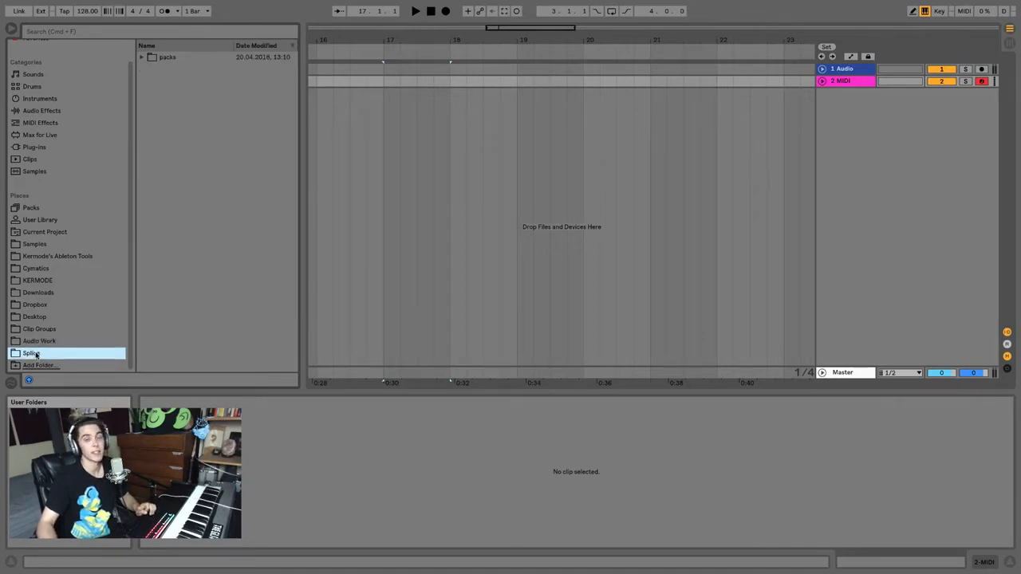
Step: Show the User Library and briefly expand and collapse its Samples and Presets folders
click(44, 221)
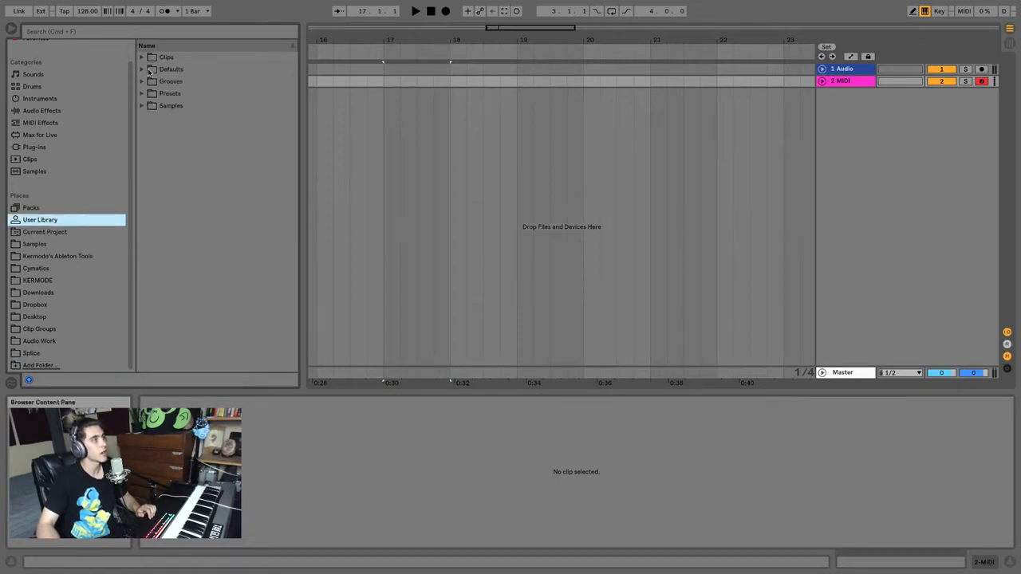
click(142, 105)
click(142, 106)
click(141, 93)
click(142, 93)
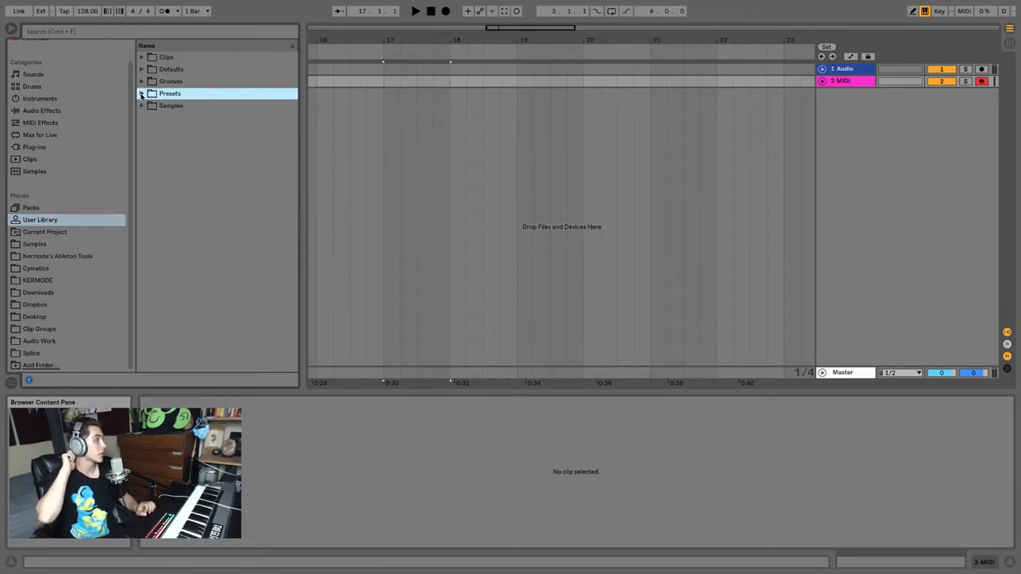
Step: View the contents of the Current Project folder under Places
click(57, 230)
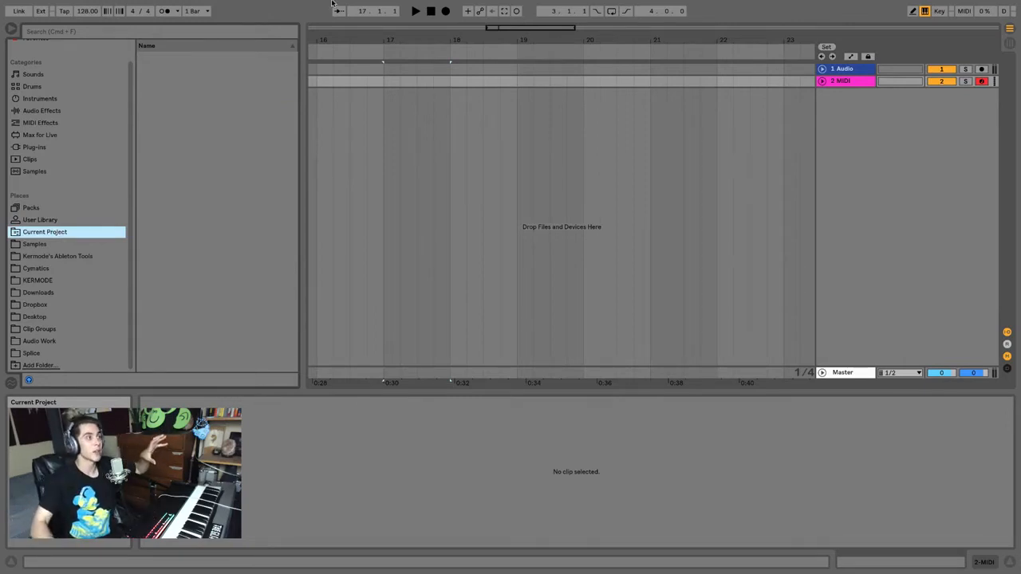
mouse_move(333, 3)
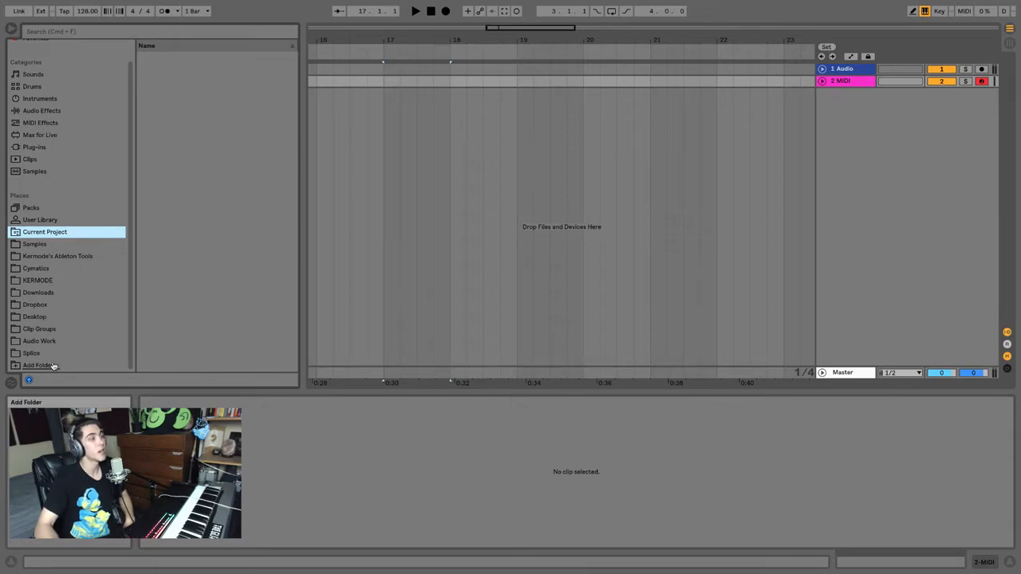
scroll(53, 359, up, 1)
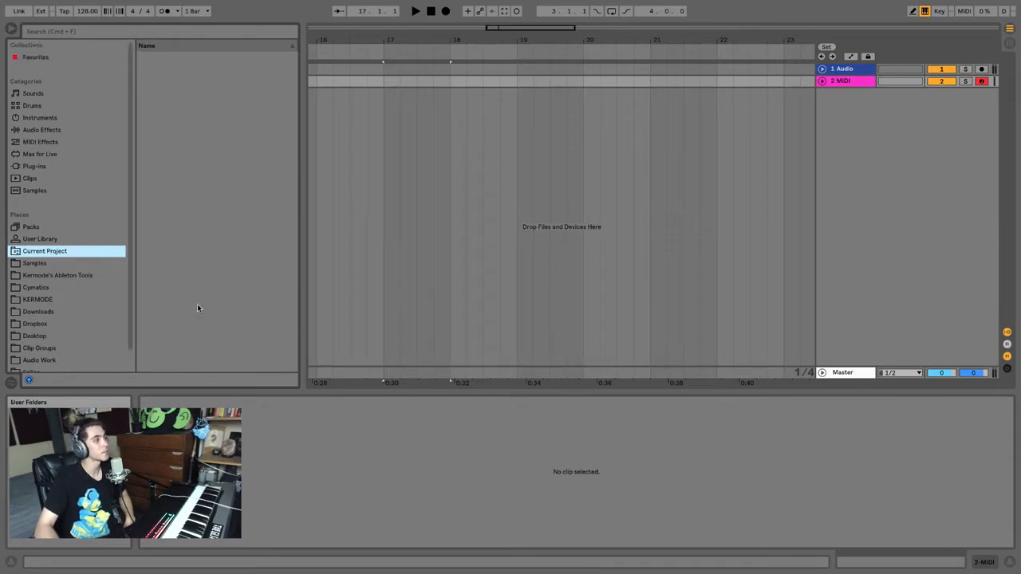
Step: Assign Bass 2 (E).wav from the Bass folder of Kermode's Ableton Tools to the Favorites collection and show that collection
click(31, 277)
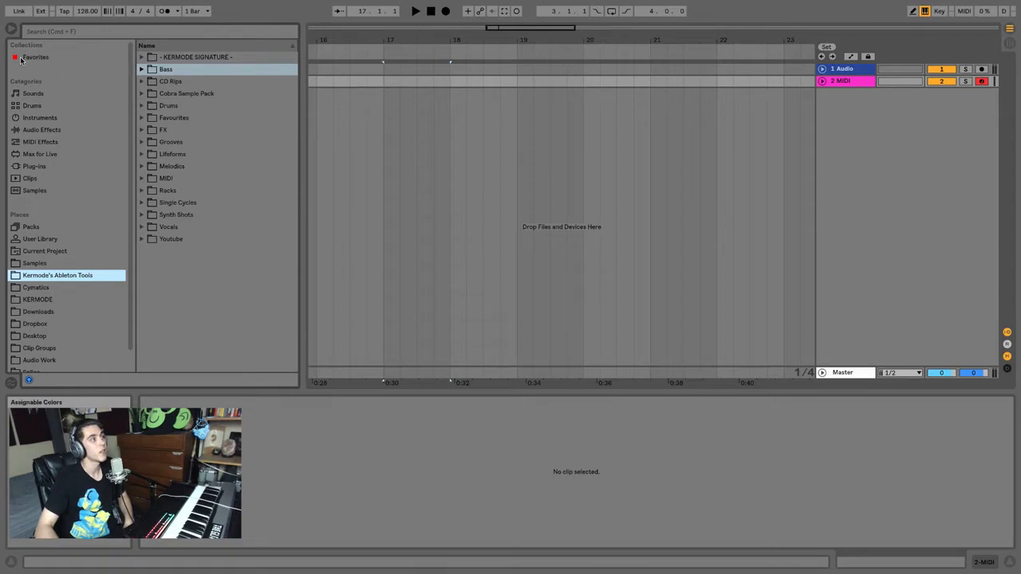
click(142, 70)
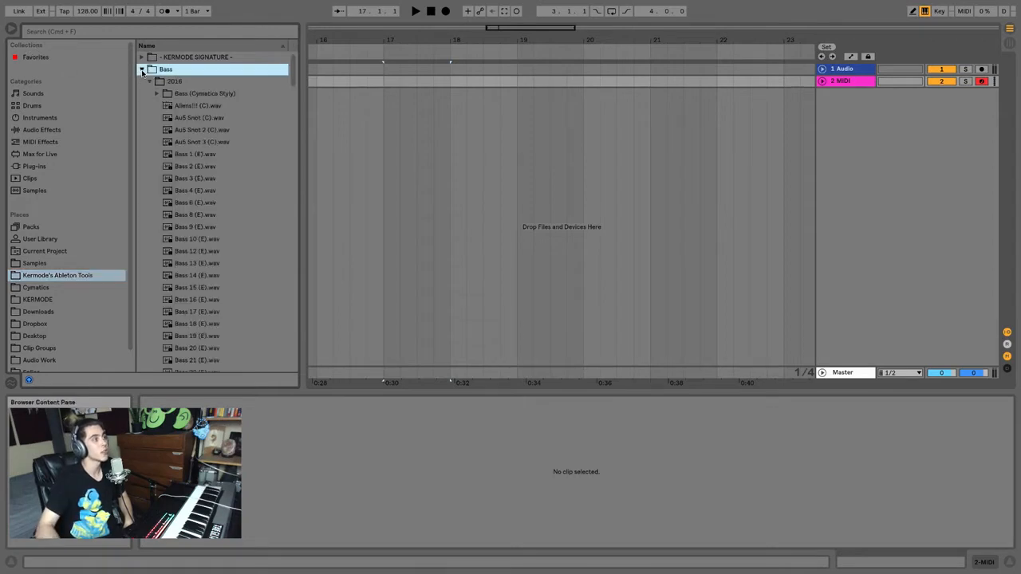
right_click(179, 166)
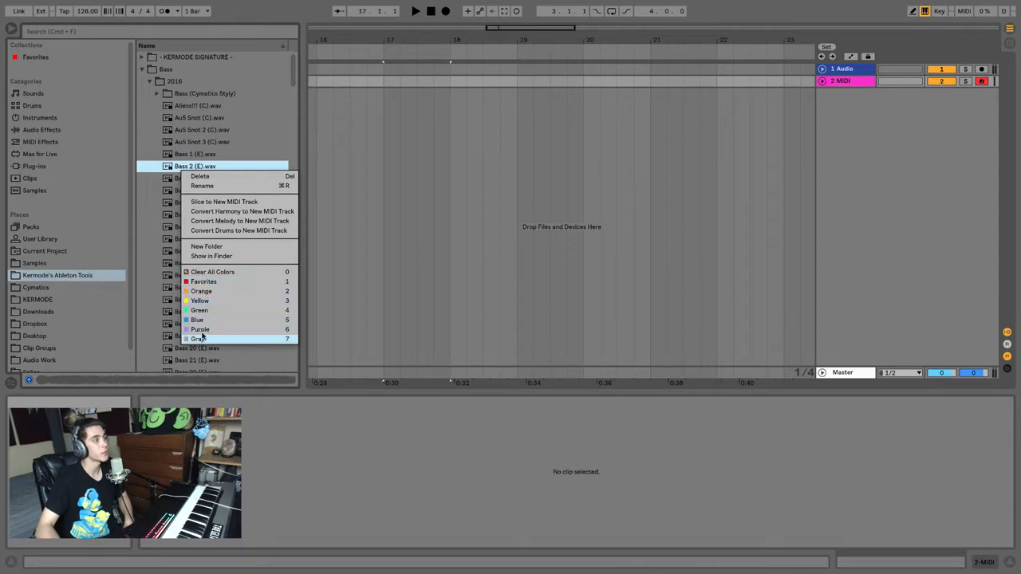
click(206, 282)
click(47, 61)
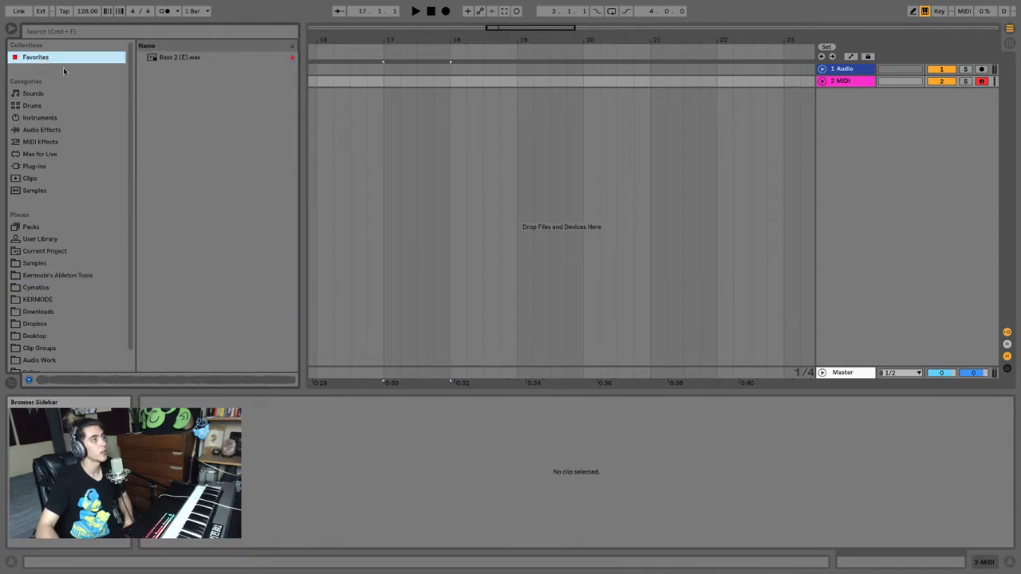
Step: Collapse the 2016 and Bass folders in Kermode's Ableton Tools, tag the MIDI folder Yellow, and show the Yellow collection
click(53, 276)
click(150, 81)
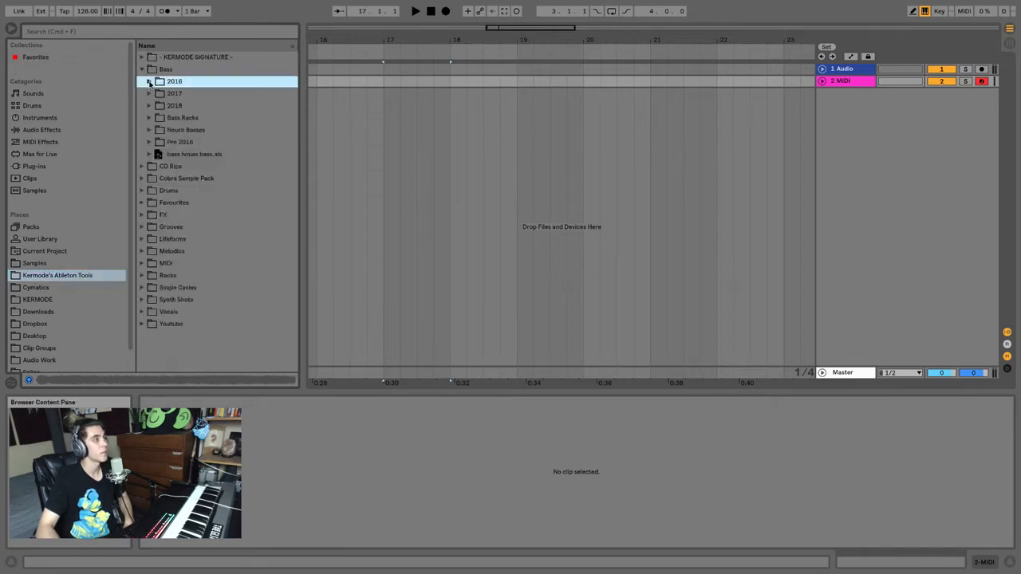
click(143, 70)
right_click(164, 178)
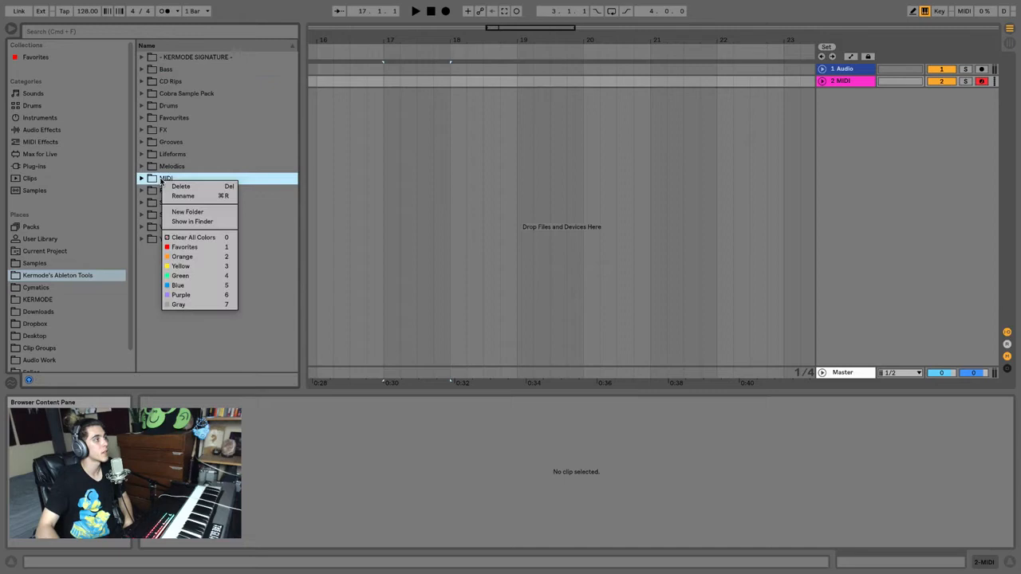
click(187, 276)
click(35, 70)
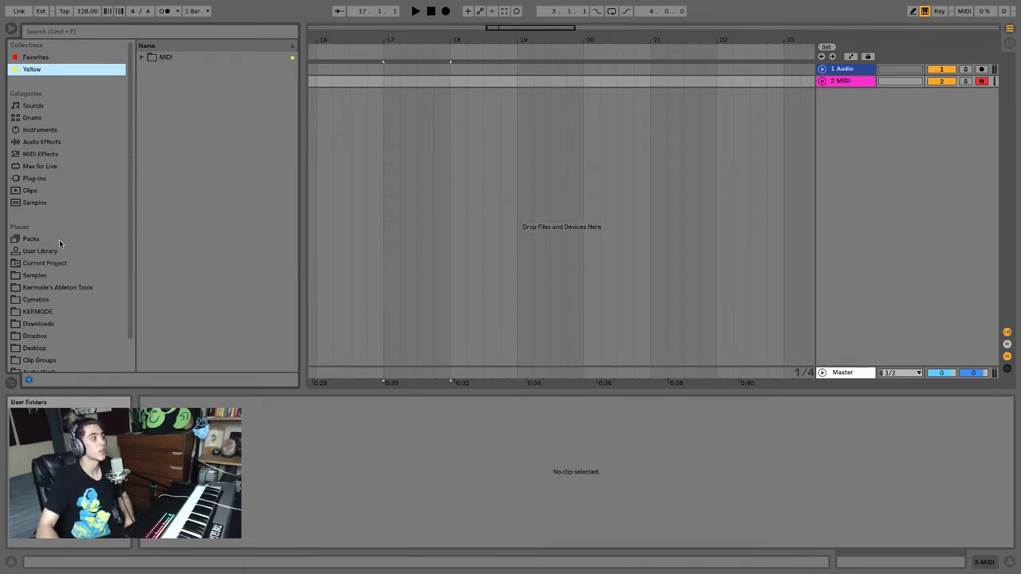
Step: Open the Groove Pool, enlarge it to view its Base, Quantize, Timing, Random and Velocity columns, and hide it again
scroll(59, 239, down, 2)
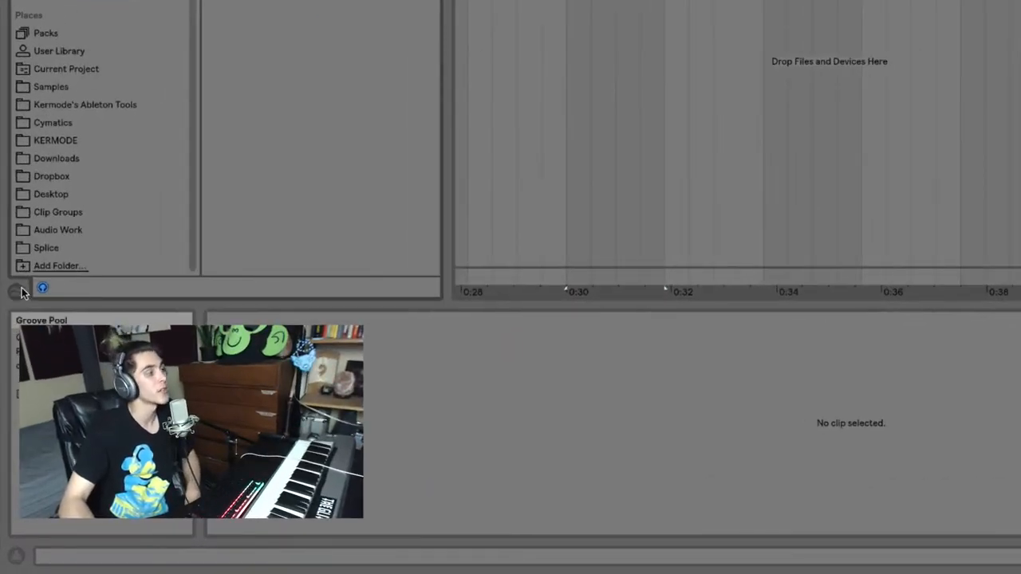
click(20, 293)
click(19, 295)
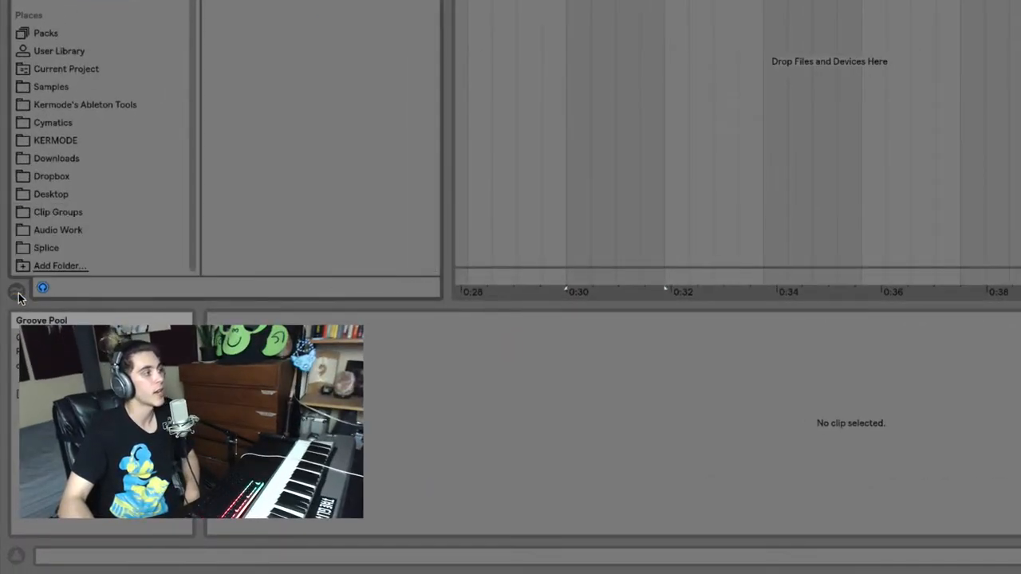
click(18, 293)
click(18, 294)
click(17, 293)
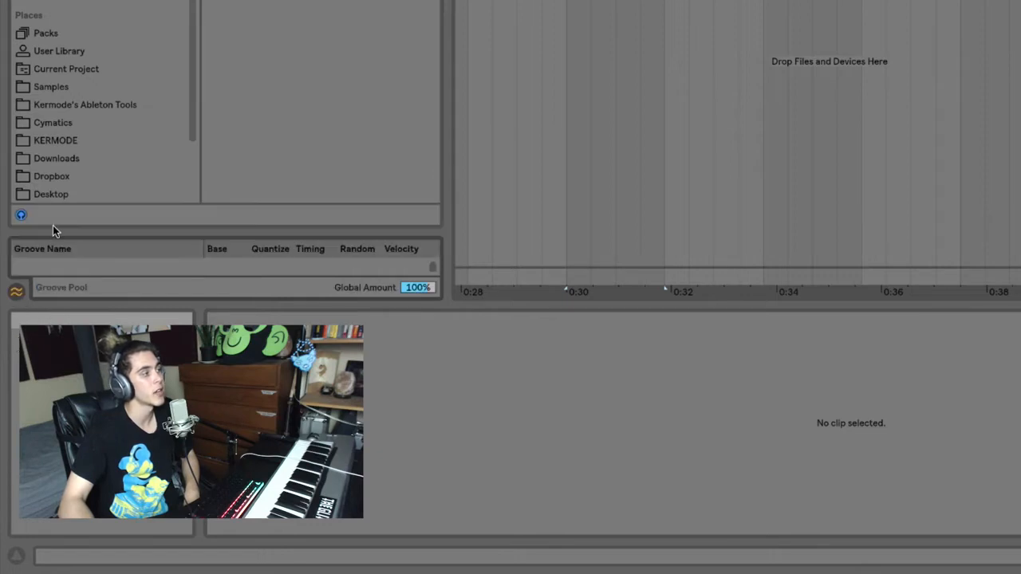
drag(53, 227, 50, 74)
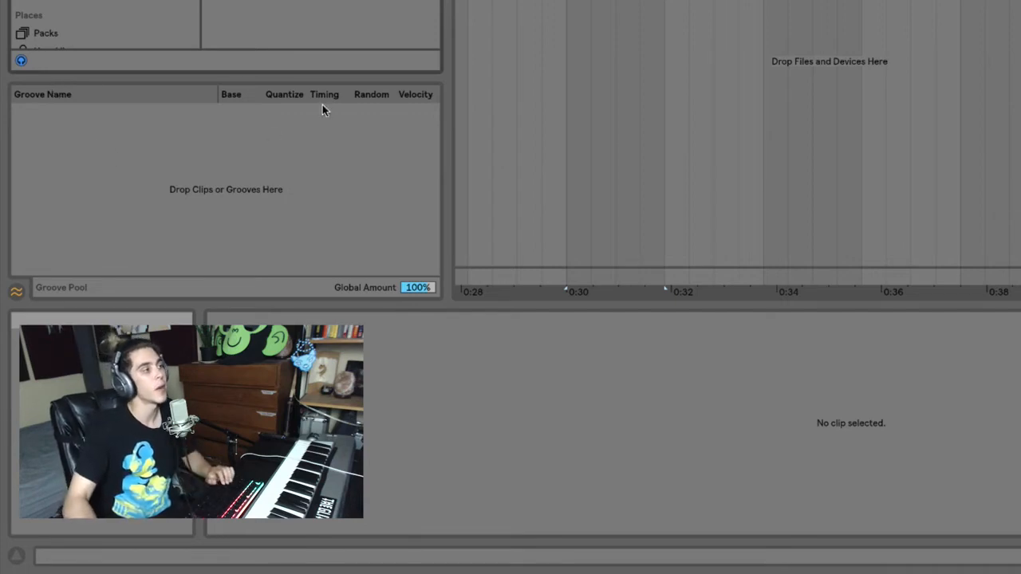
click(16, 291)
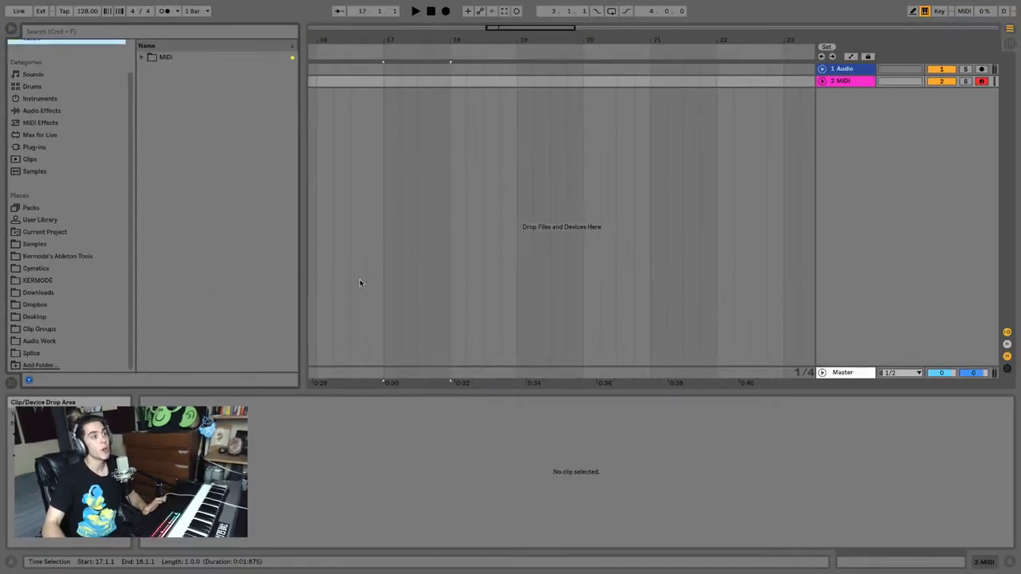
click(403, 257)
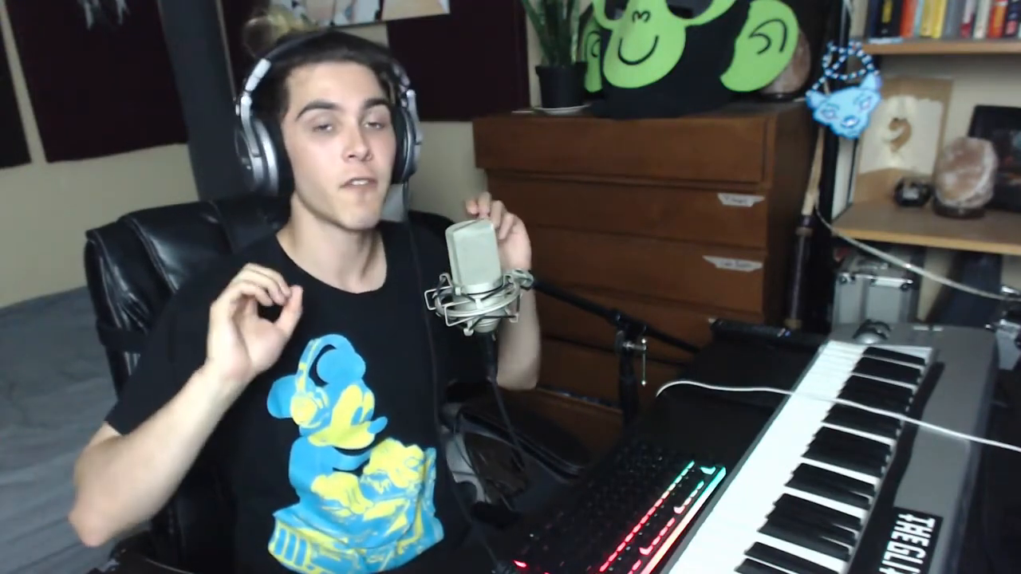
Step: Place Kick 11.wav from the Drums > Kicks folder of Kermode's Ableton Tools on the second track at bar 18
click(90, 256)
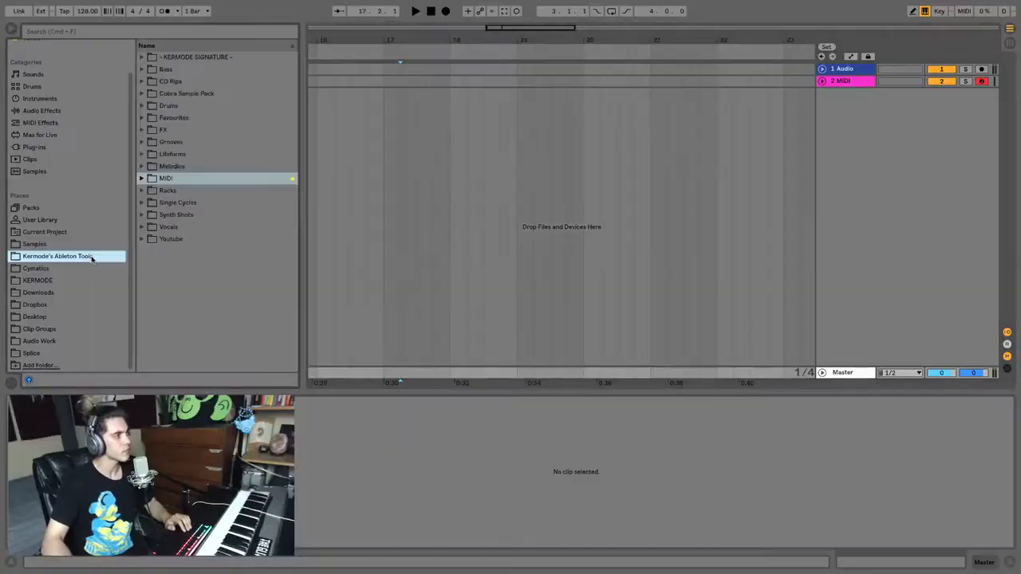
click(141, 105)
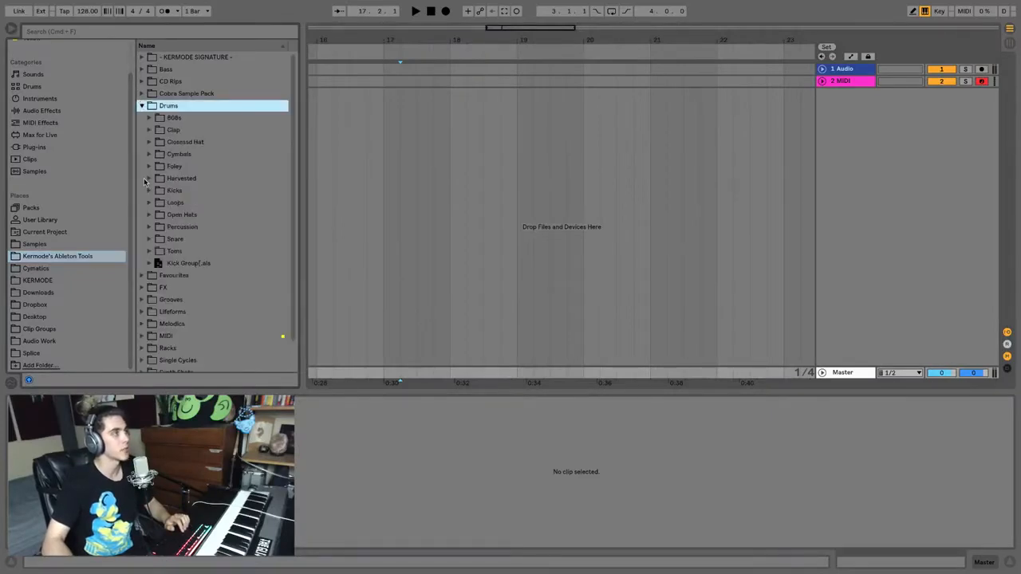
click(149, 191)
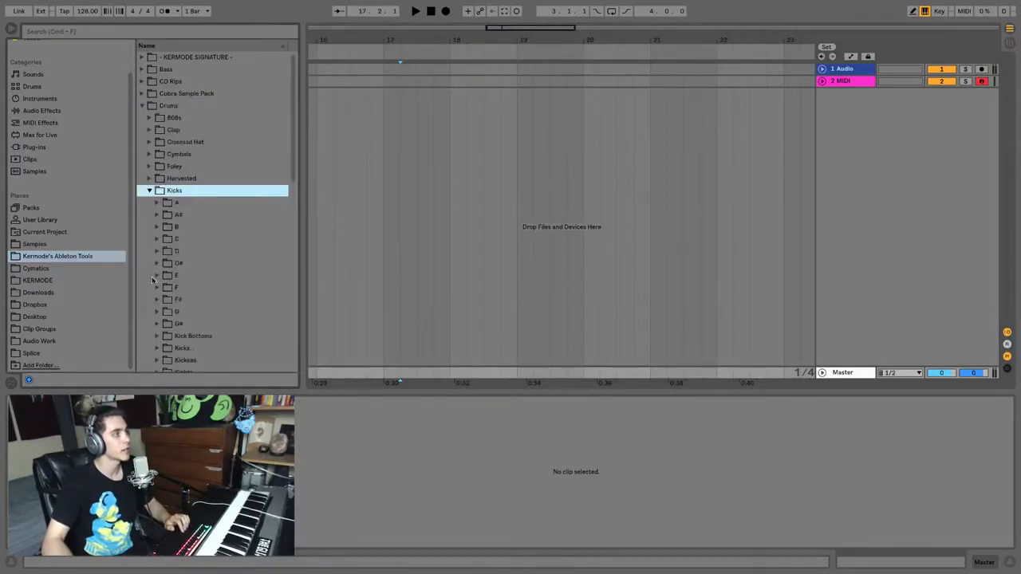
scroll(153, 311, down, 5)
click(168, 323)
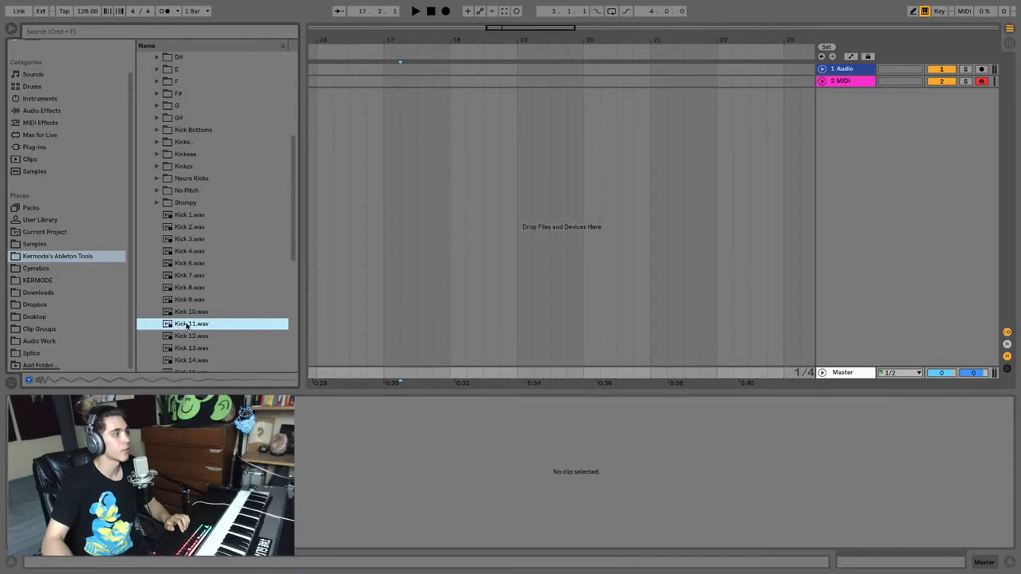
click(447, 80)
drag(447, 80, 453, 82)
scroll(454, 82, up, 5)
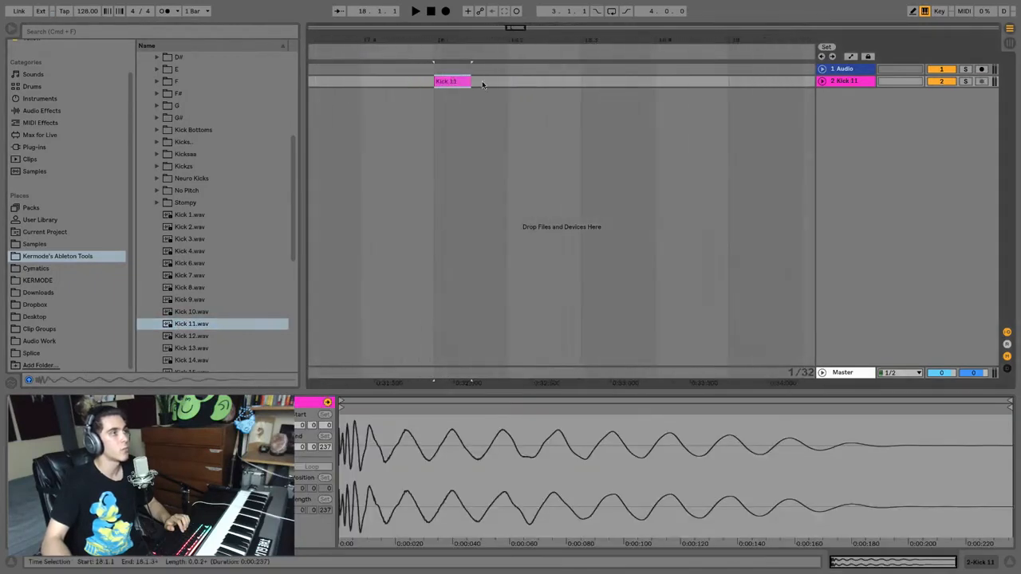
Step: Unfold the kick track and duplicate a one-beat selection containing the kick three times across bar 18
click(821, 81)
drag(503, 107, 431, 117)
key(super+d)
key(super+d)
key(super+d)
Step: Play the four kicks from the start of bar 18, stop, and play them once more
click(436, 113)
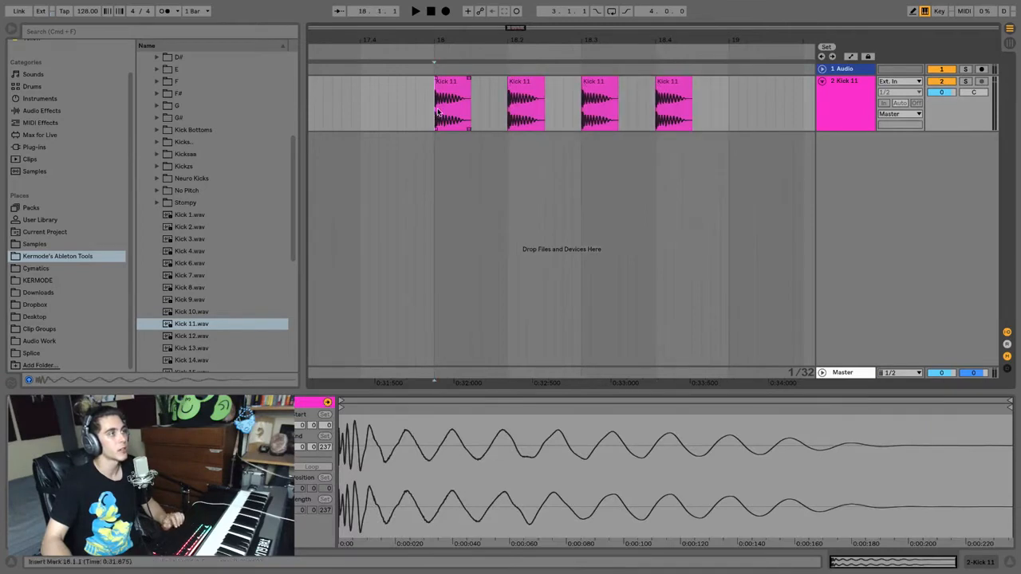
click(416, 11)
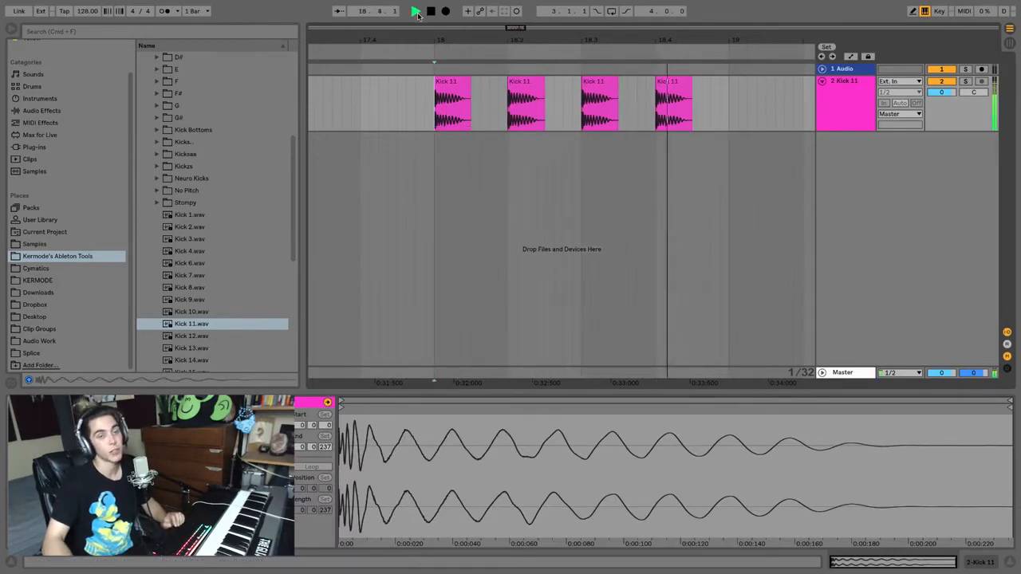
key(space)
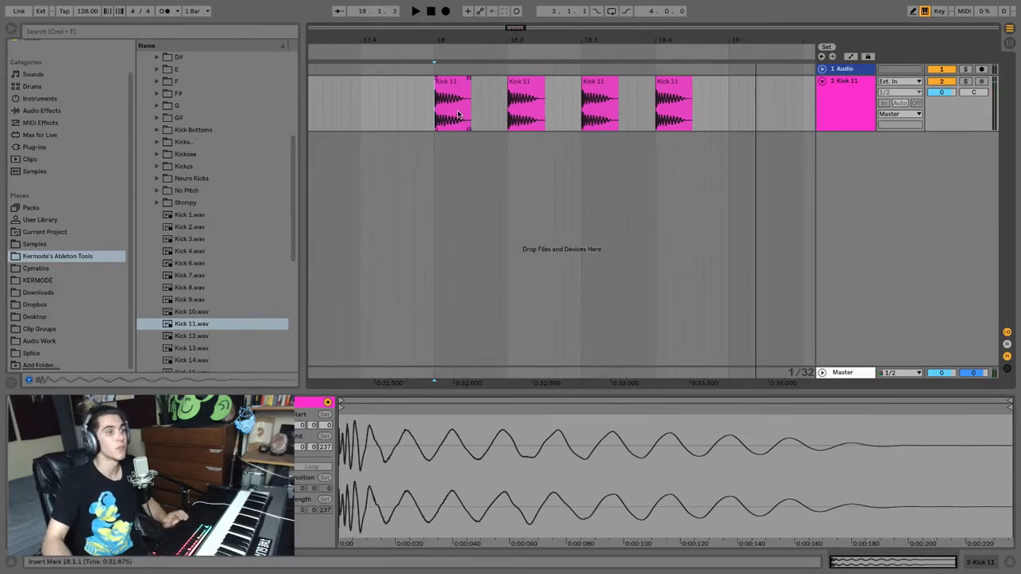
key(space)
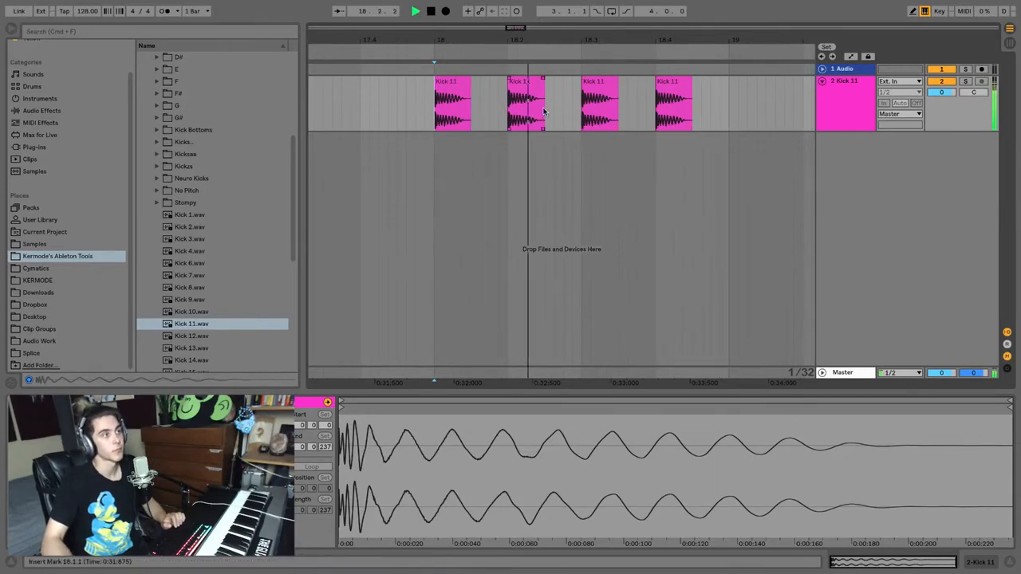
key(space)
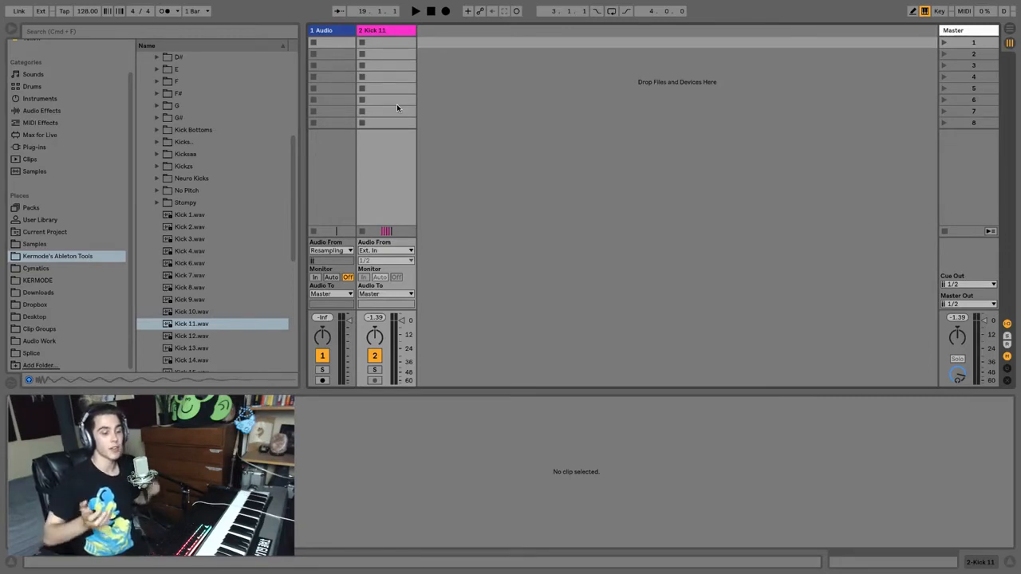
Step: Delete all the kick clips from the second track in Arrangement View and switch to Session View
key(Tab)
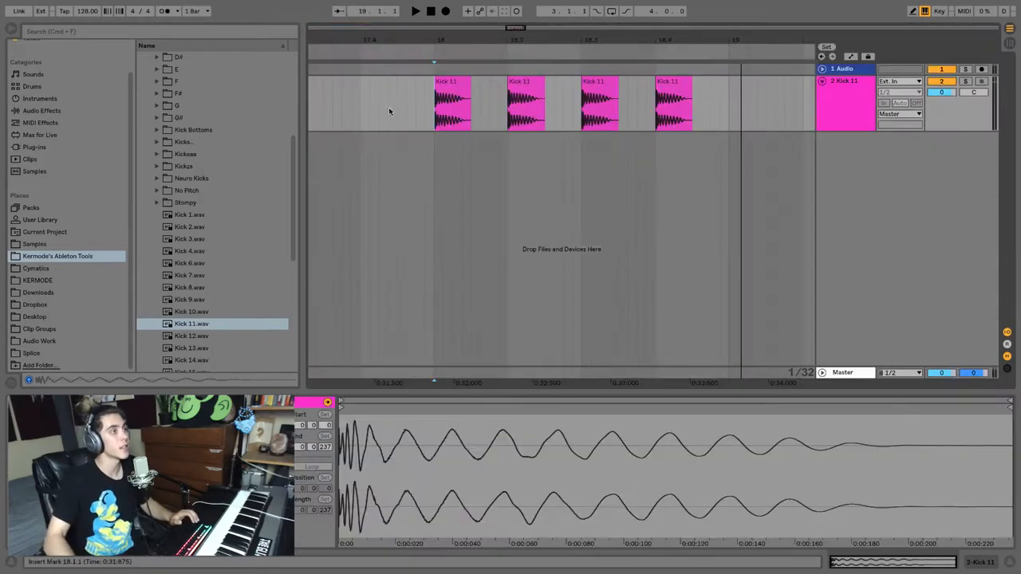
drag(389, 107, 710, 129)
key(Delete)
key(Tab)
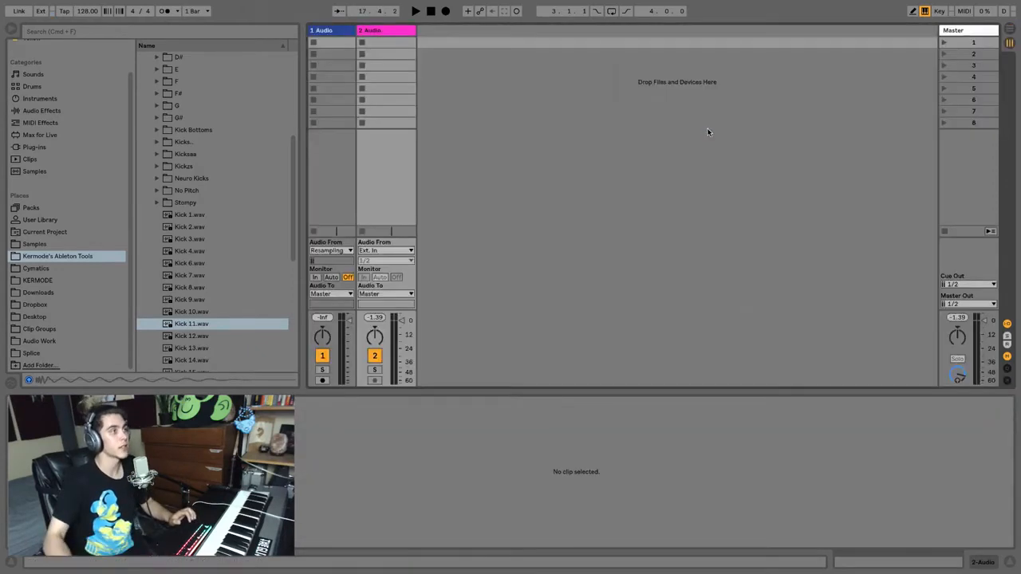
Step: Load Kick 11.wav and Kick 16.wav into the first two clip slots of the second track
drag(182, 327, 387, 50)
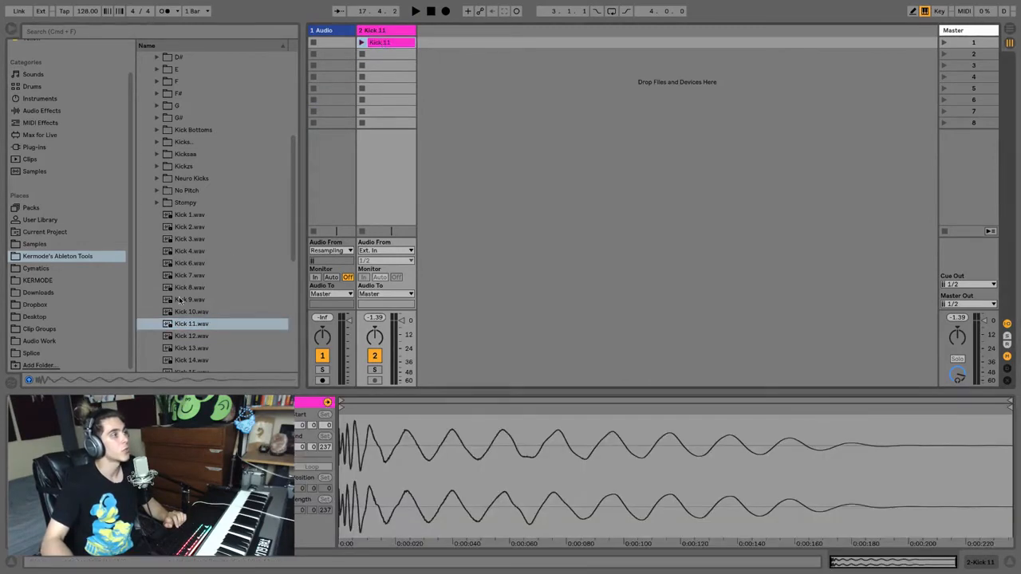
scroll(181, 300, down, 3)
drag(190, 324, 392, 58)
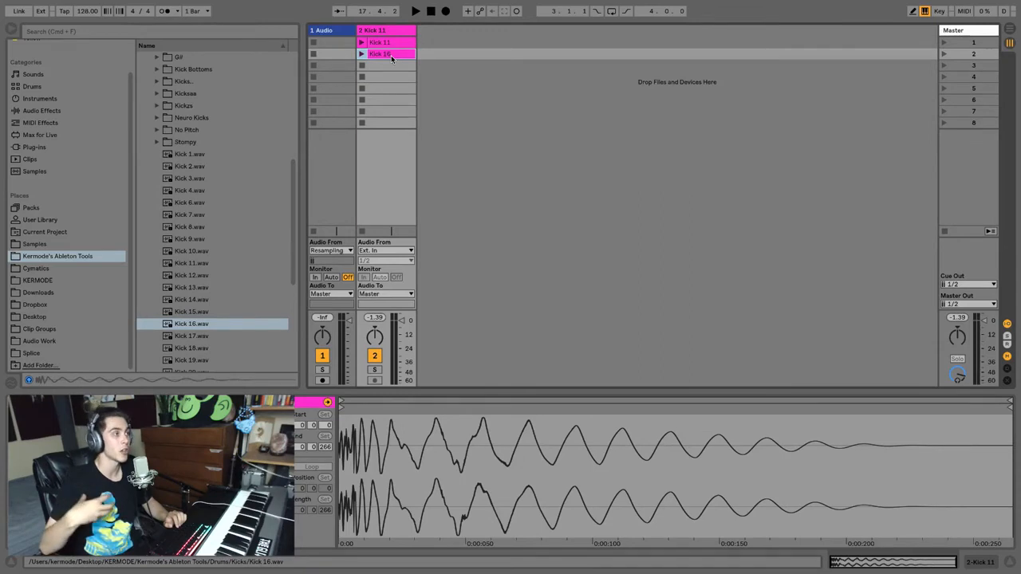
Step: From the Clips category, add 606 Gnarly Crunch-180-Beat 1.alc as a new track and put 606 Gnarly Crunch-180-Beat 4.alc in its second slot
click(29, 159)
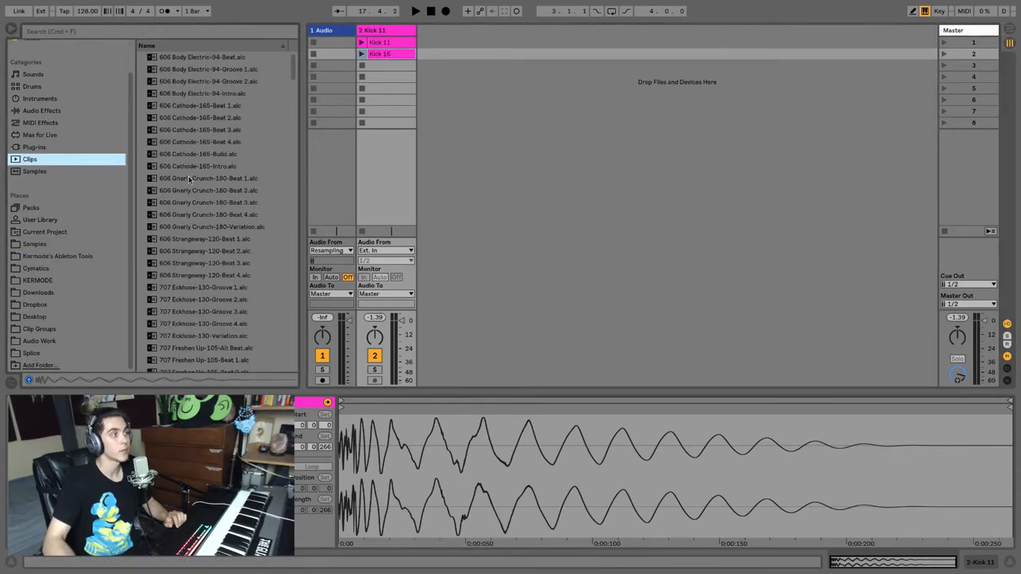
drag(188, 175, 434, 50)
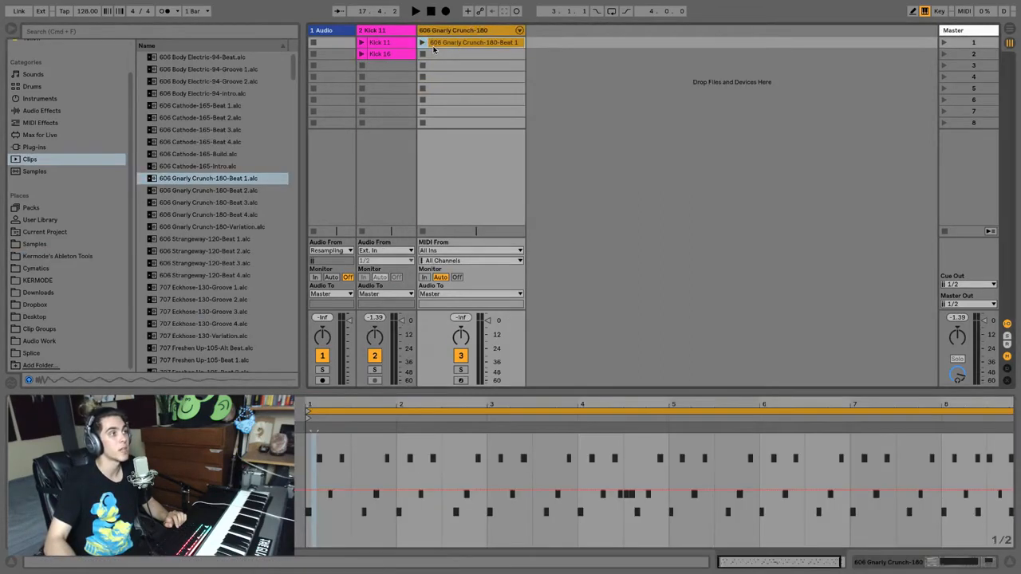
drag(186, 216, 456, 58)
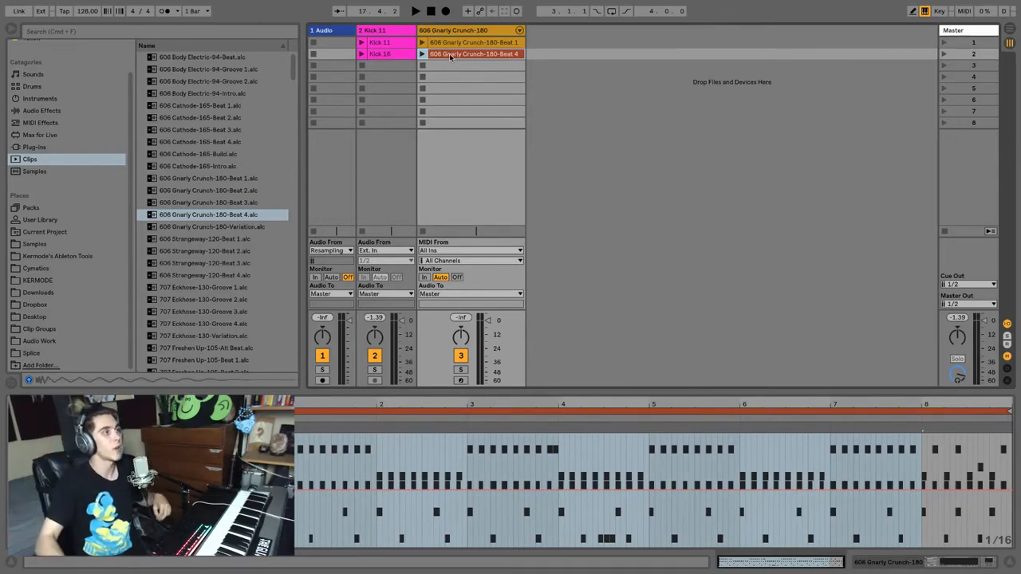
Step: Add 606 Strangeway-120-Beat 2.alc, 707 Eckhose-130-Groove 3.alc and 707 Freshen Up-105-Beat 1.alc as three new tracks
drag(200, 252, 585, 43)
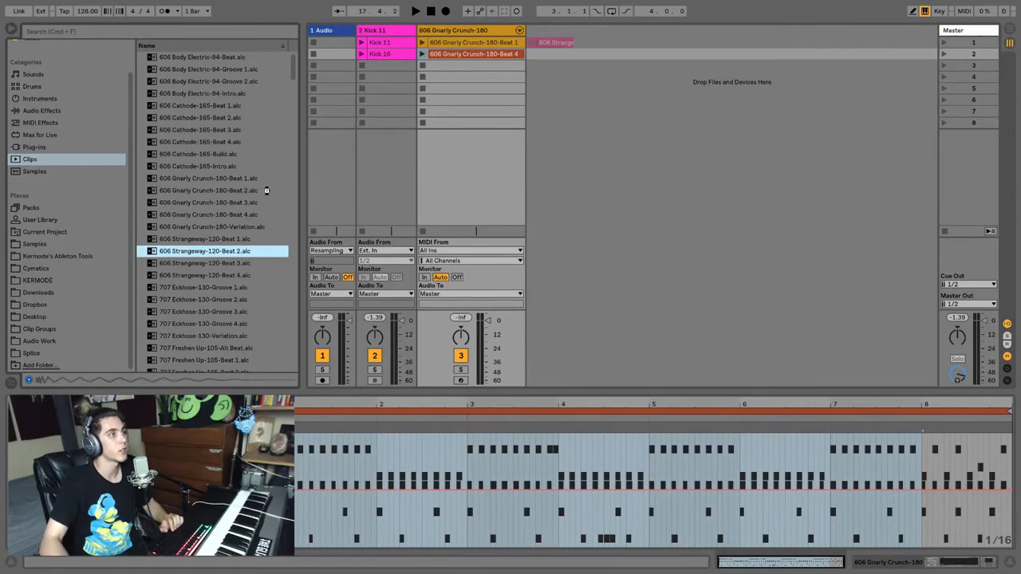
drag(204, 312, 674, 44)
drag(187, 359, 743, 42)
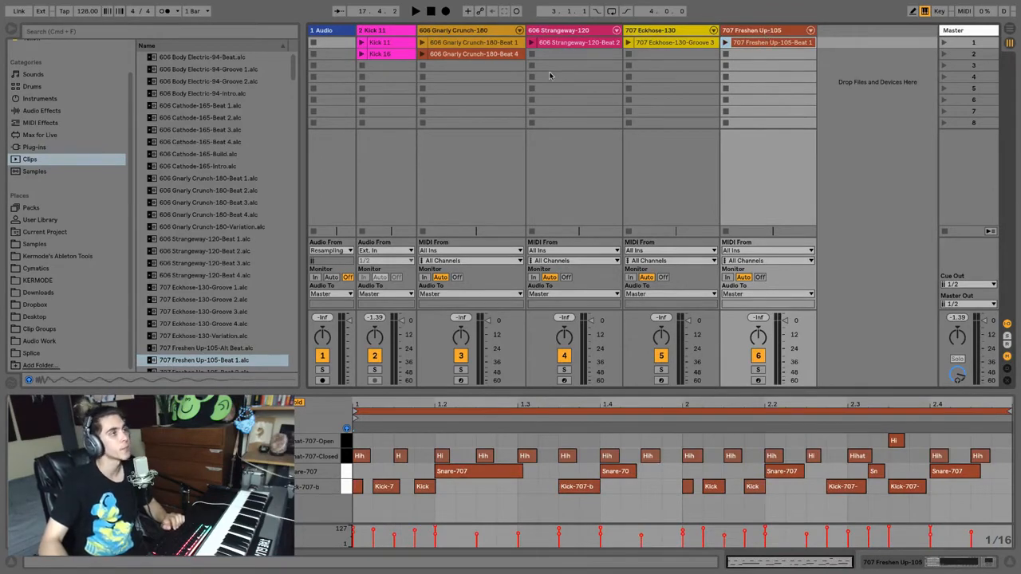
Step: Play 606 Strangeway-120-Beat 2 together with 707 Freshen Up-105-Beat 1, replacing the latter with 606 Gnarly Crunch-180-Beat 1
click(561, 46)
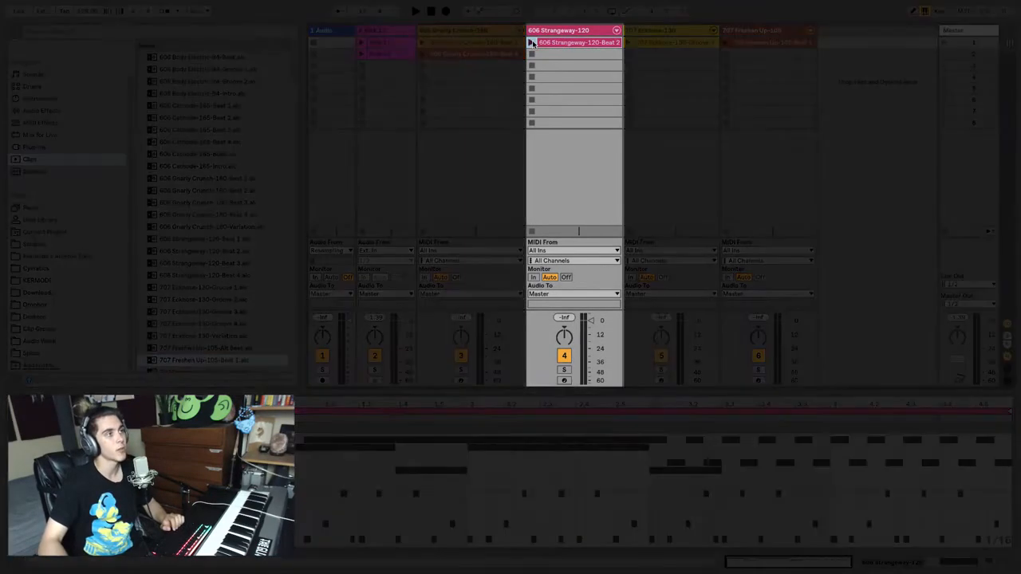
click(533, 43)
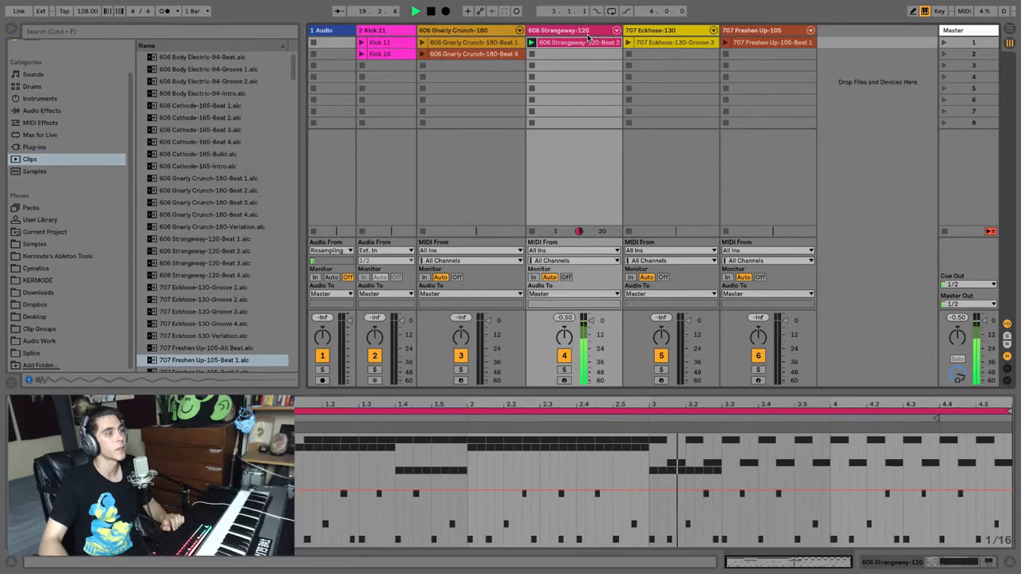
click(725, 43)
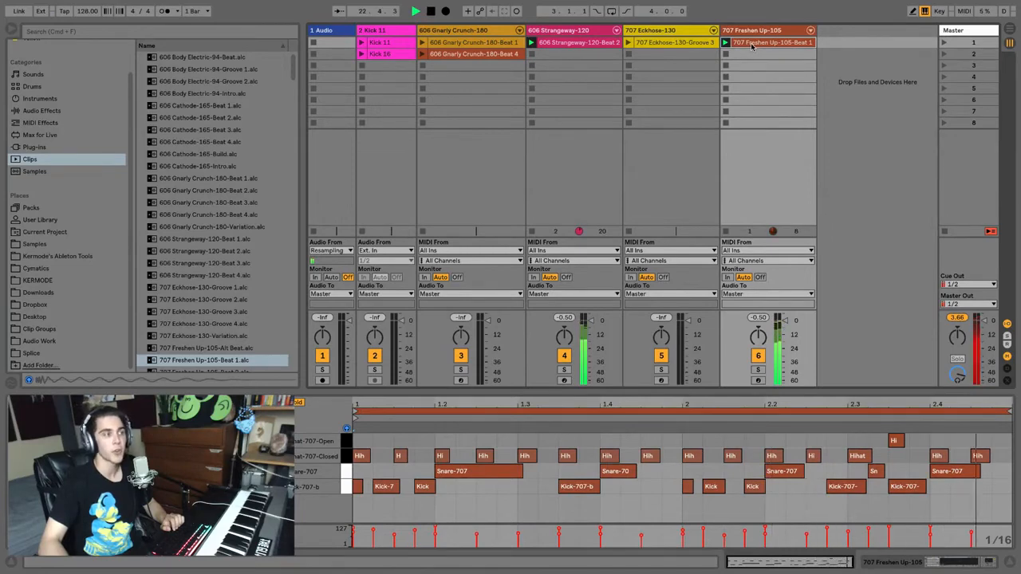
click(725, 232)
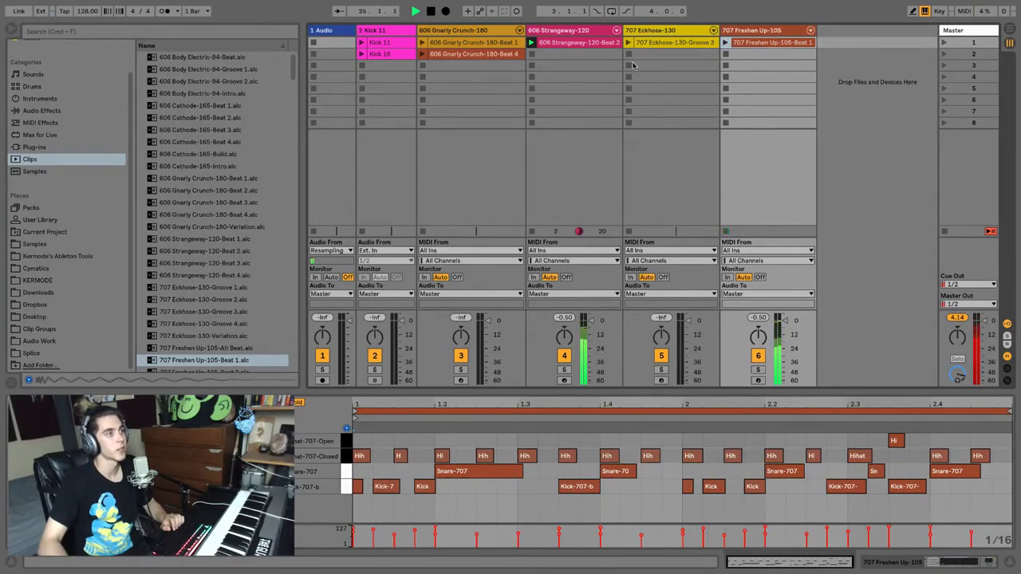
click(421, 43)
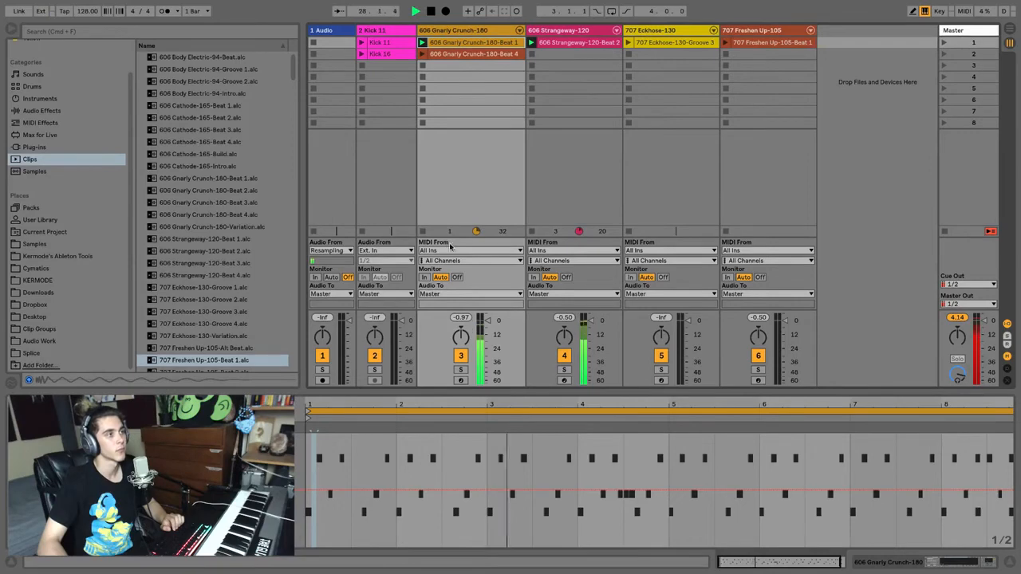
Step: Solo the 606 Gnarly Crunch and 606 Strangeway tracks in turn, clear the solo and stop playback
click(461, 371)
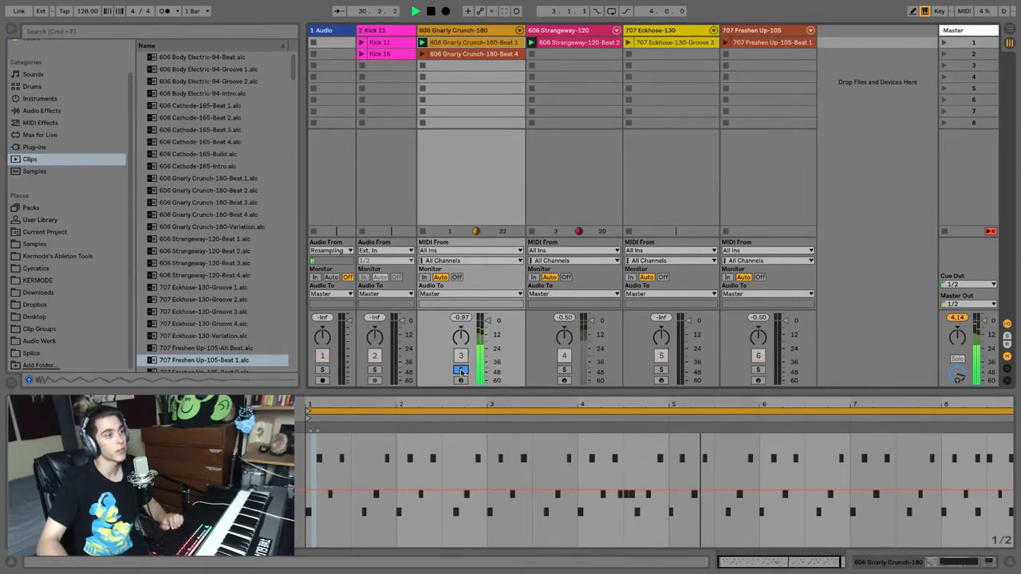
click(565, 370)
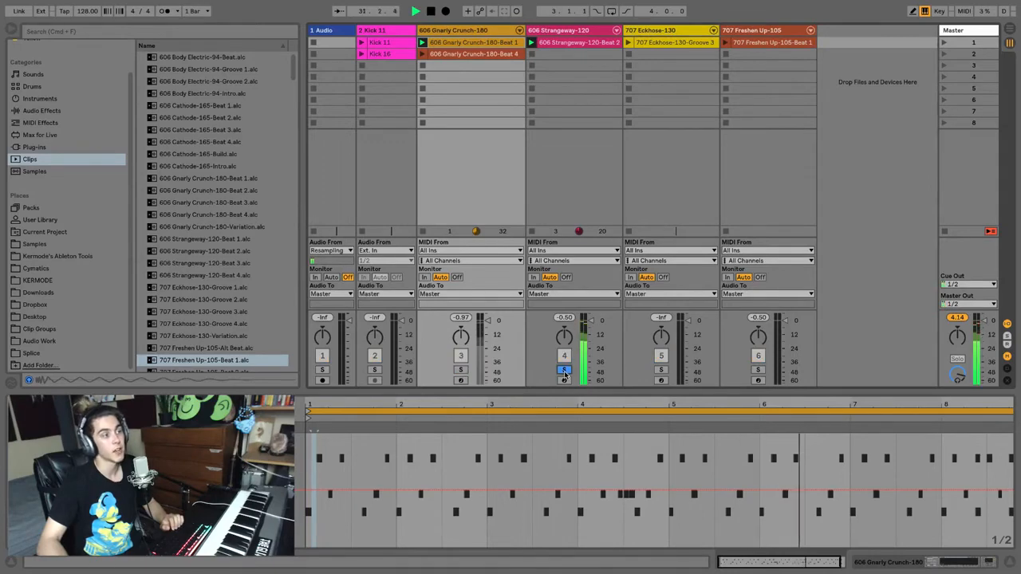
click(564, 370)
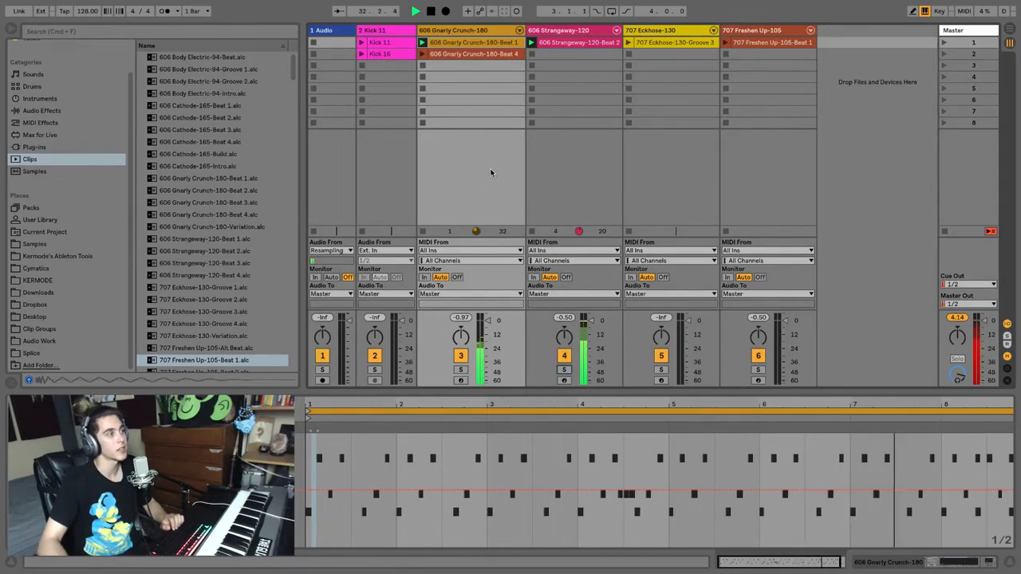
key(space)
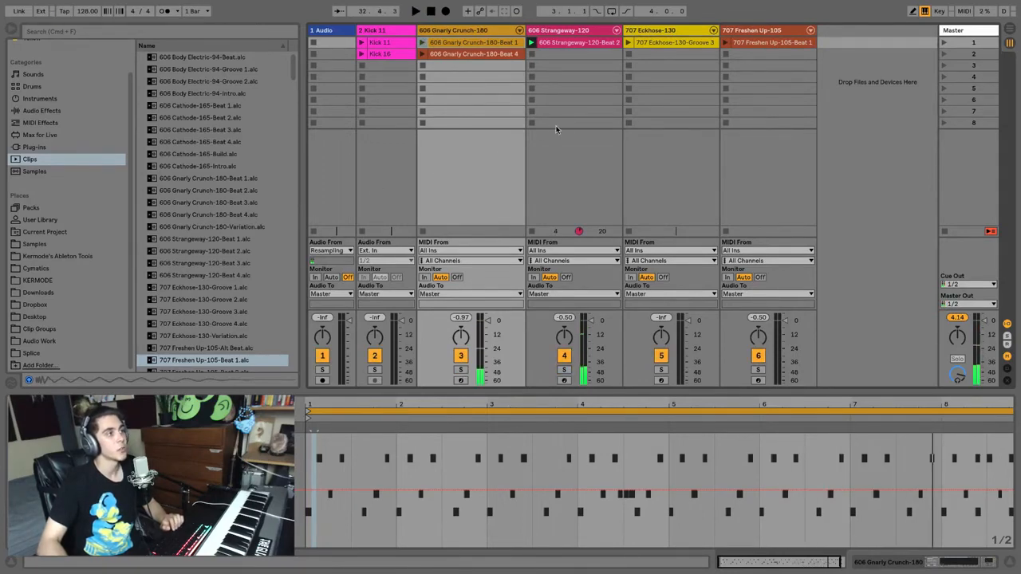
click(553, 124)
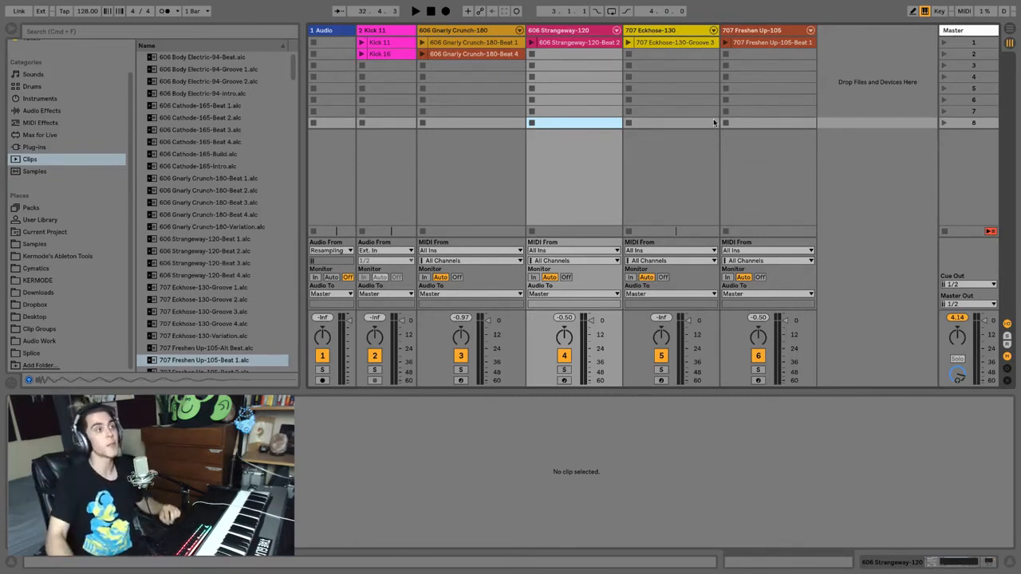
Step: Switch to Arrangement View and select the track headers one by one from 1 Audio down to 707 Eckhose-130
click(1009, 30)
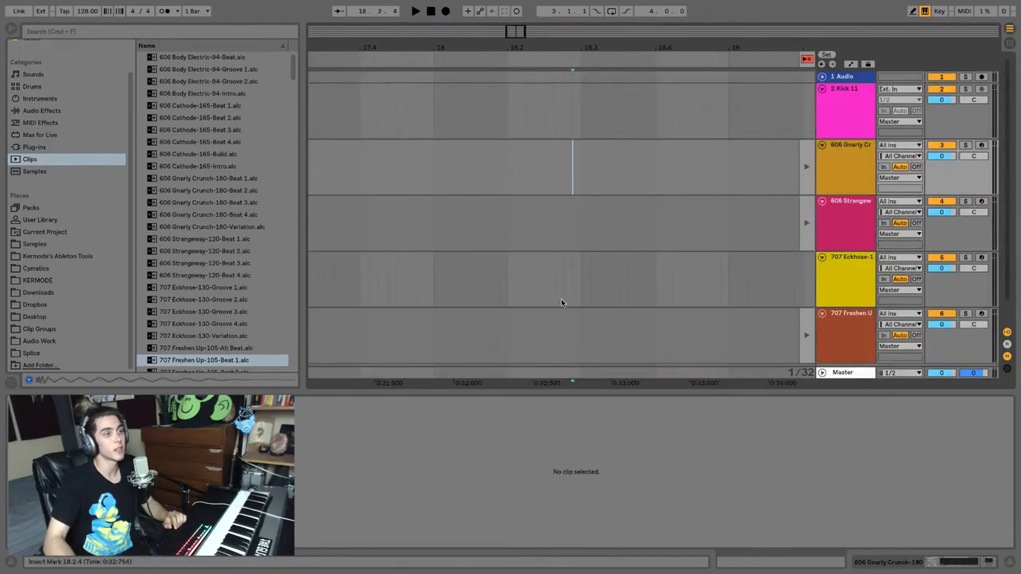
click(842, 77)
click(842, 100)
click(855, 164)
click(855, 209)
click(855, 269)
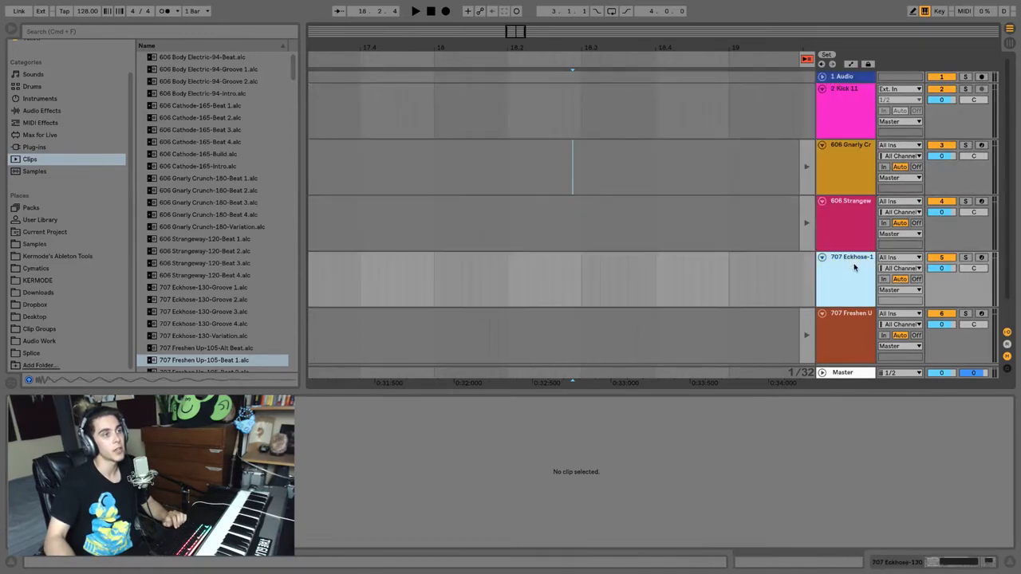
Step: Return to Session View and select the same track headers in turn, starting with 1 Audio
click(1010, 42)
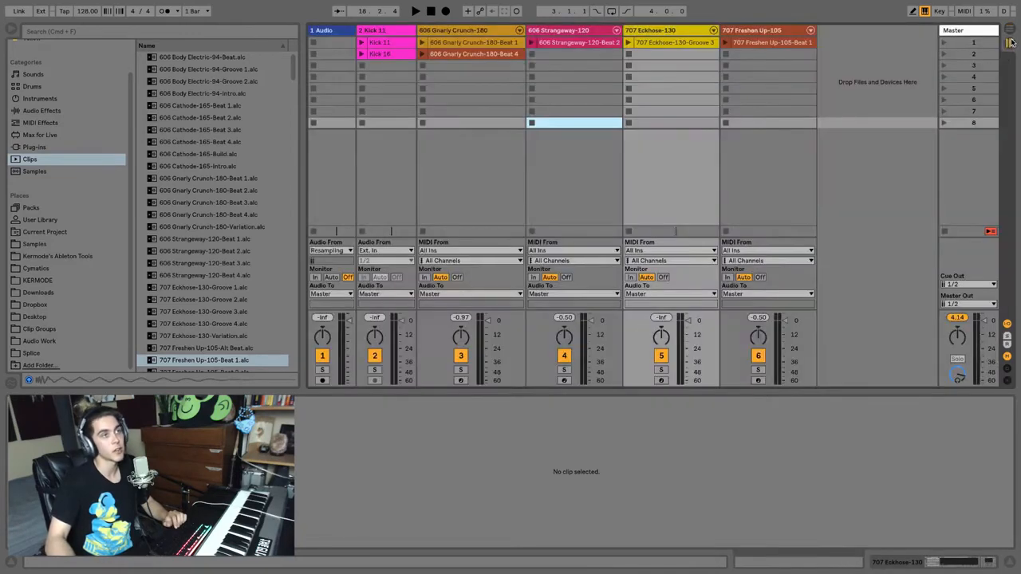
click(327, 34)
click(380, 32)
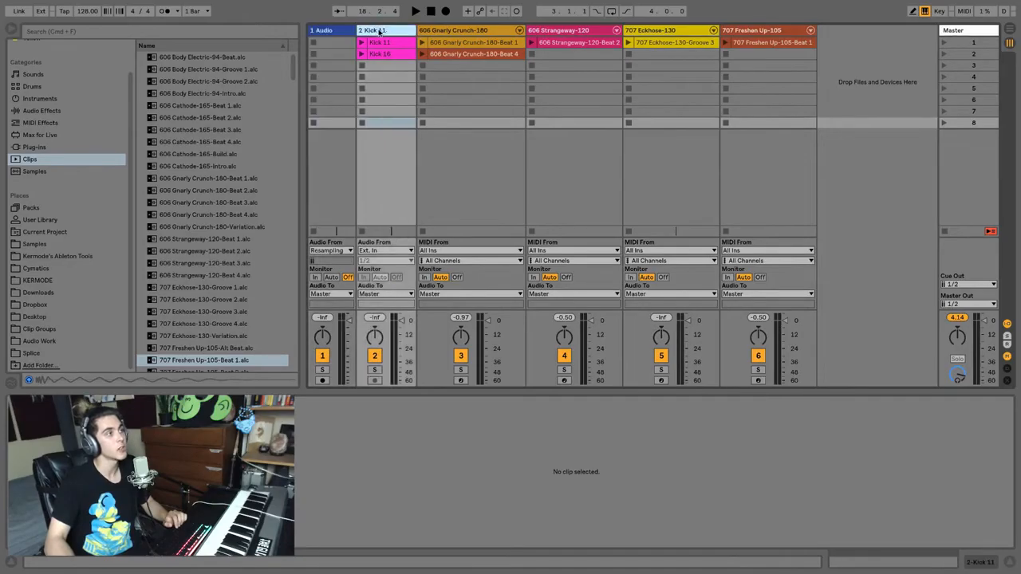
click(479, 31)
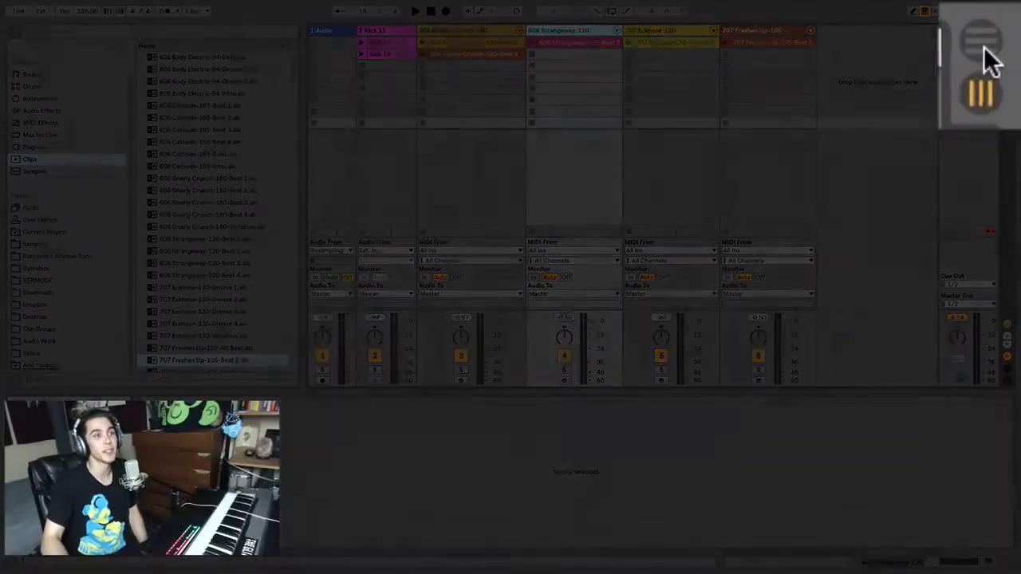
Step: Toggle back and forth between Arrangement View and Session View, ending in Session View
click(982, 51)
click(983, 95)
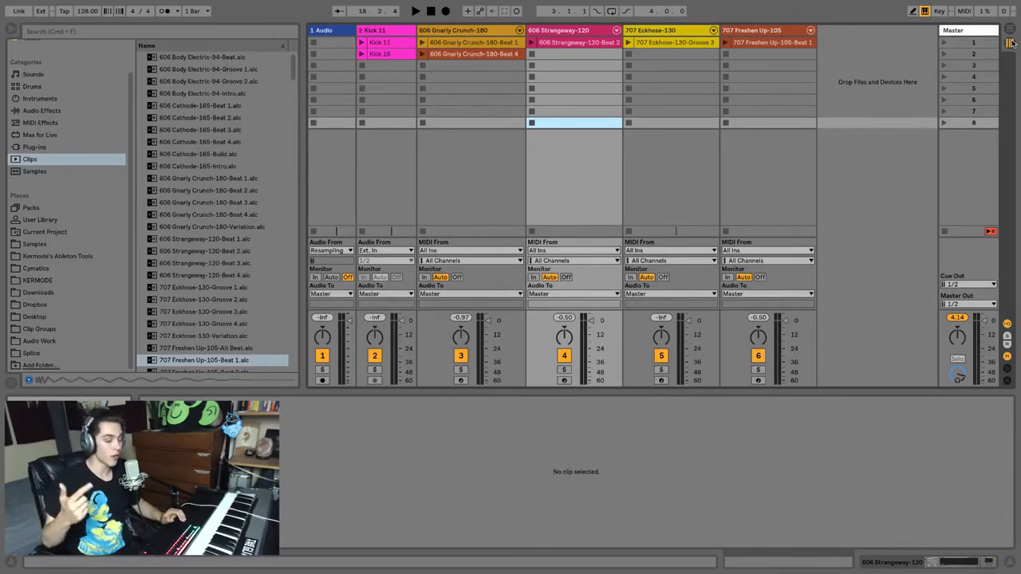
key(Tab)
key(Tab)
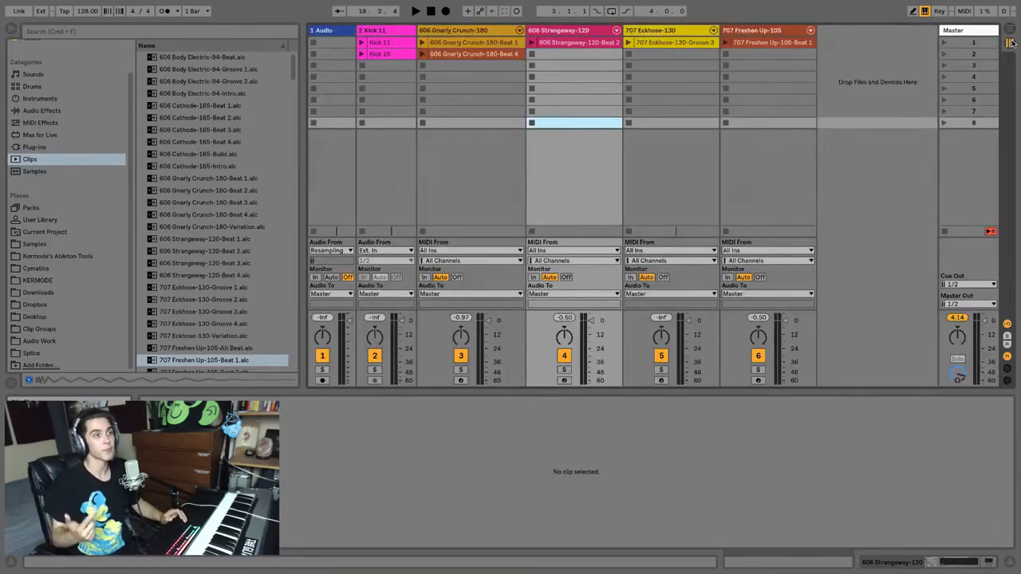
key(Tab)
key(Tab)
key(Tab)
key(Tab)
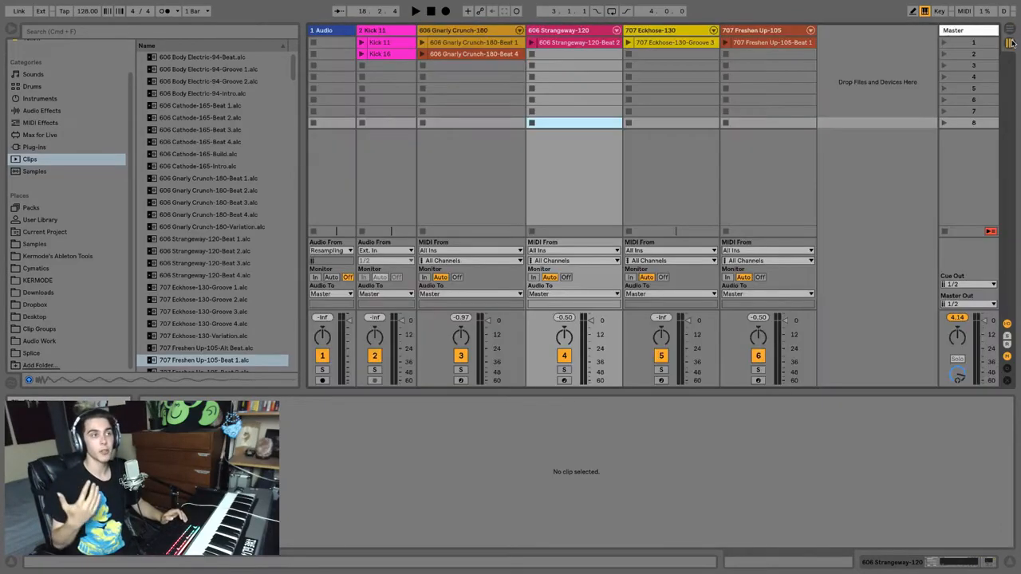
key(Tab)
key(Tab)
key(Tab)
key(Tab)
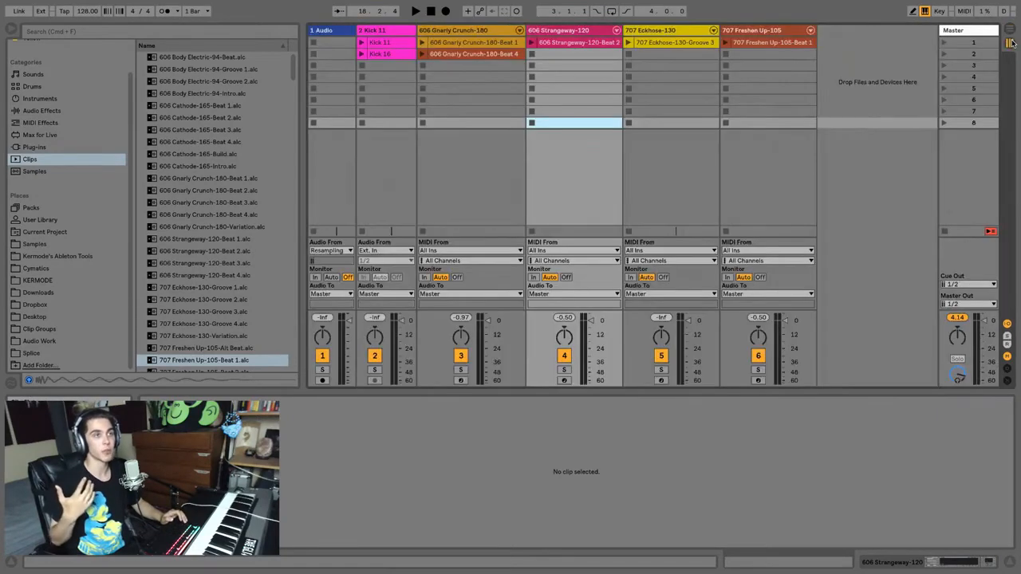
key(Tab)
key(Tab)
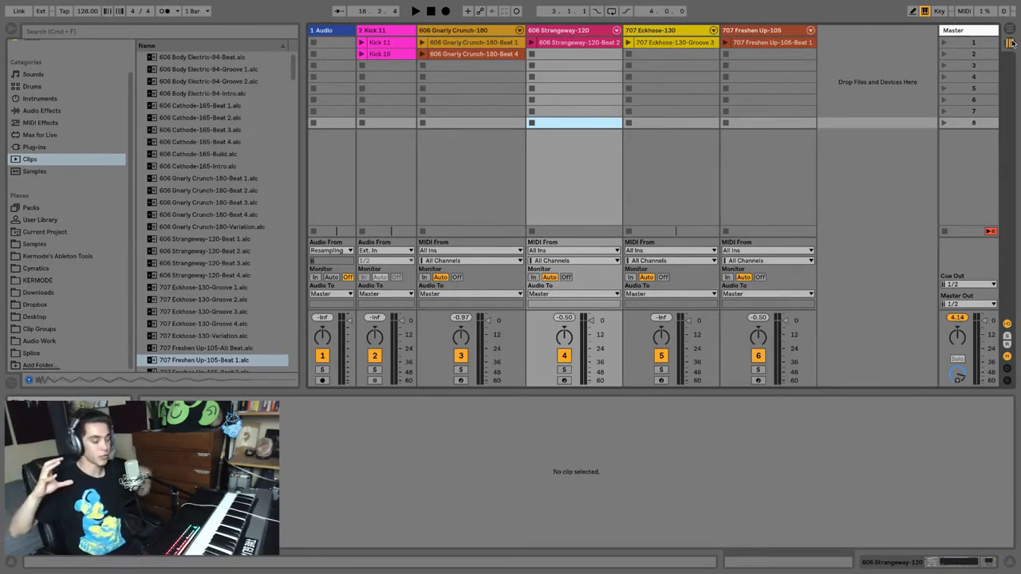
key(Tab)
key(Tab)
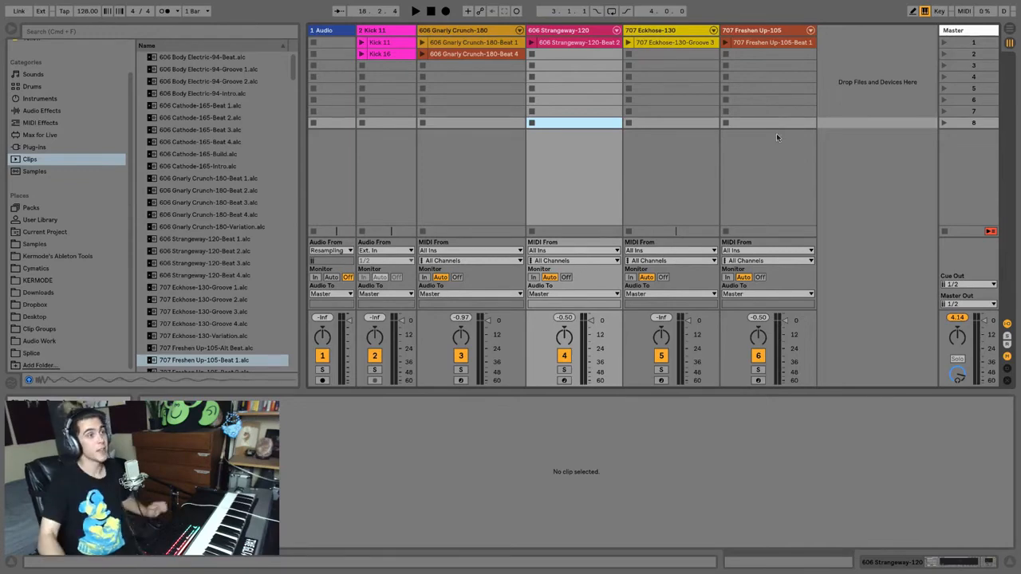
key(Tab)
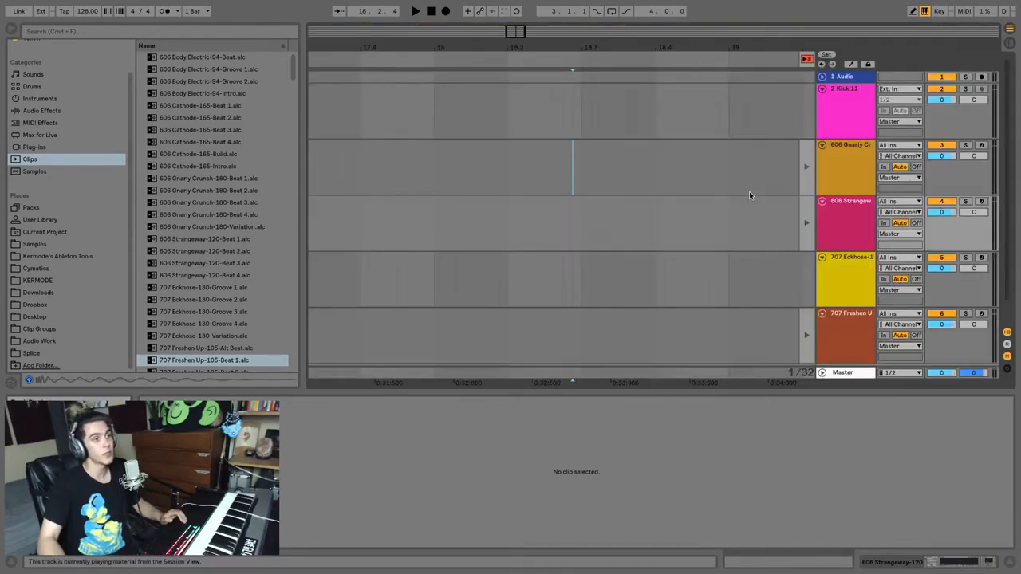
key(Tab)
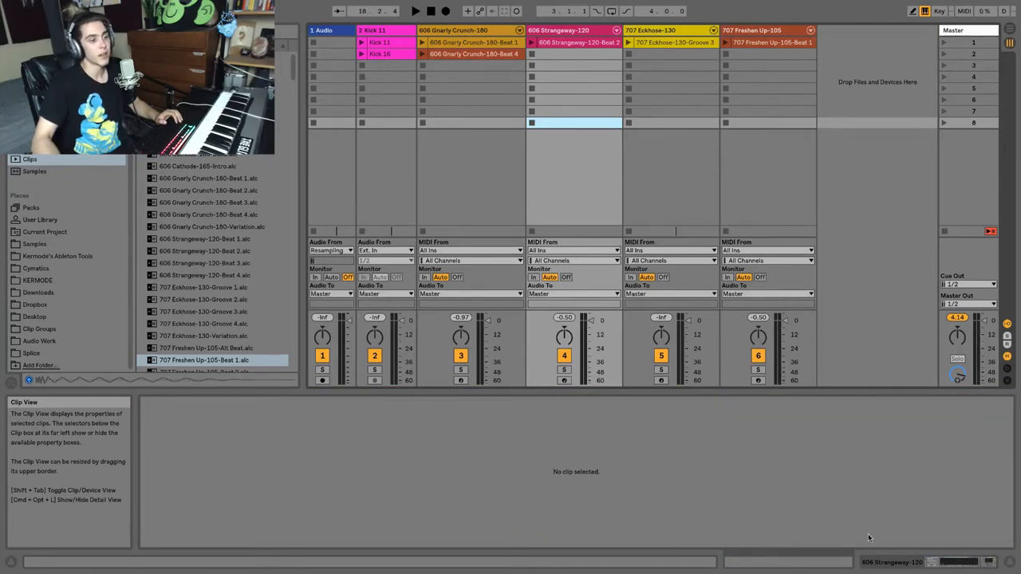
Step: Alternate the detail area of the 606 Strangeway track between its device chain and Clip View
click(913, 563)
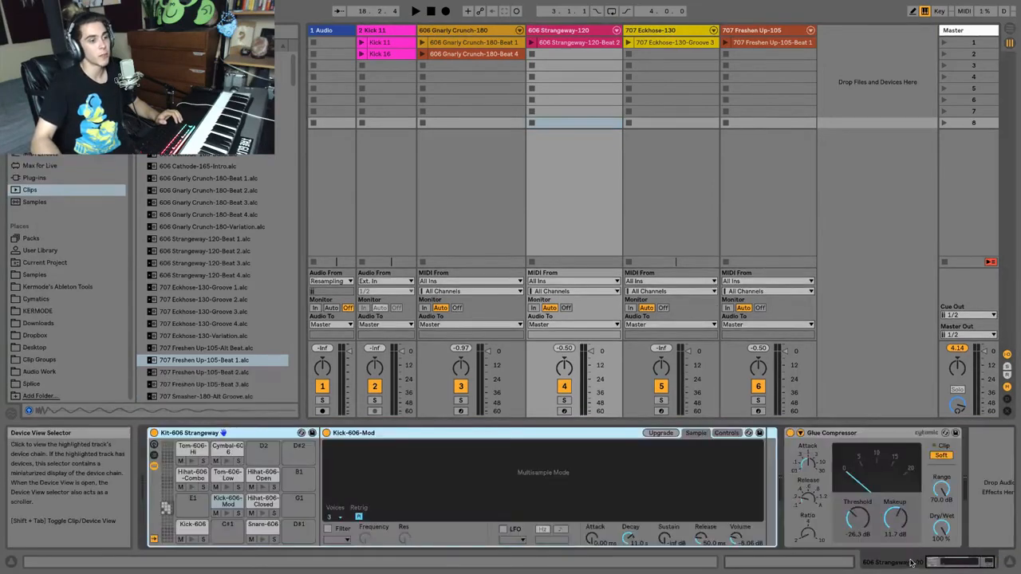
click(809, 566)
click(914, 562)
click(793, 565)
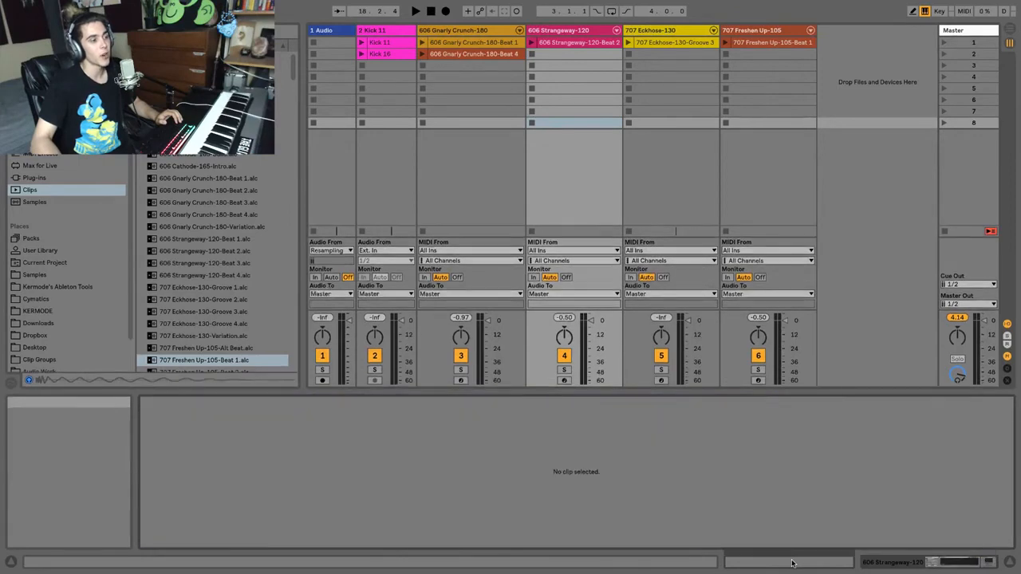
Step: Show the notes of the 606 Strangeway-120-Beat 2 clip and examine the track's device chain
click(572, 42)
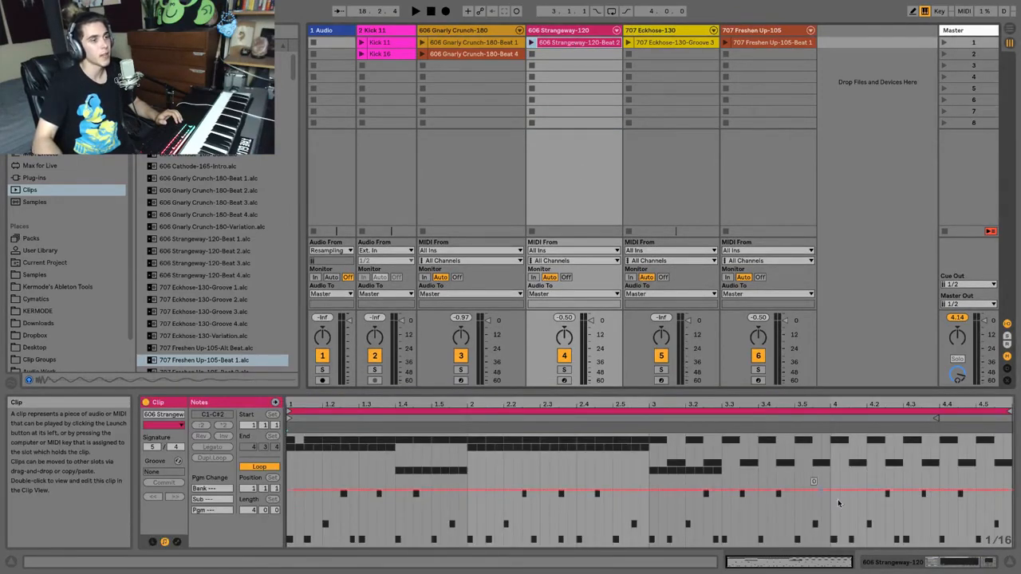
click(919, 562)
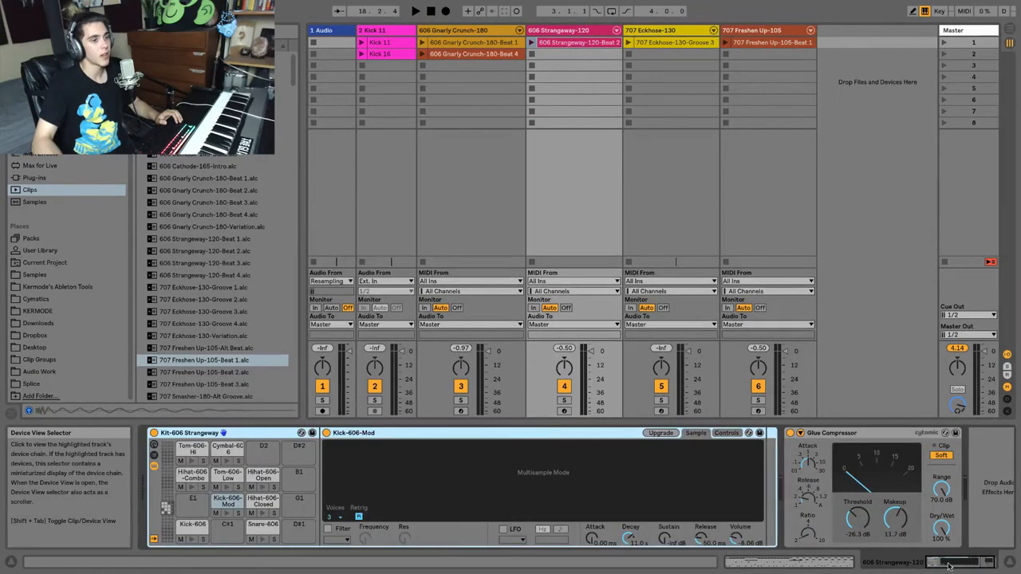
click(948, 563)
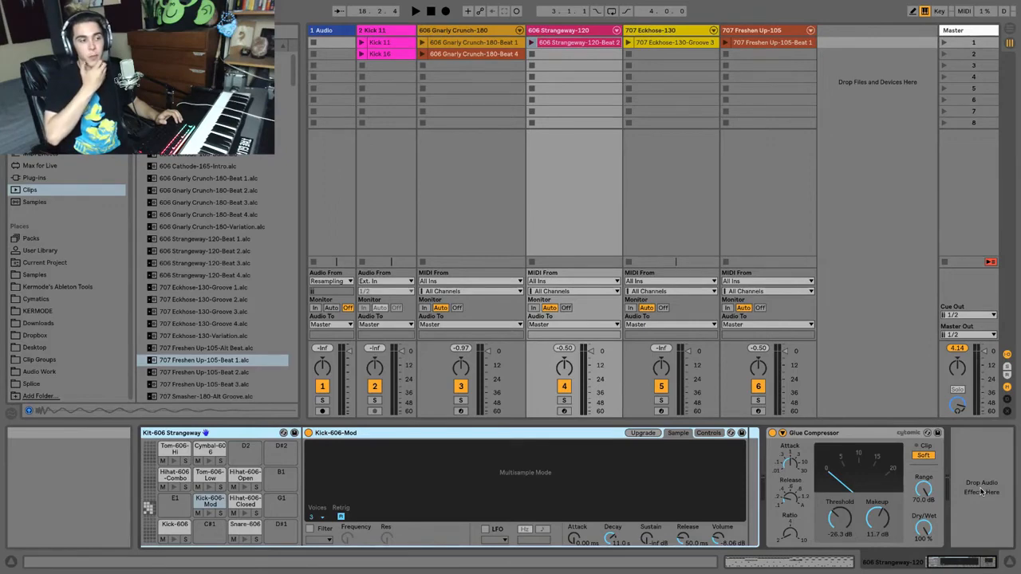
click(962, 565)
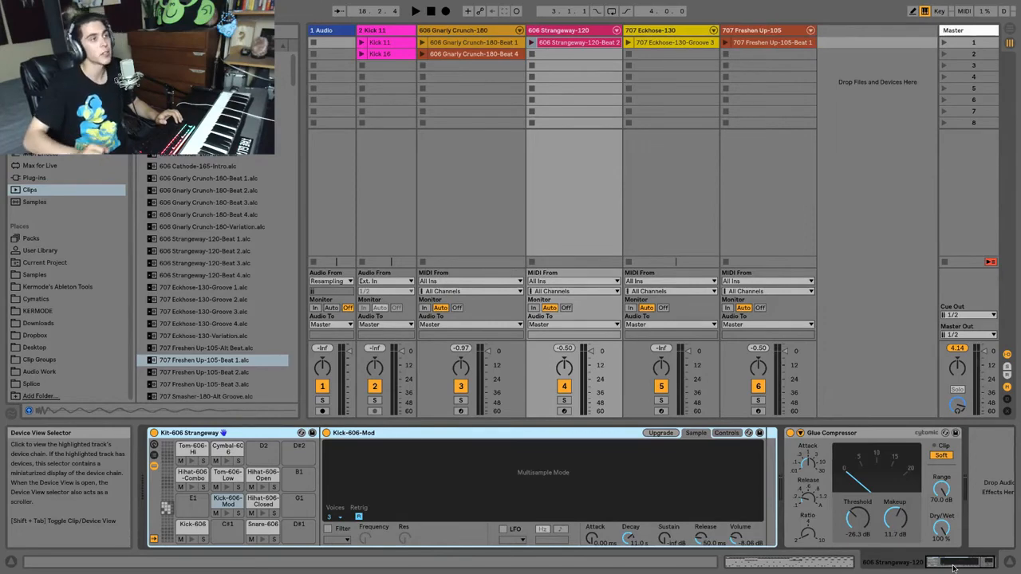
Step: In Arrangement View, select each track from 2 Kick 11 to 707 Freshen Up-105 to examine its device chain
key(Tab)
click(836, 119)
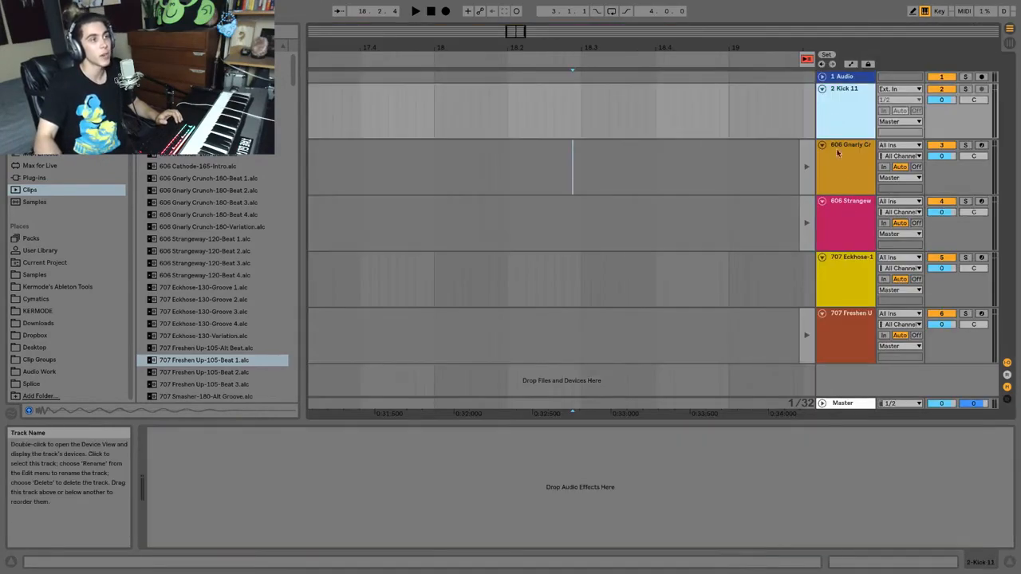
click(838, 153)
click(849, 218)
click(837, 289)
click(848, 333)
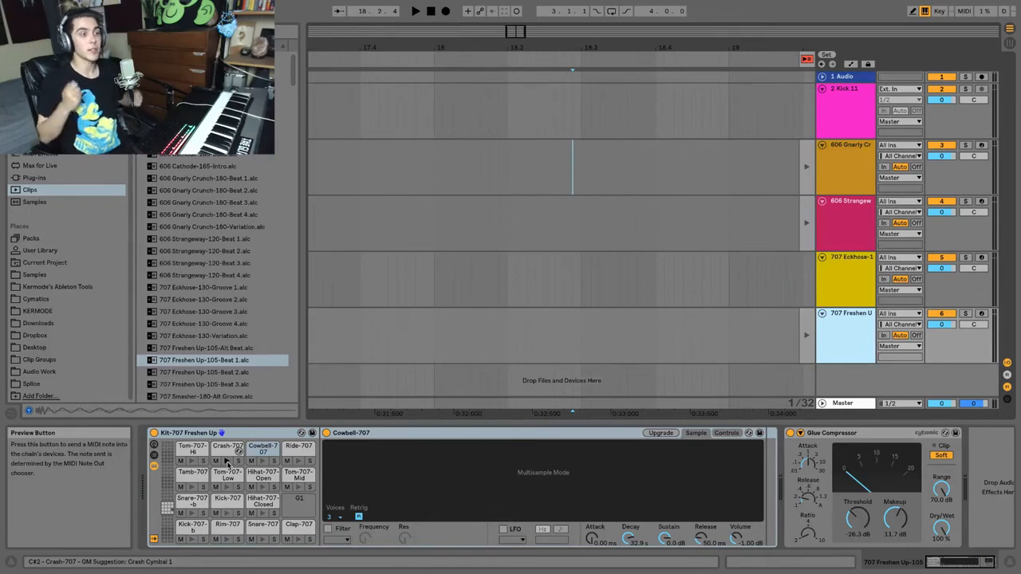
Step: Back in Session View, open and play 707 Freshen Up-105-Beat 1 and select all its Hihat-707-Closed notes
key(Tab)
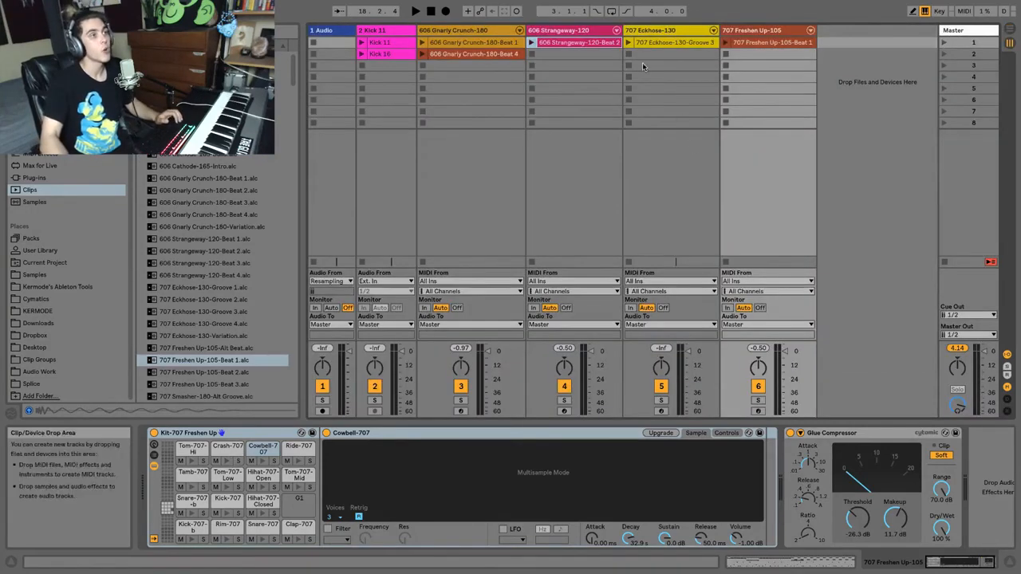
click(772, 43)
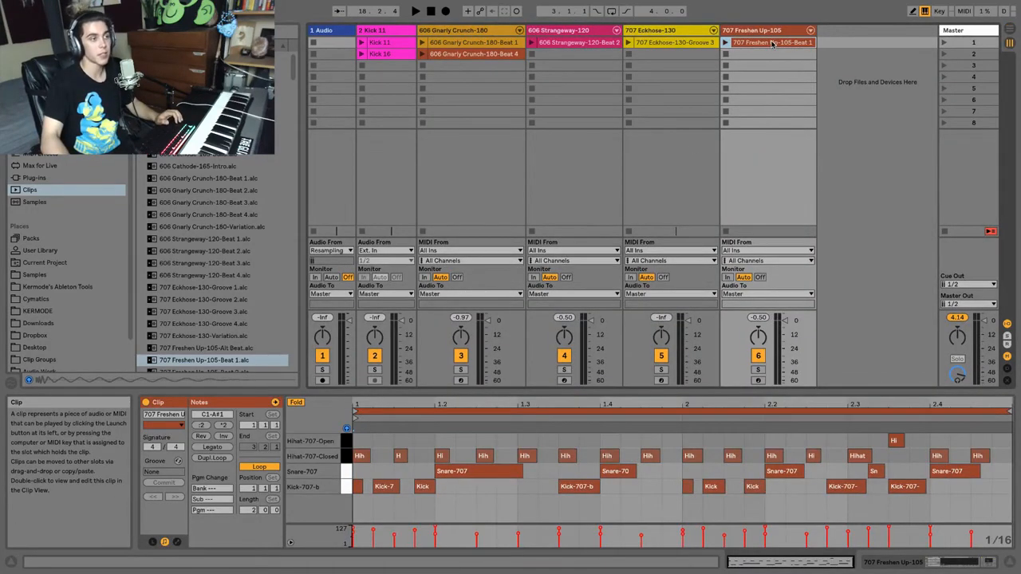
click(726, 43)
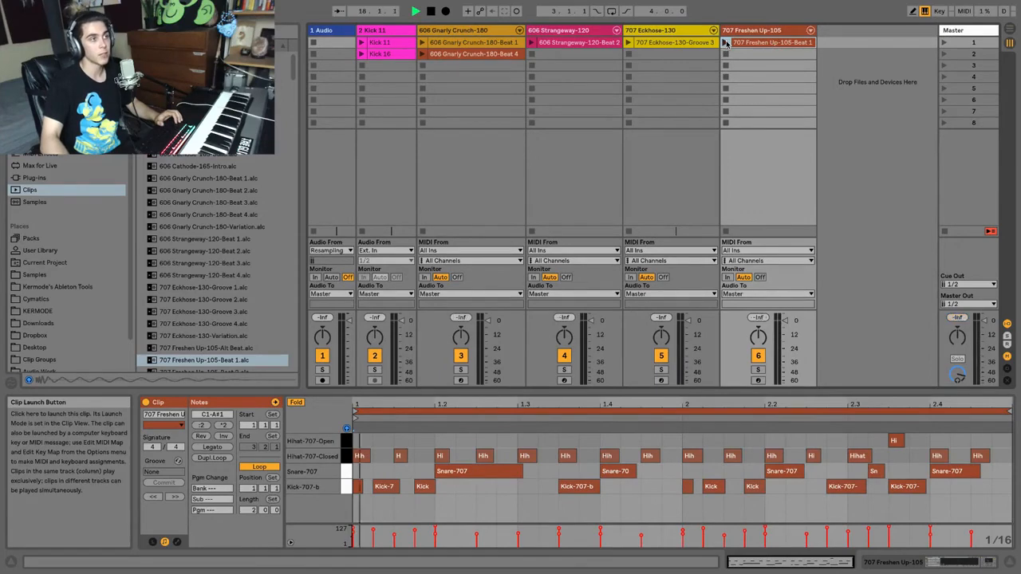
click(344, 456)
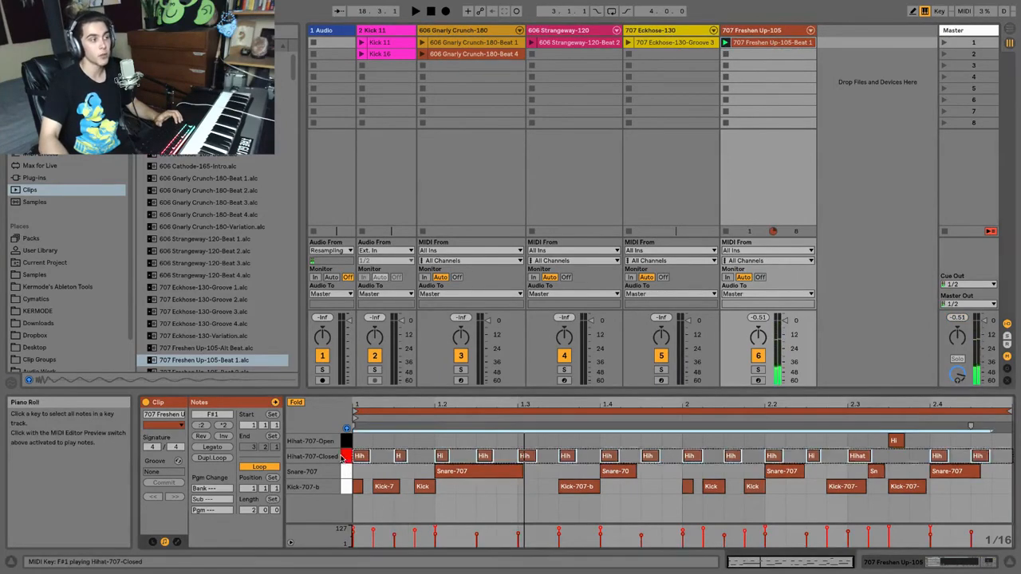
Step: Select all Kick-707-b notes in the 707 Freshen Up-105-Beat 1 clip and briefly switch to the track's device chain and back
click(344, 486)
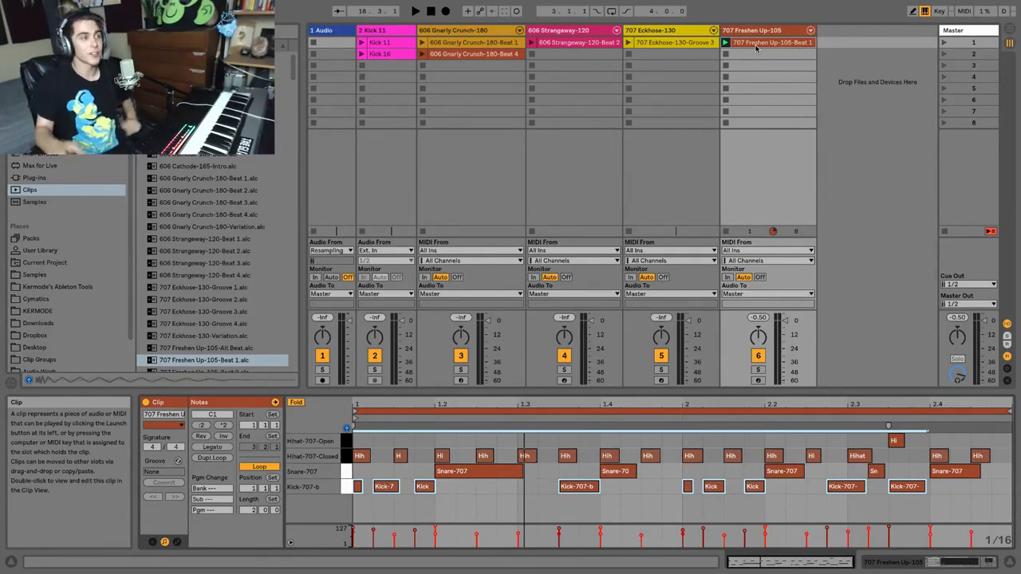
click(848, 564)
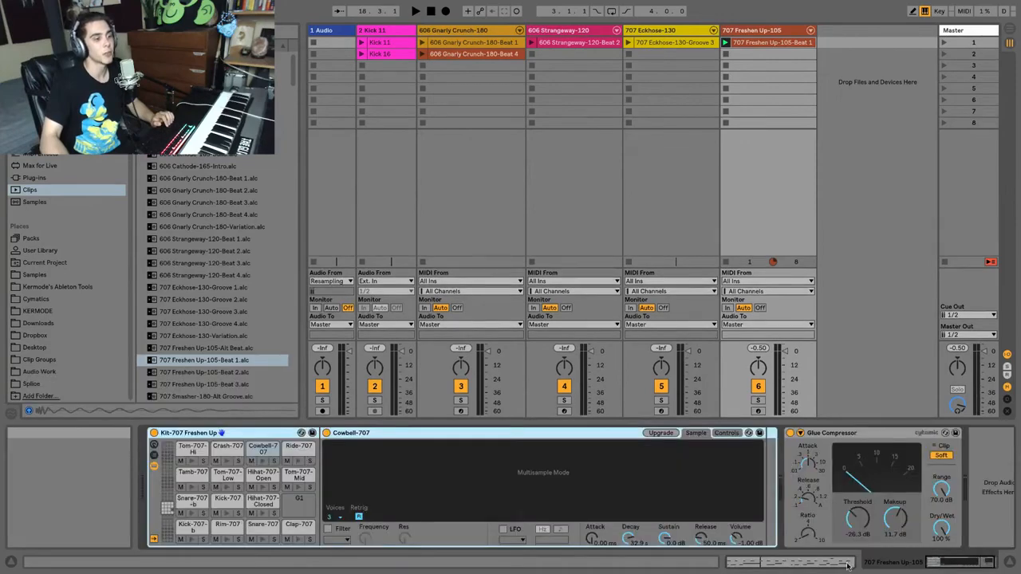
click(848, 564)
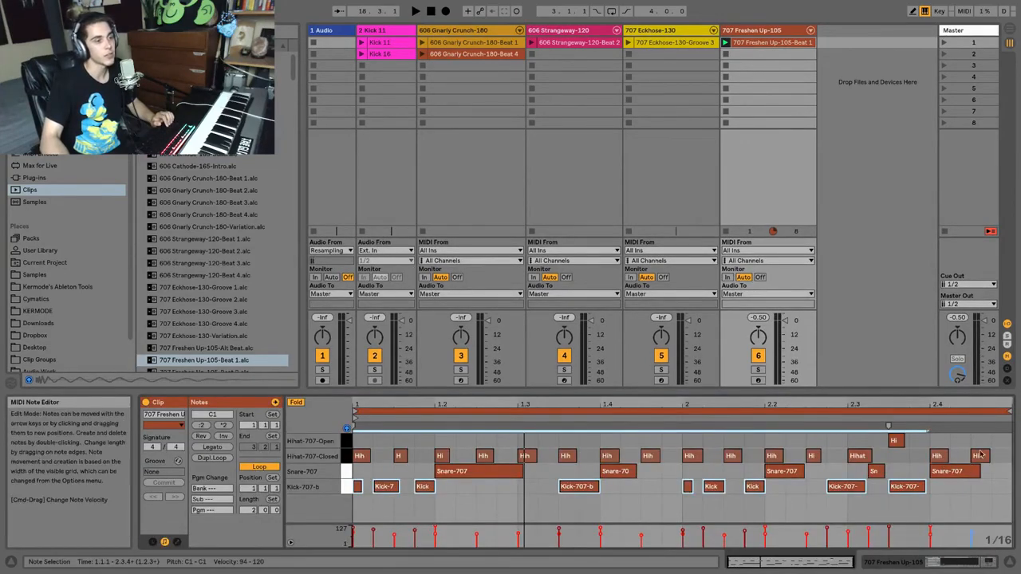
Step: View the Kick 11 clip's waveform, and select the Glue Compressor in the 707 Freshen Up-105 track's device chain
click(380, 45)
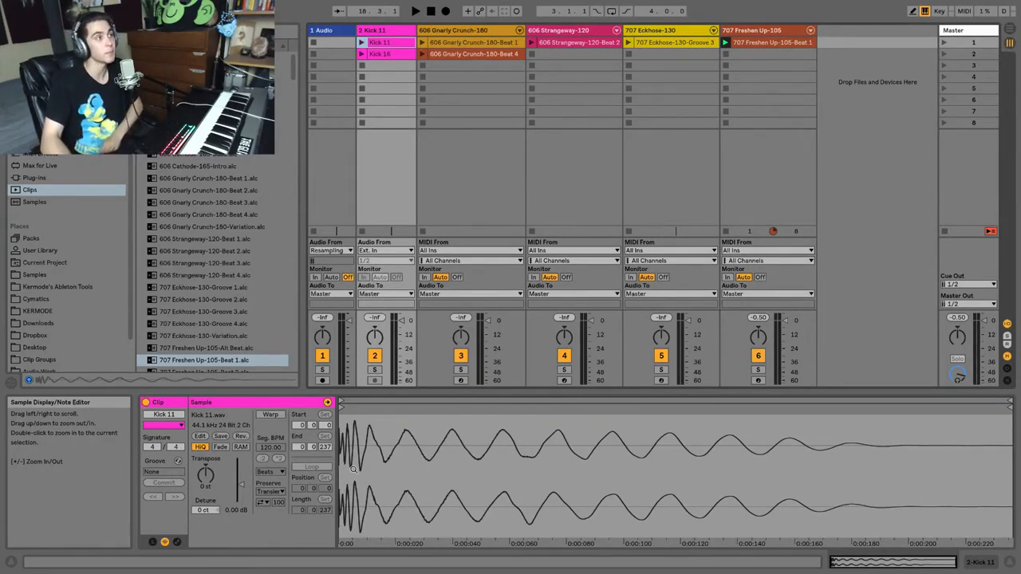
click(729, 35)
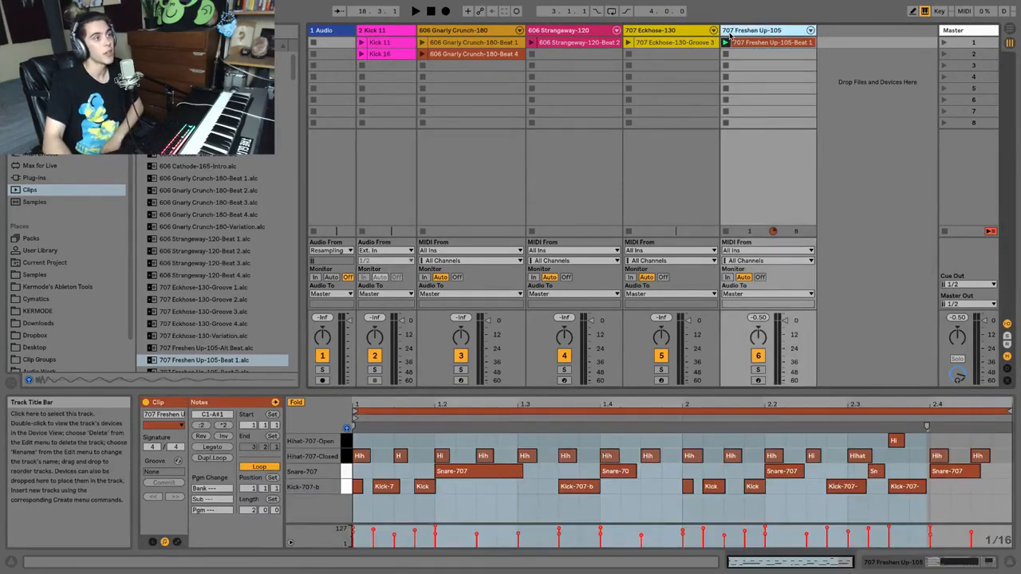
click(950, 566)
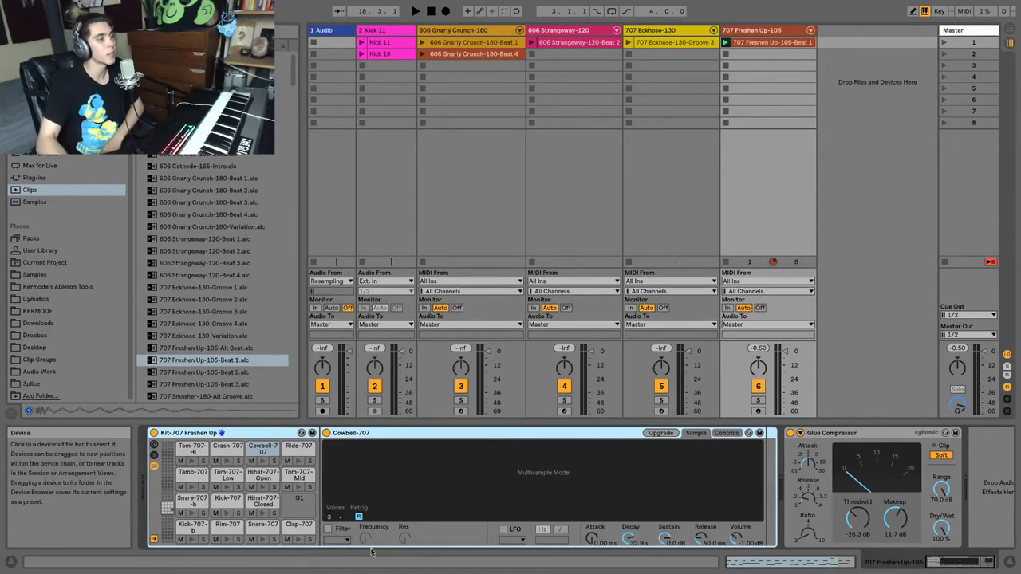
click(887, 434)
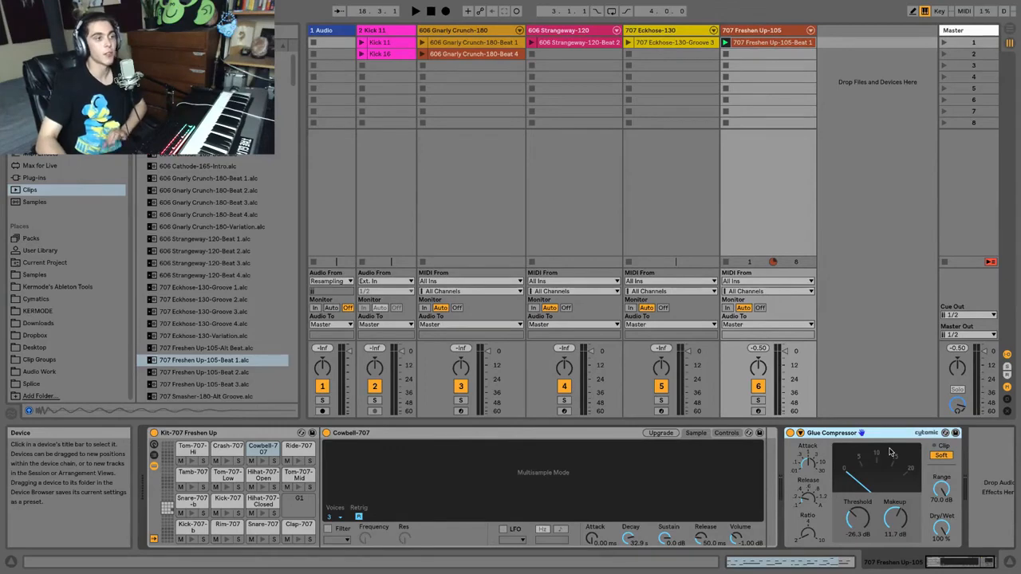
Step: Alternate the 707 Freshen Up-105 track between Clip View and Device View, and show the Kick 11 clip's waveform
click(951, 564)
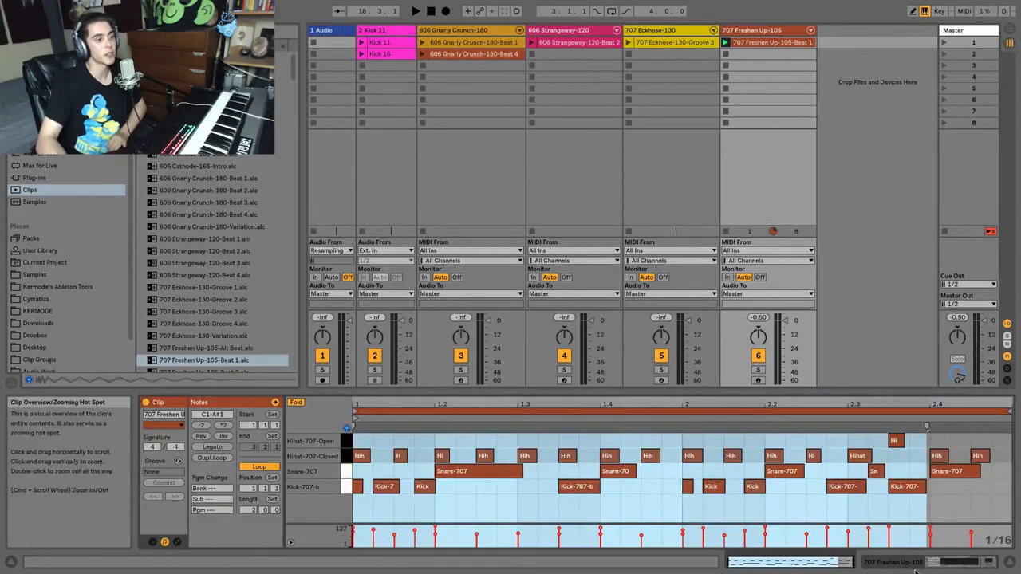
click(952, 564)
click(957, 564)
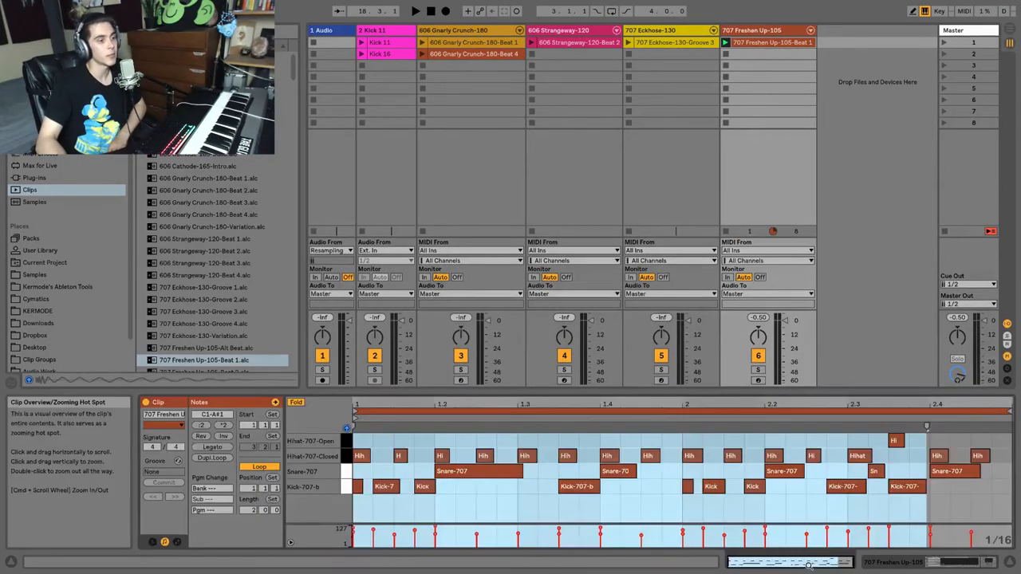
click(966, 564)
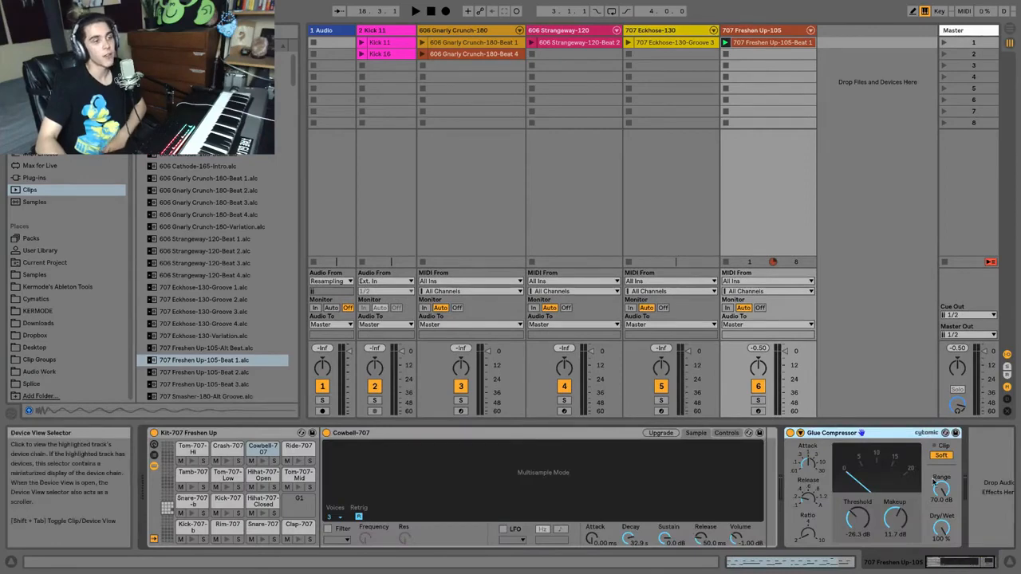
click(782, 564)
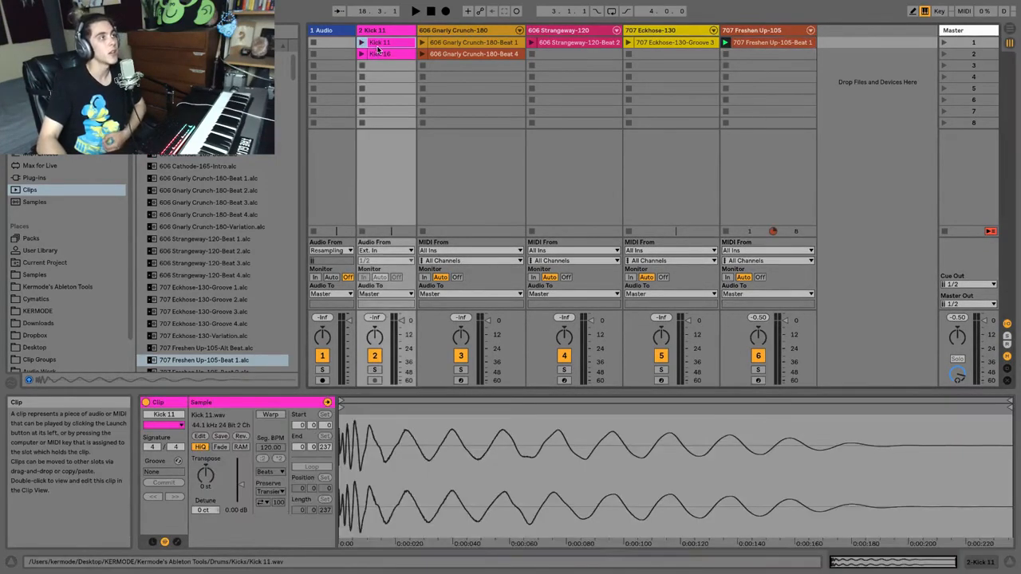
click(380, 54)
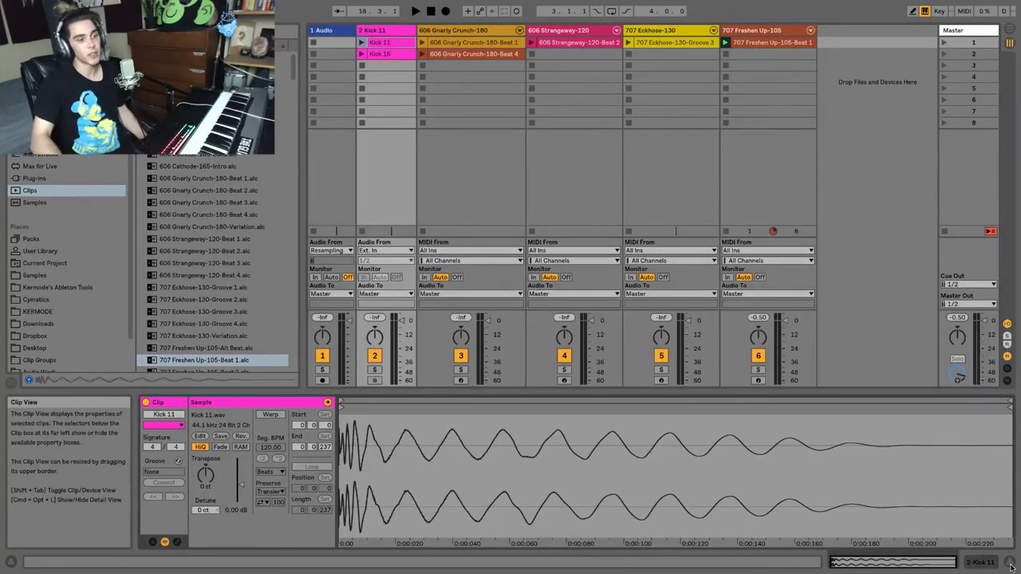
Step: Hide and show the detail area repeatedly, leaving the Kick 11 waveform visible
click(1011, 565)
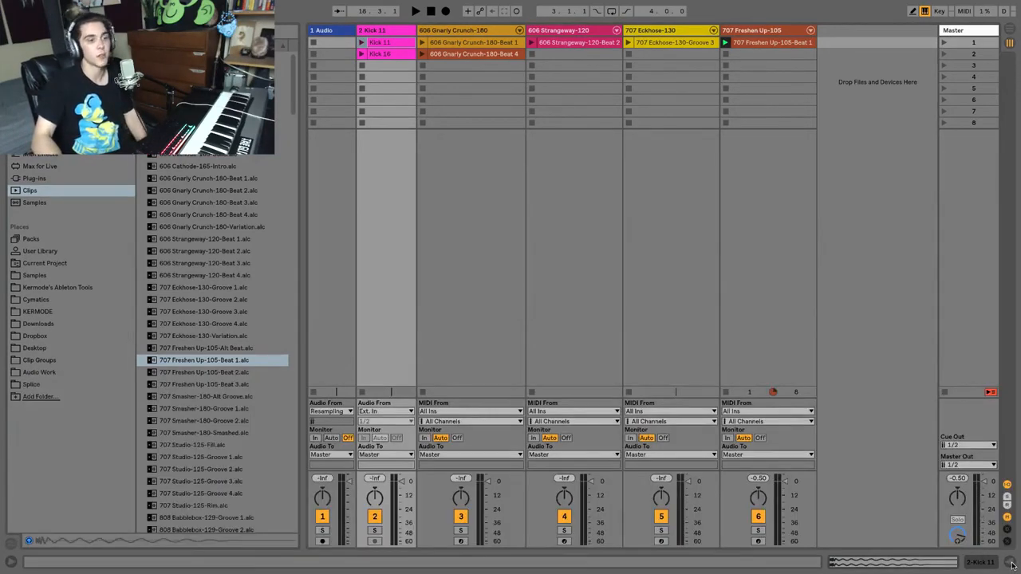
click(1011, 565)
click(1011, 565)
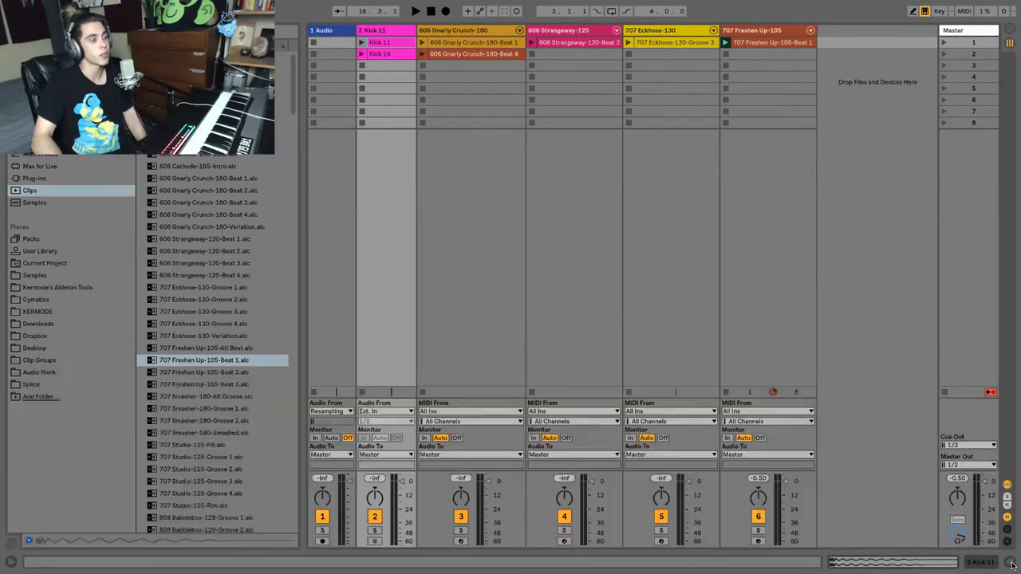
click(1011, 565)
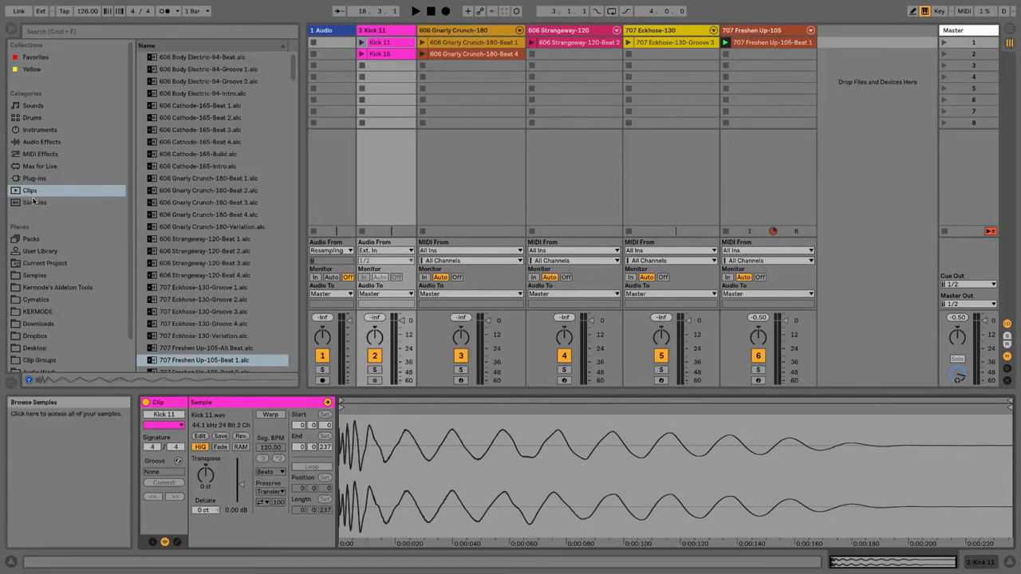
Step: Hide and show the browser several times, leaving it open
click(13, 31)
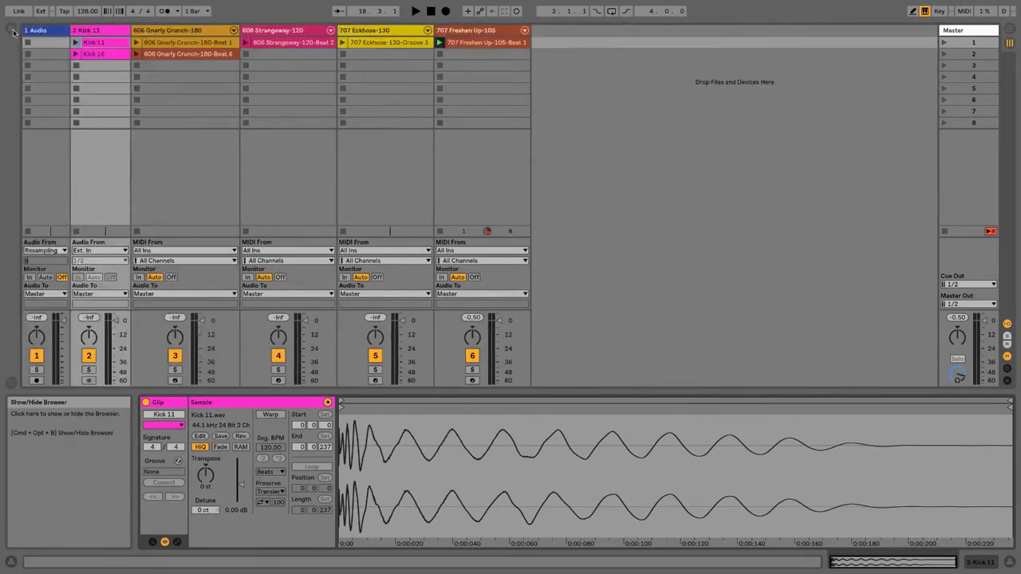
click(12, 32)
click(13, 32)
click(13, 31)
click(13, 31)
click(12, 32)
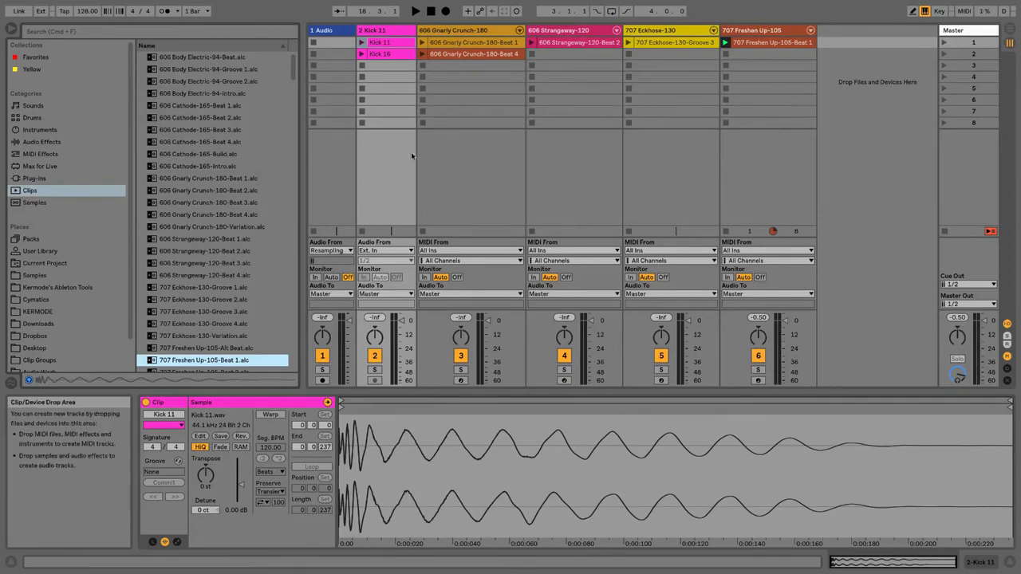
Step: Select the empty fourth clip slot of 606 Gnarly Crunch-180 and toggle repeatedly between Session and Arrangement View, ending in Session View
click(493, 78)
key(Tab)
key(Tab)
key(Tab)
key(Tab)
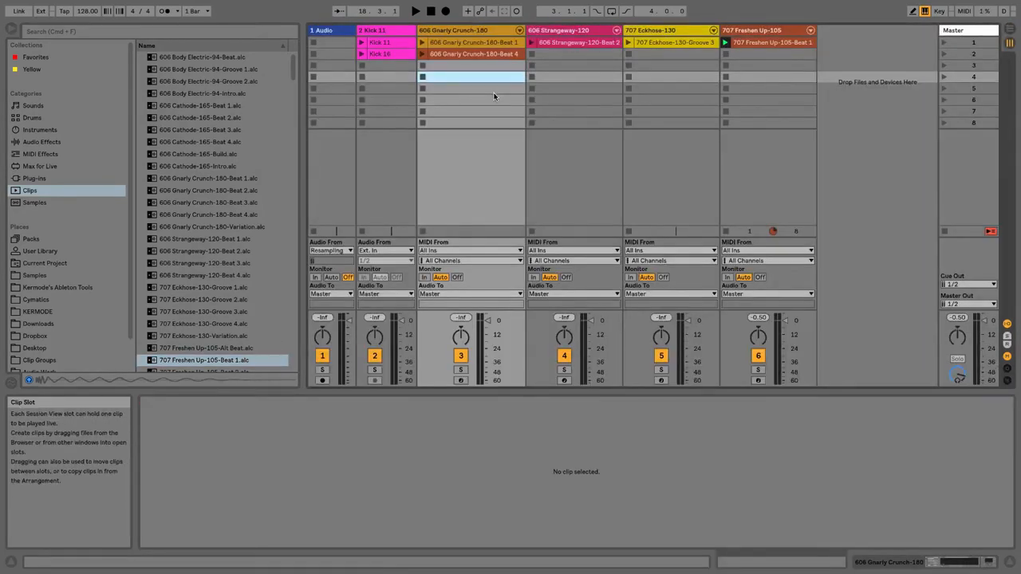
key(Tab)
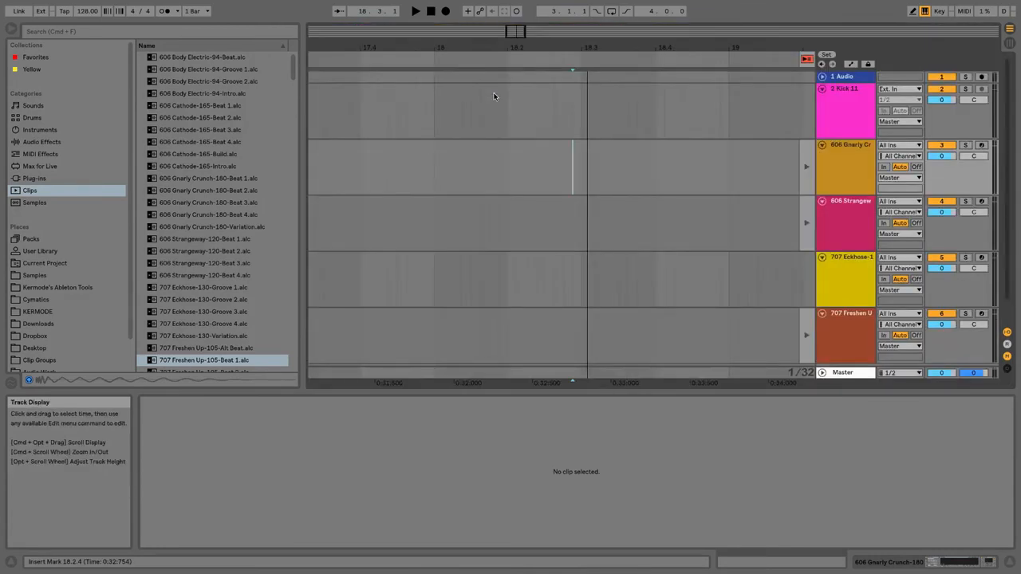
key(Tab)
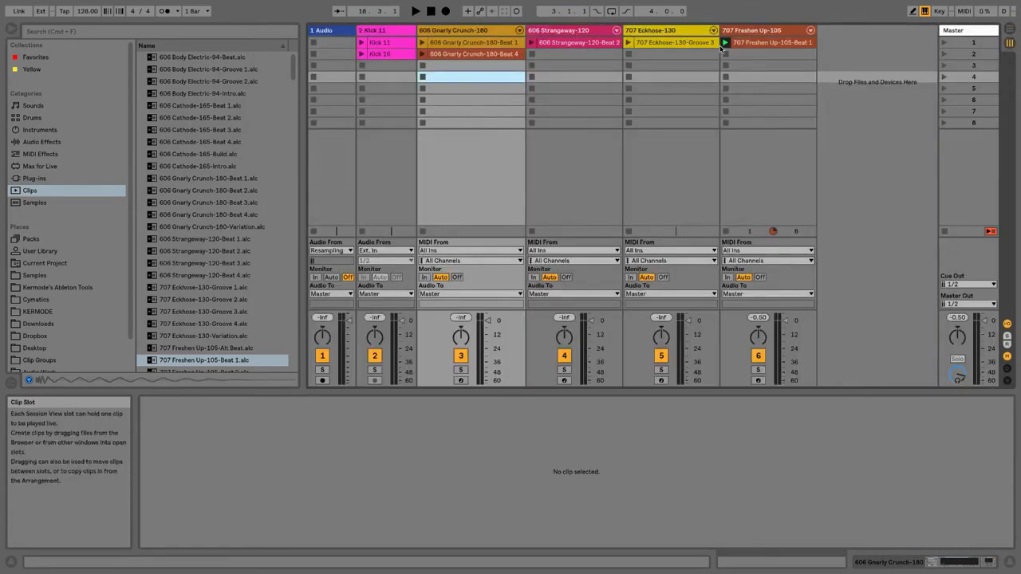
key(Tab)
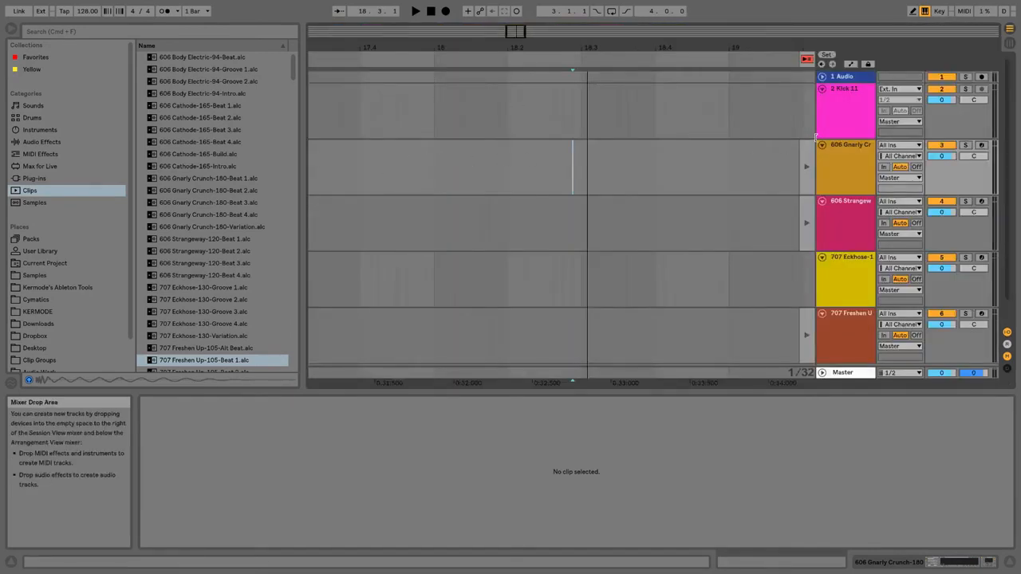
key(Tab)
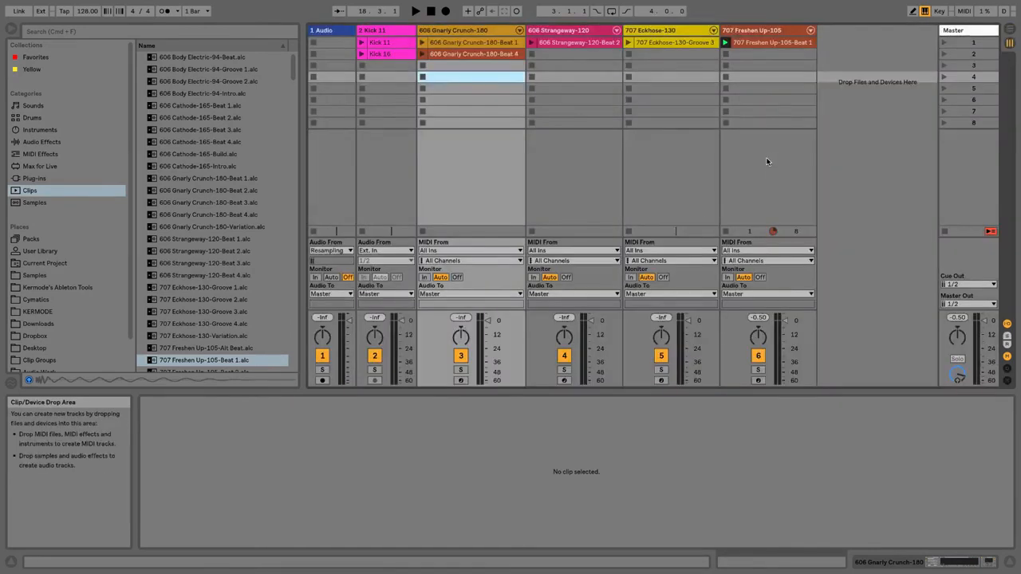
Step: Switch the detail area to the 606 Gnarly Crunch-180 device chain and back to Clip View, and hide and restore the browser
click(875, 561)
click(812, 564)
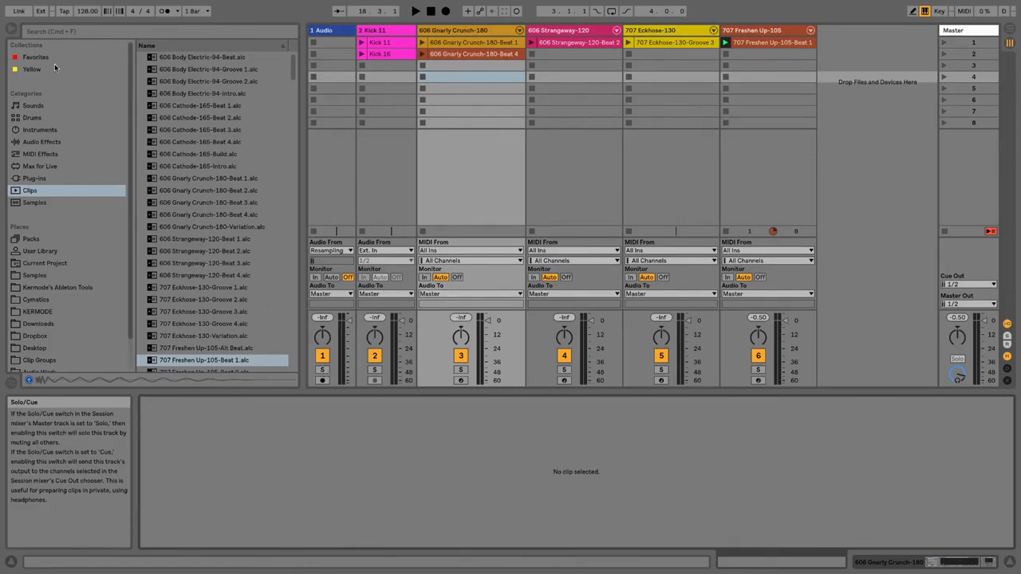
click(12, 29)
click(11, 29)
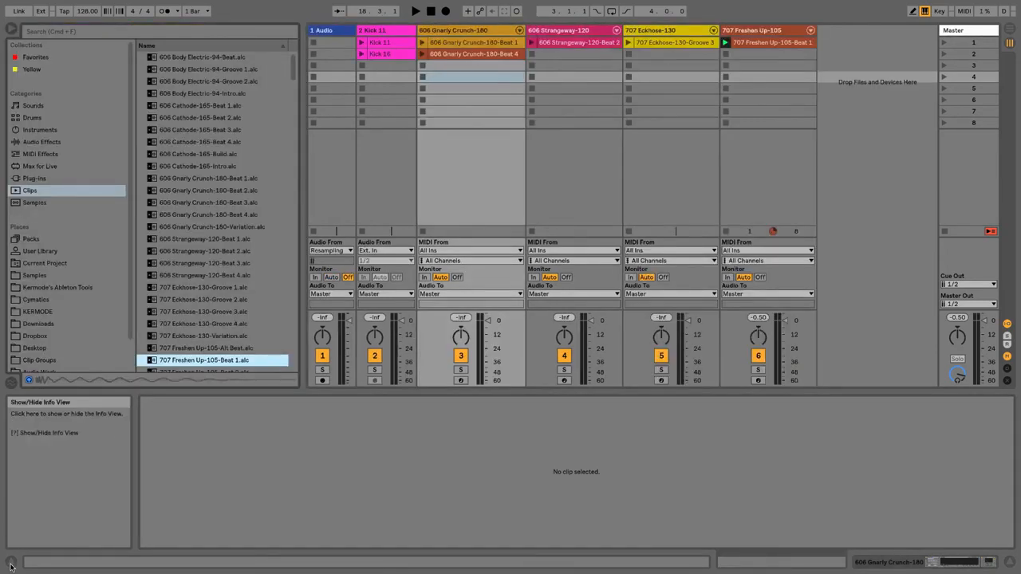
Step: Alternate twice between Arrangement and Session View, ending in Session View, and hide and restore the detail area
click(1010, 30)
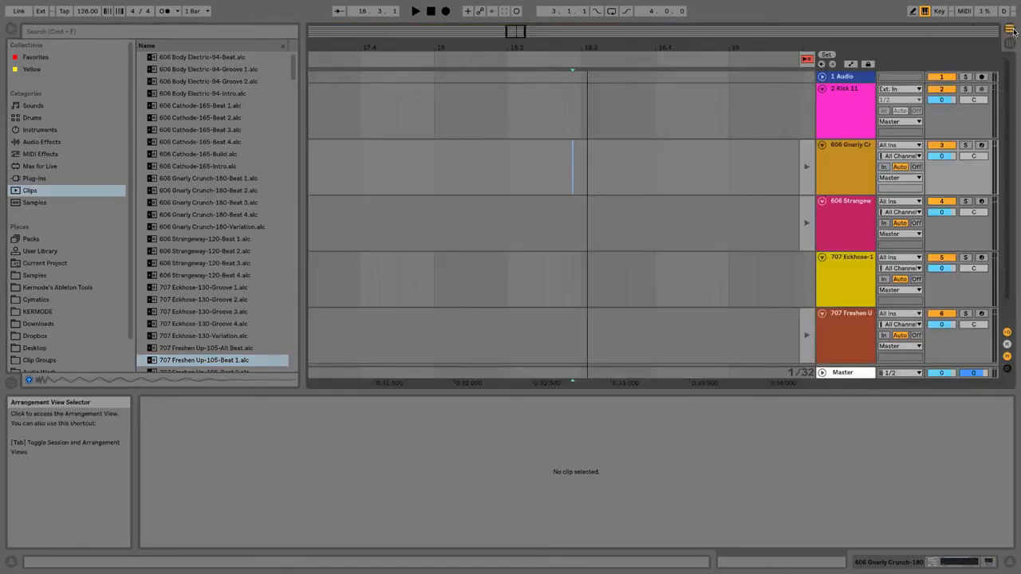
click(1010, 43)
click(1010, 30)
click(1010, 43)
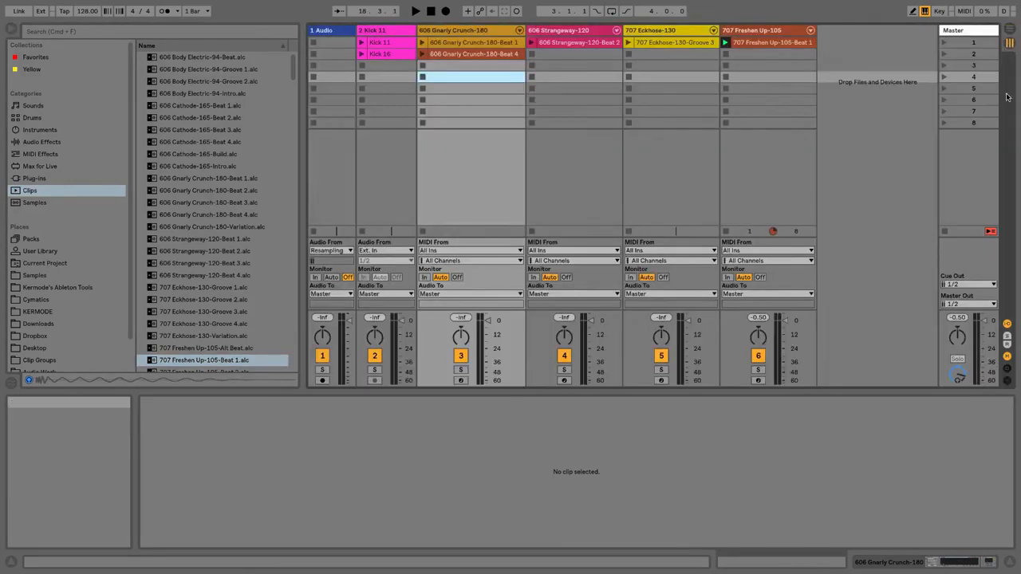
click(1010, 563)
click(1010, 563)
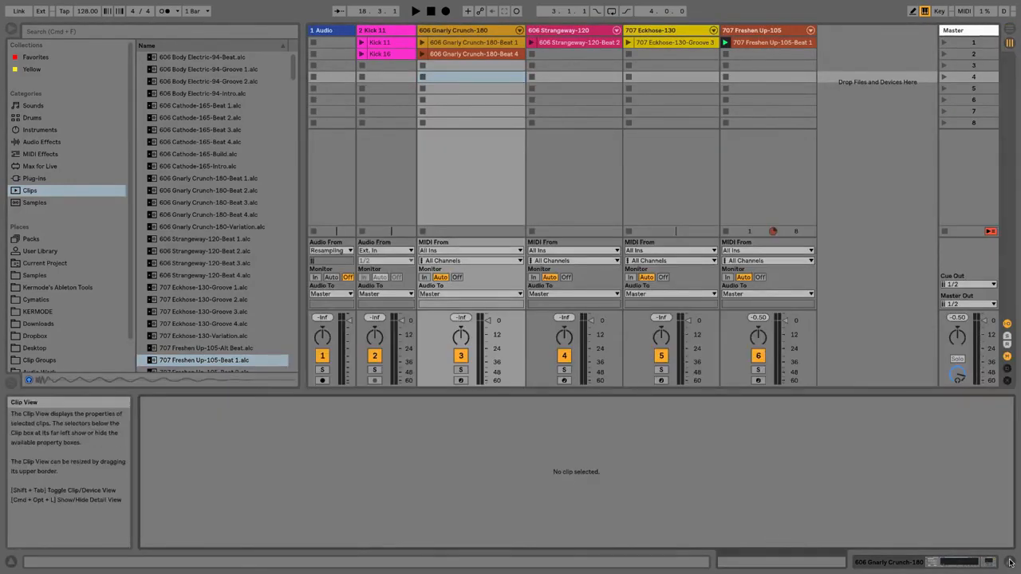